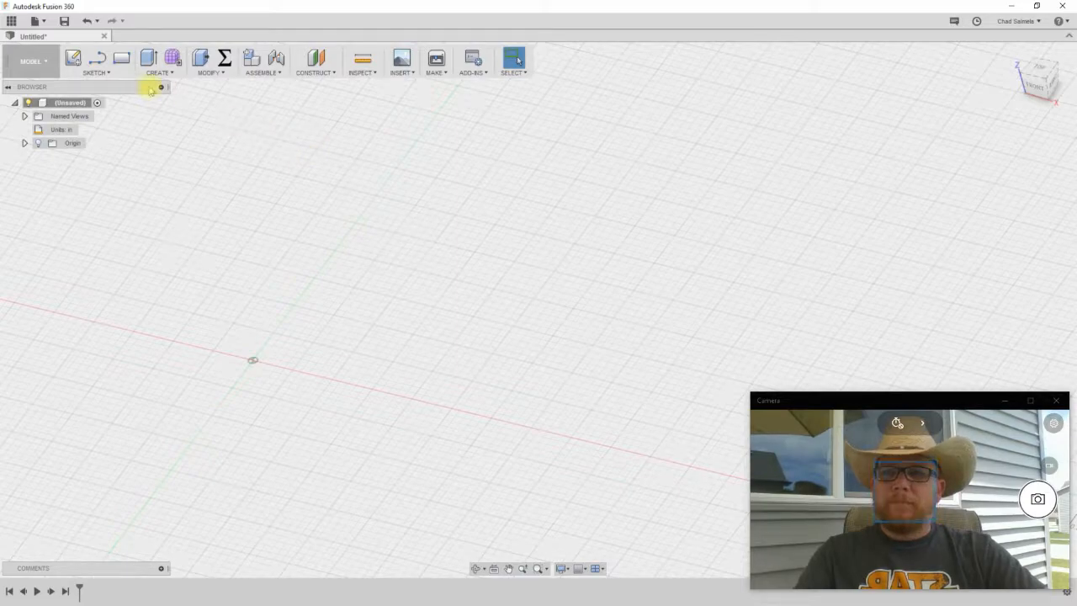
Step: Sketch a rectangle about 2.70 in long on the horizontal XY plane, starting with one corner at the origin
{"action": "left_click", "coordinate": [121, 57]}
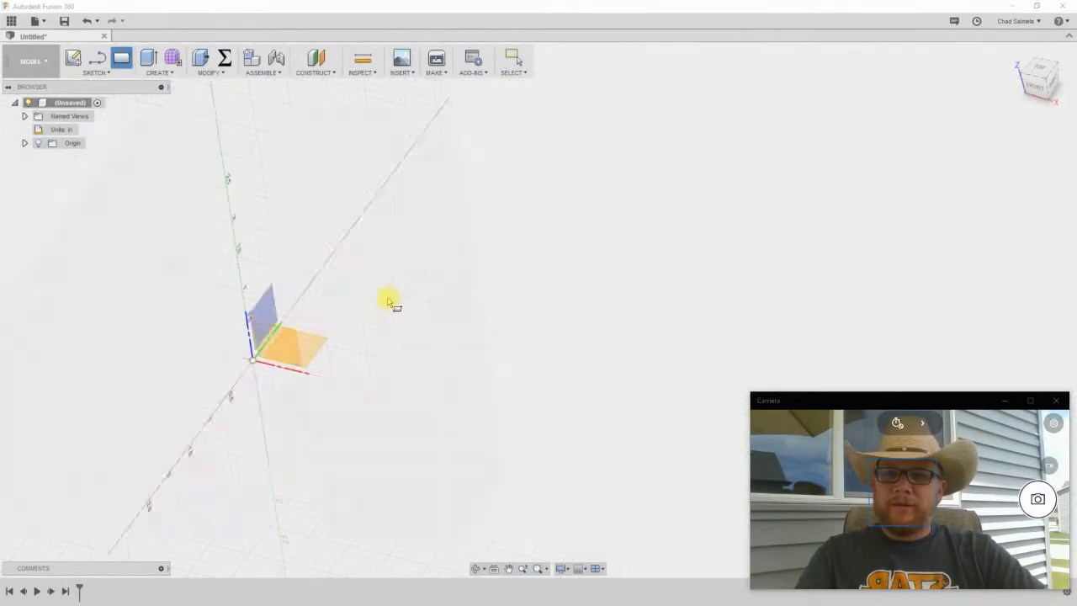
{"action": "left_click", "coordinate": [320, 353]}
{"action": "left_click", "coordinate": [538, 313]}
{"action": "left_click", "coordinate": [781, 139]}
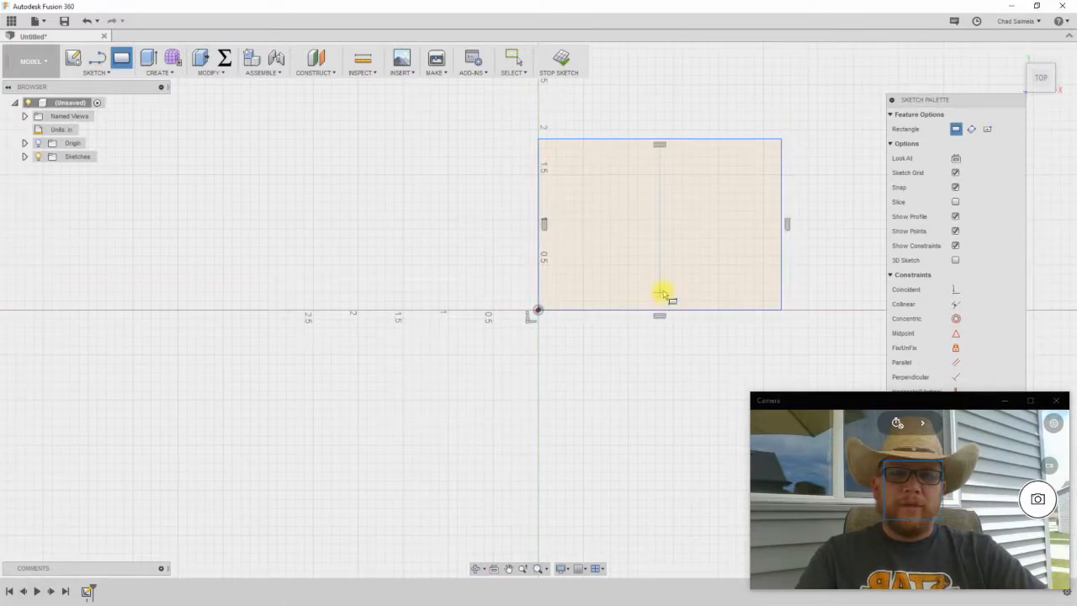
Step: Dimension the rectangle's bottom edge with the user parameter Length
{"action": "right_click", "coordinate": [673, 268]}
{"action": "left_click", "coordinate": [698, 262]}
{"action": "left_click", "coordinate": [725, 310]}
{"action": "left_click", "coordinate": [678, 337]}
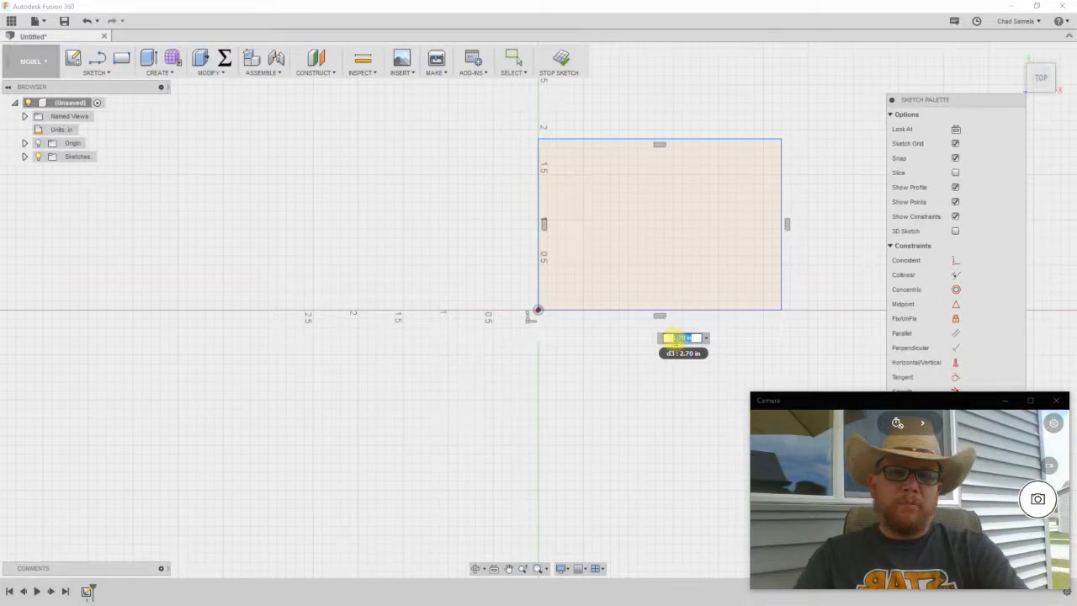
{"action": "type", "text": "Leng"}
{"action": "key", "text": "Return"}
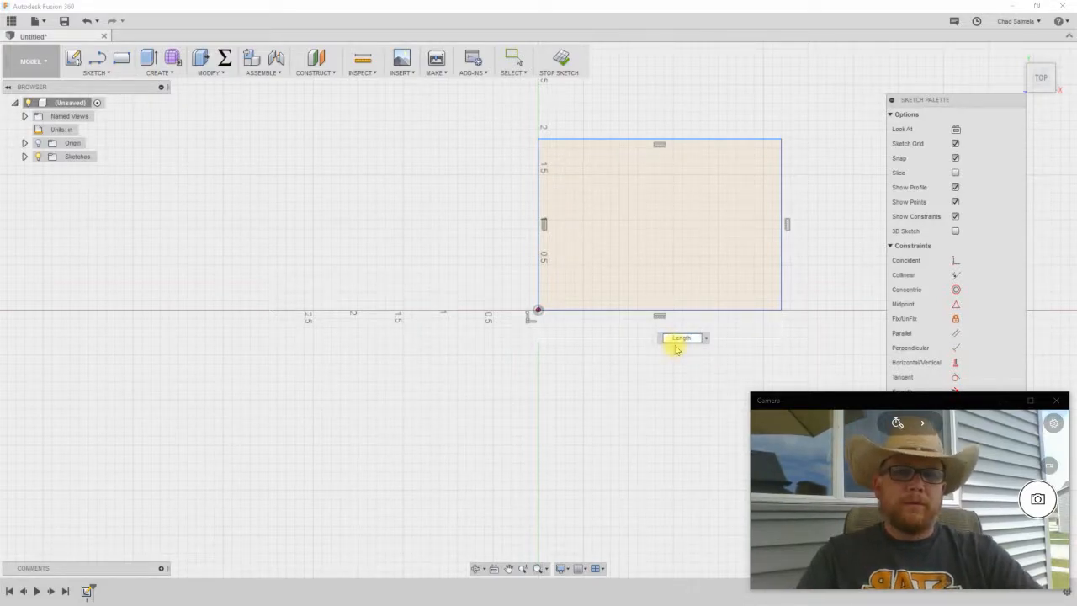
{"action": "key", "text": "Return"}
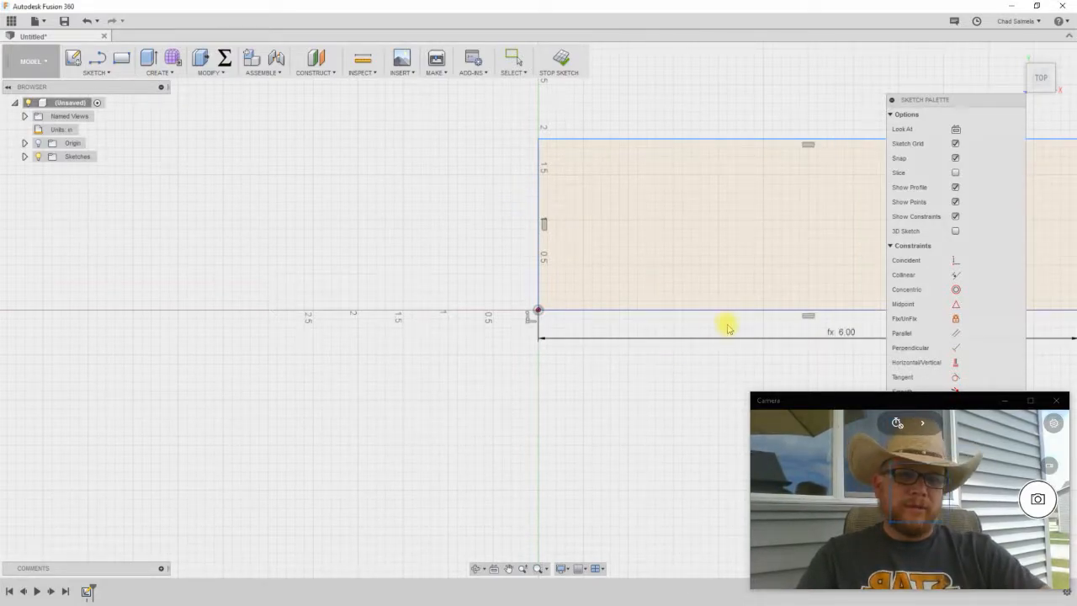
Step: Dimension the rectangle's left edge with the user parameter Width and finish the sketch
{"action": "left_click", "coordinate": [539, 240]}
{"action": "left_click", "coordinate": [503, 225]}
{"action": "type", "text": "W"}
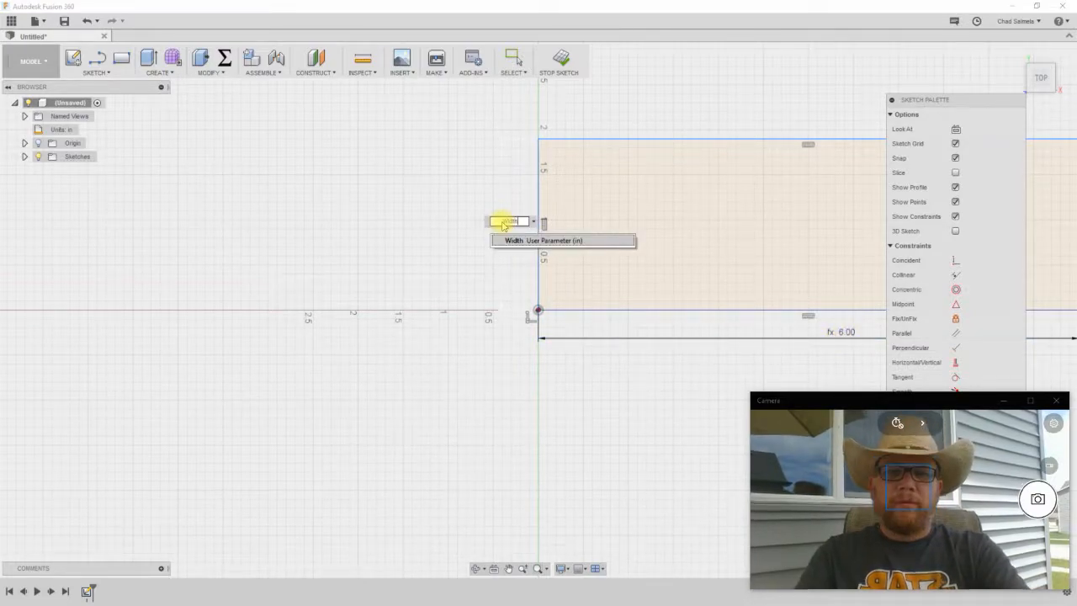
{"action": "key", "text": "Return"}
{"action": "key", "text": "Return"}
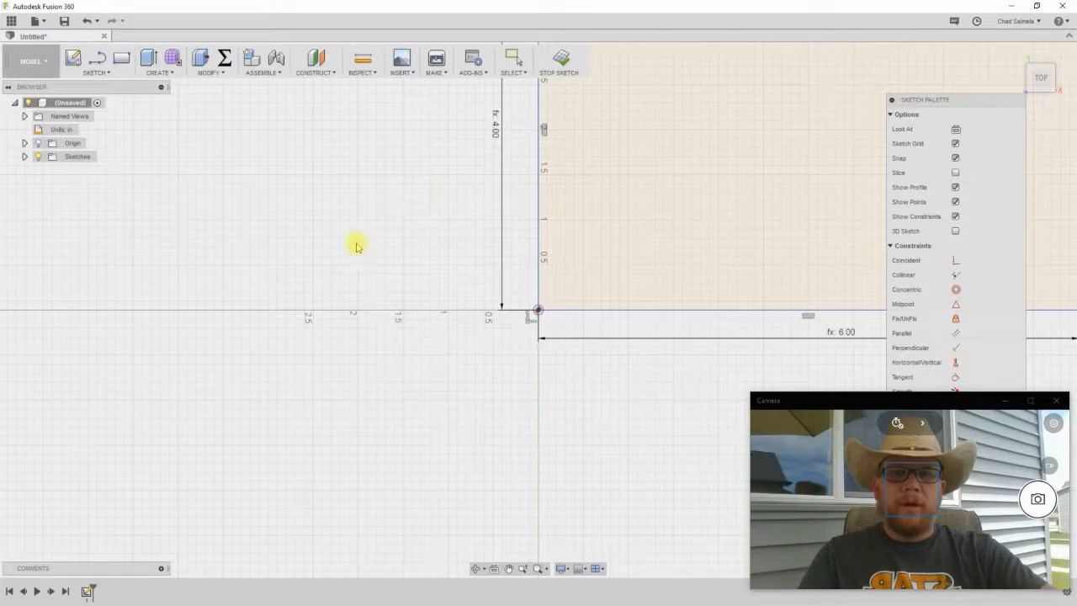
{"action": "scroll", "coordinate": [344, 308], "scroll_direction": "down", "scroll_amount": 5}
{"action": "middle_click_drag", "start_coordinate": [348, 315], "coordinate": [728, 308], "text": "shift"}
{"action": "left_click", "coordinate": [561, 58]}
Step: Extrude the rectangular profile upward 5 in as a new body
{"action": "mouse_move", "coordinate": [849, 291]}
{"action": "middle_mouse_down", "text": "shift"}
{"action": "mouse_move", "coordinate": [861, 305]}
{"action": "mouse_move", "coordinate": [853, 308]}
{"action": "middle_mouse_up", "text": "shift"}
{"action": "key", "text": "e"}
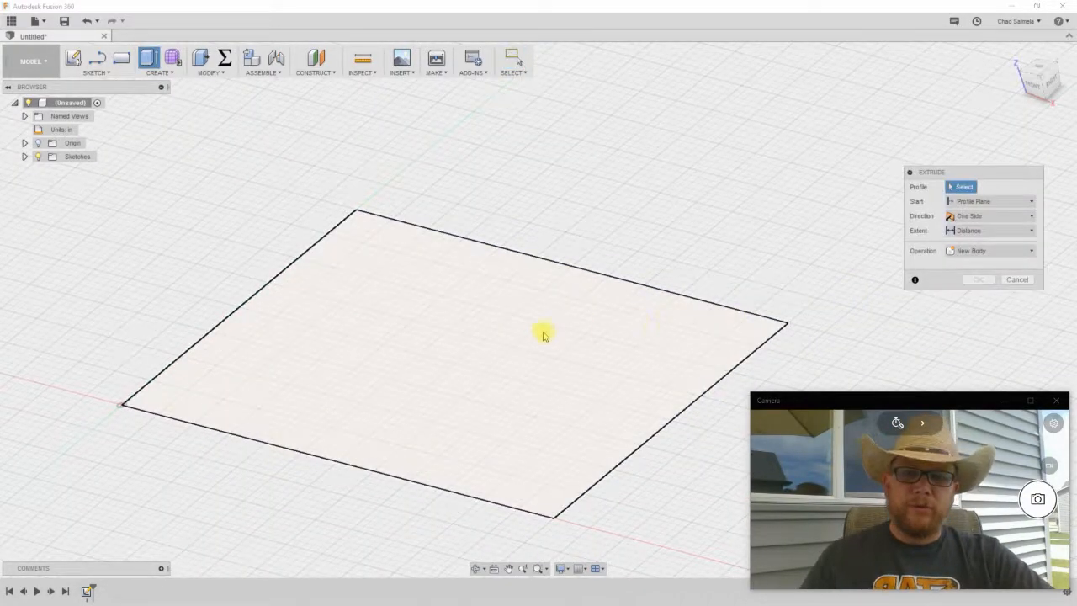
{"action": "left_click", "coordinate": [480, 368]}
{"action": "left_click_drag", "start_coordinate": [449, 354], "coordinate": [440, 293]}
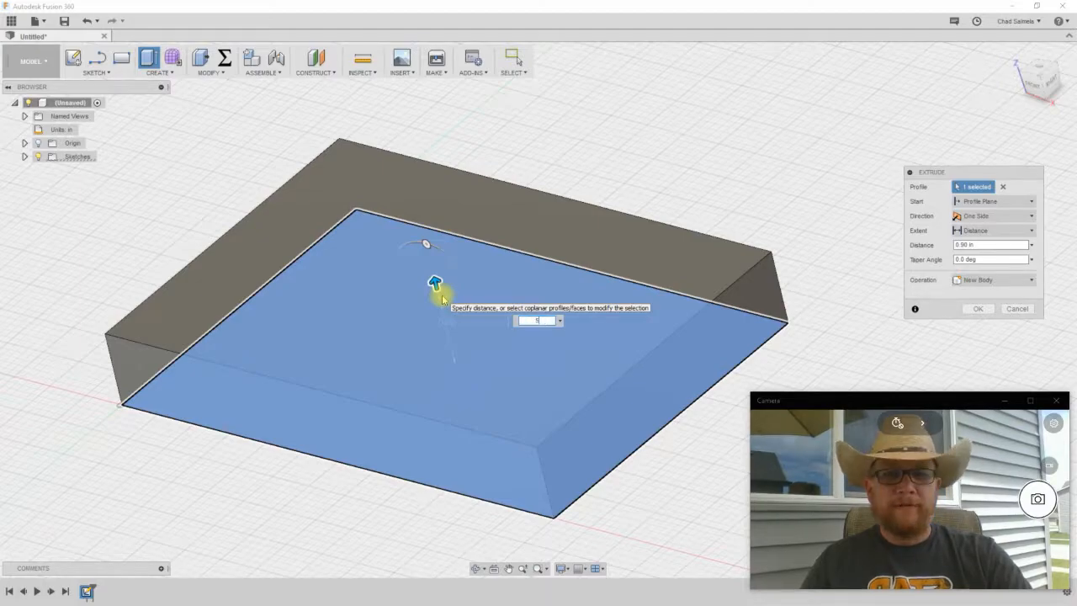
{"action": "key", "text": "Return"}
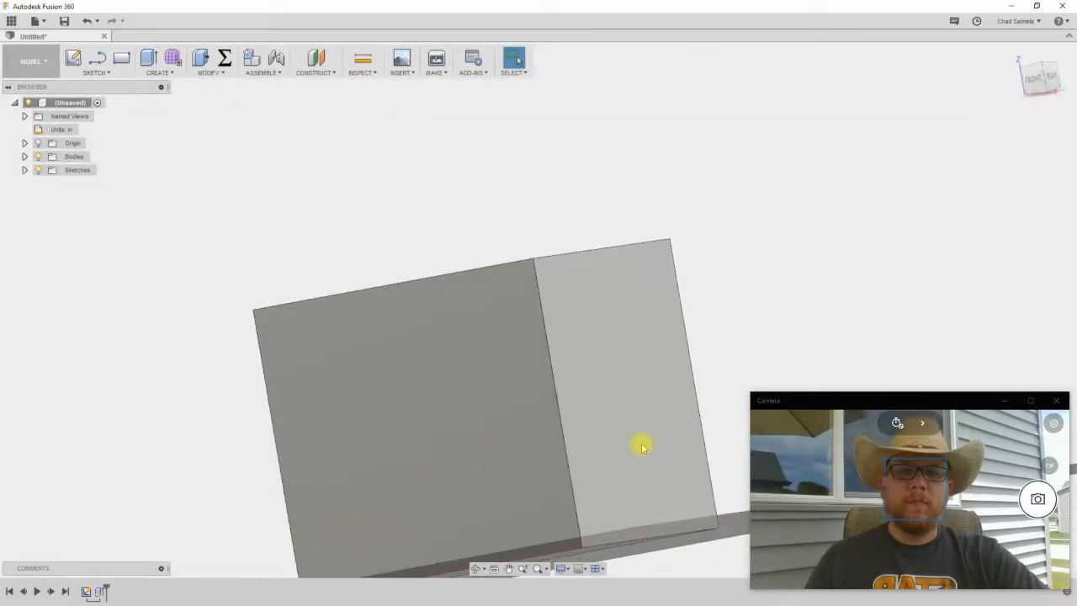
Step: Add a user parameter named Height in inches with the expression 4.5
{"action": "middle_click_drag", "start_coordinate": [642, 446], "coordinate": [657, 466], "text": "shift"}
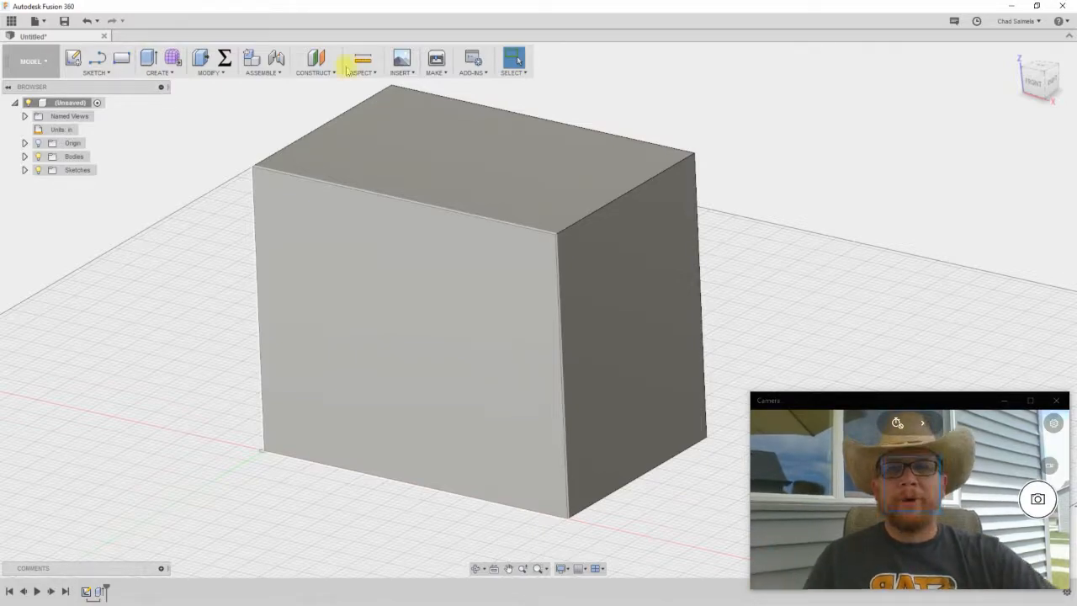
{"action": "left_click", "coordinate": [225, 58]}
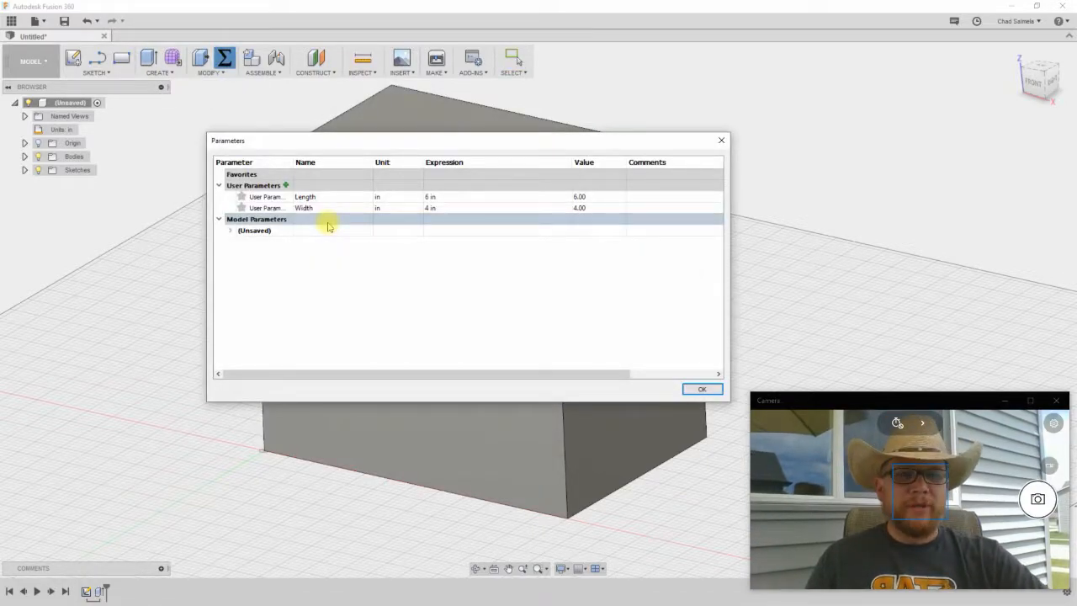
{"action": "left_click", "coordinate": [286, 186]}
{"action": "key", "text": "Tab"}
{"action": "type", "text": "4"}
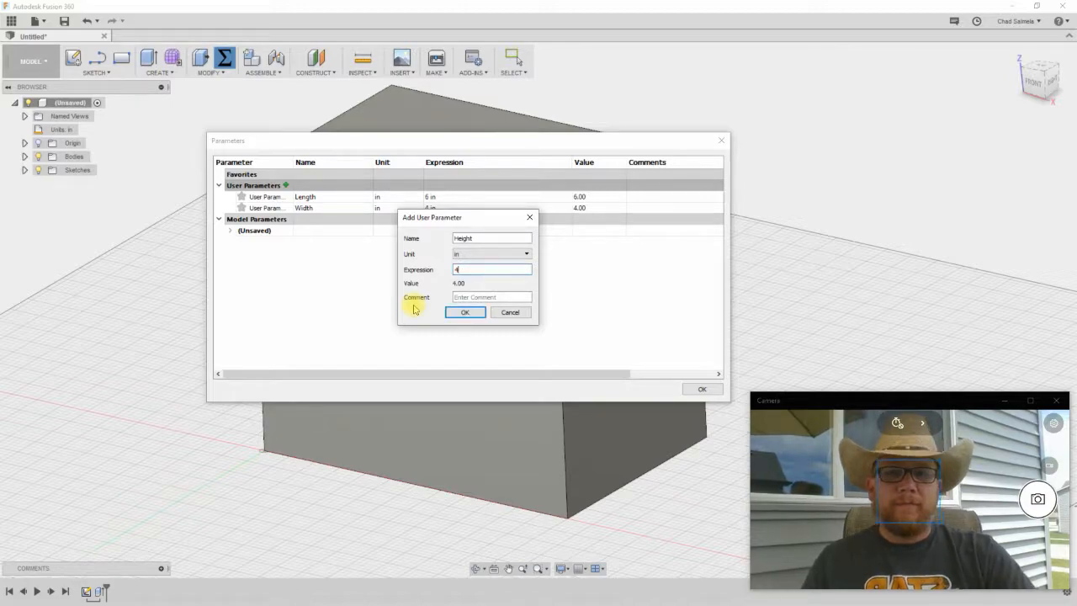
{"action": "key", "text": "Return"}
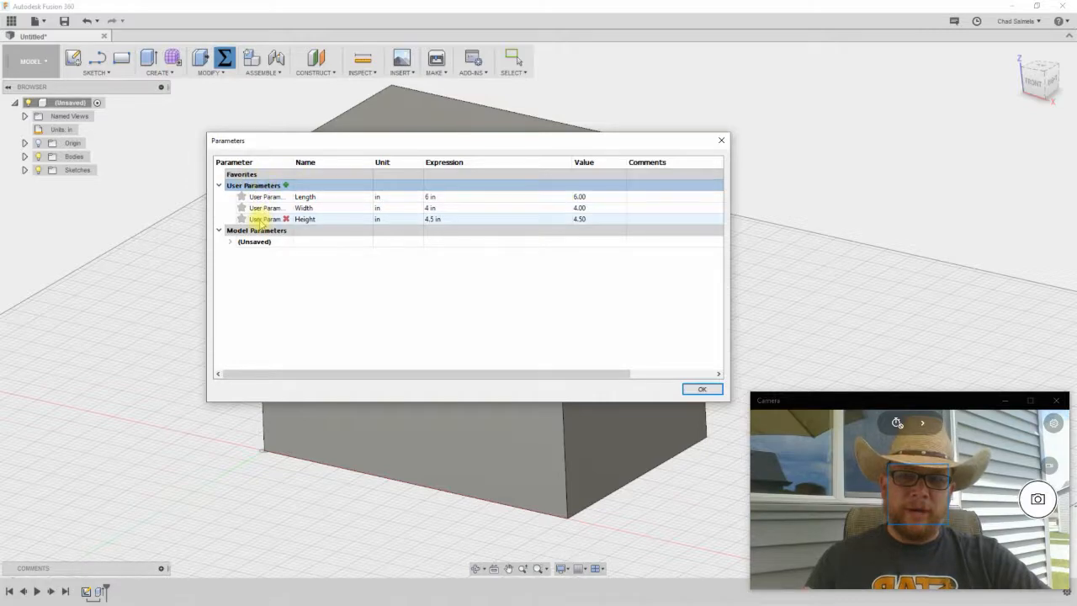
Step: Expand the Sketch1 and Extrude1 model parameters and widen the parameter list to examine their full names and expressions
{"action": "left_click", "coordinate": [219, 185]}
{"action": "left_click", "coordinate": [218, 185]}
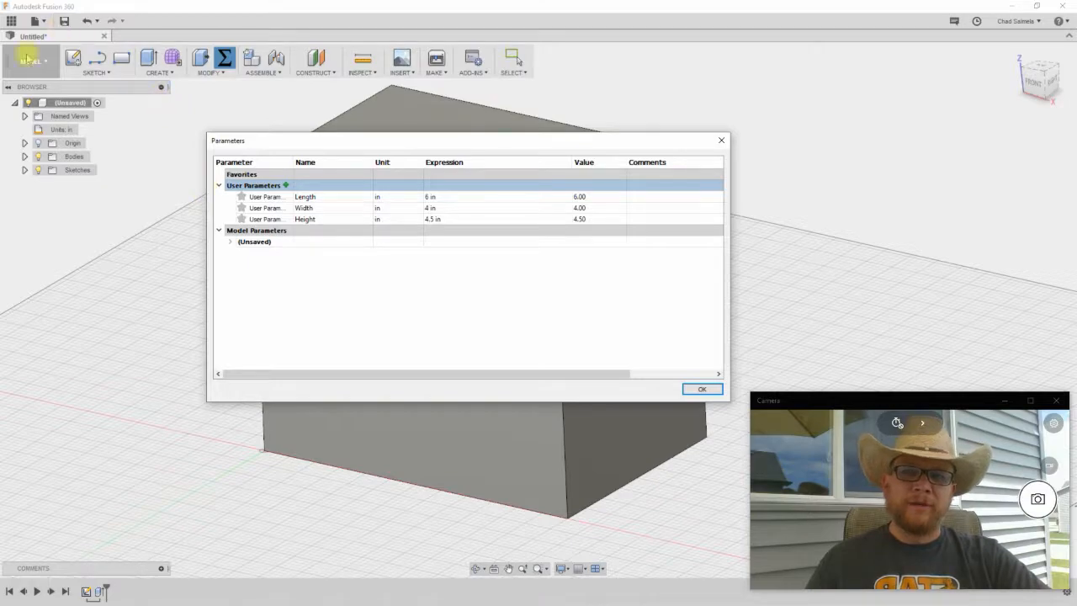
{"action": "left_click", "coordinate": [231, 242]}
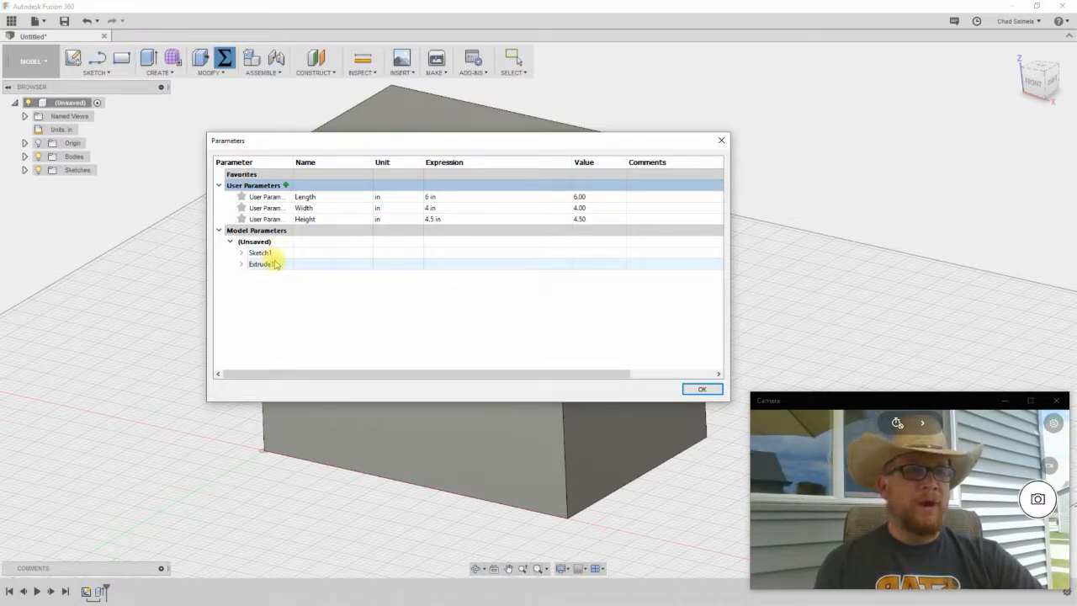
{"action": "left_click", "coordinate": [241, 253]}
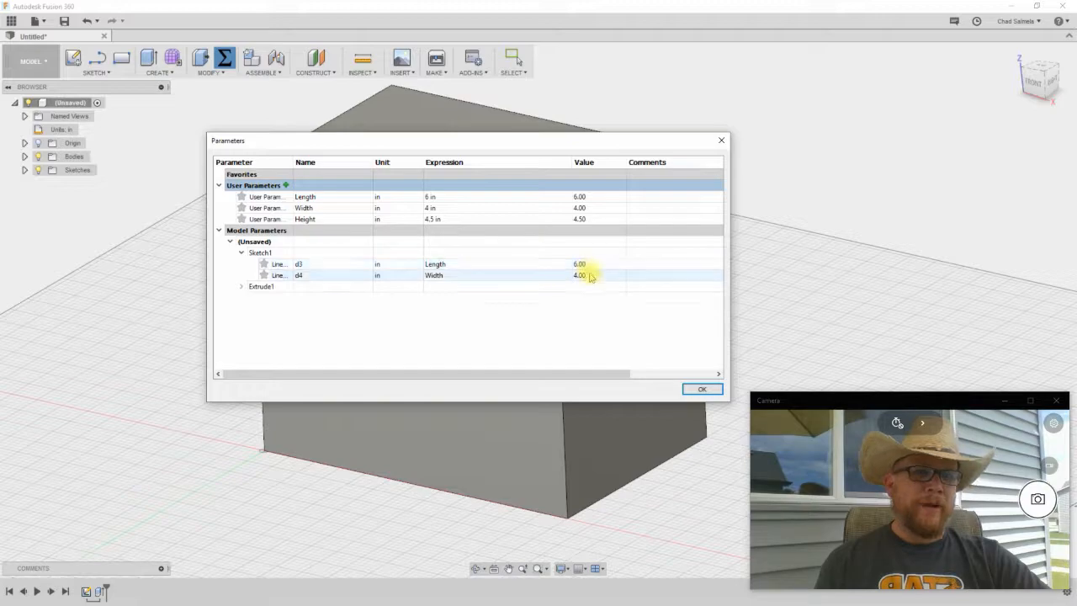
{"action": "left_click", "coordinate": [242, 288]}
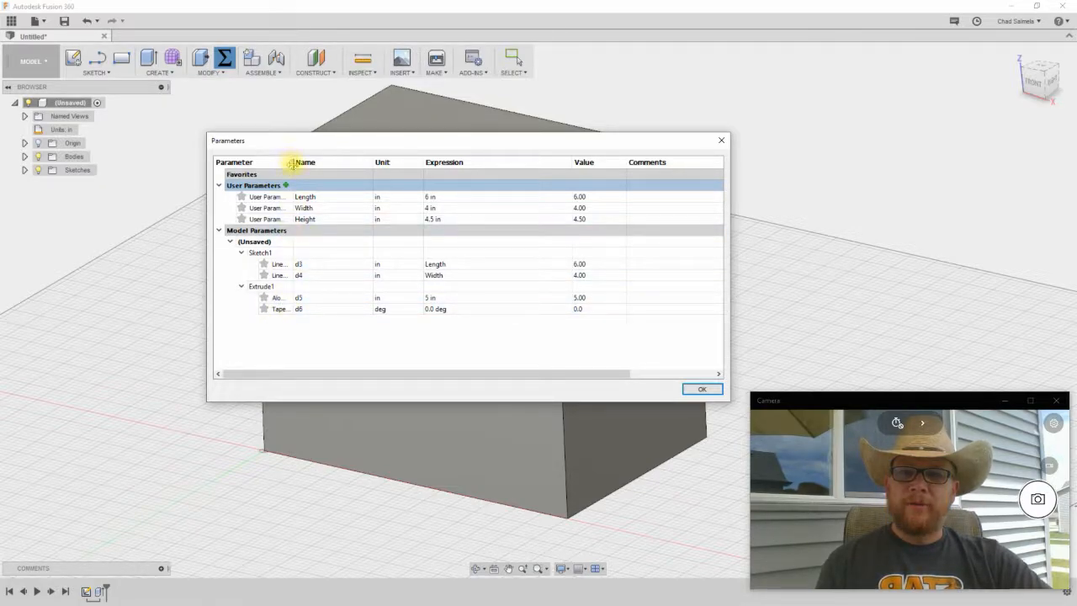
{"action": "left_click_drag", "start_coordinate": [292, 165], "coordinate": [365, 162]}
{"action": "left_click_drag", "start_coordinate": [732, 299], "coordinate": [856, 290]}
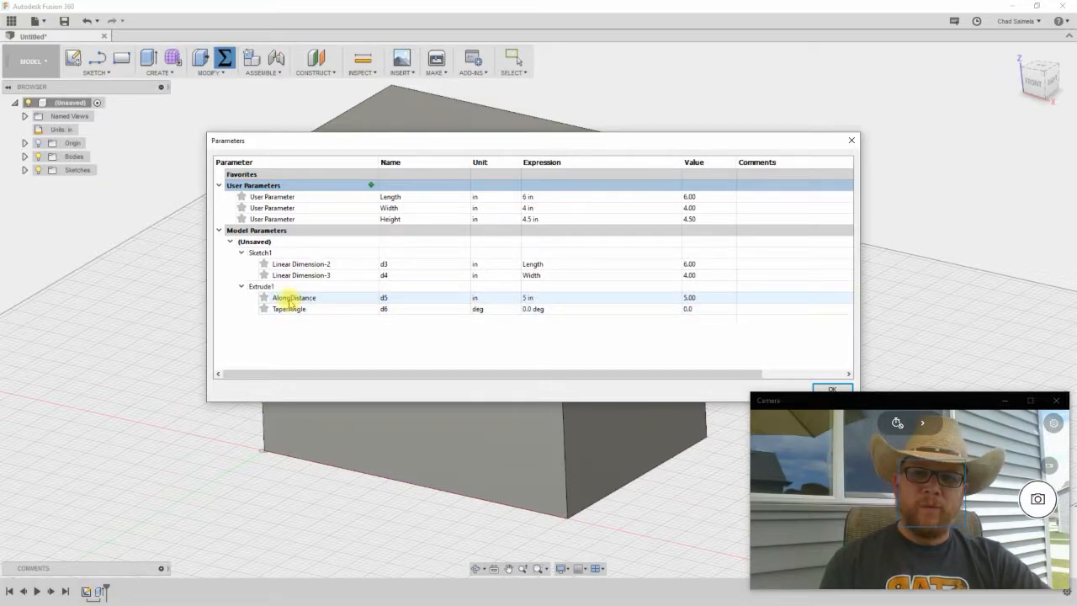
Step: Set the AlongDistance expression of Extrude1 to the Height parameter and accept the parameter changes
{"action": "left_click", "coordinate": [540, 298]}
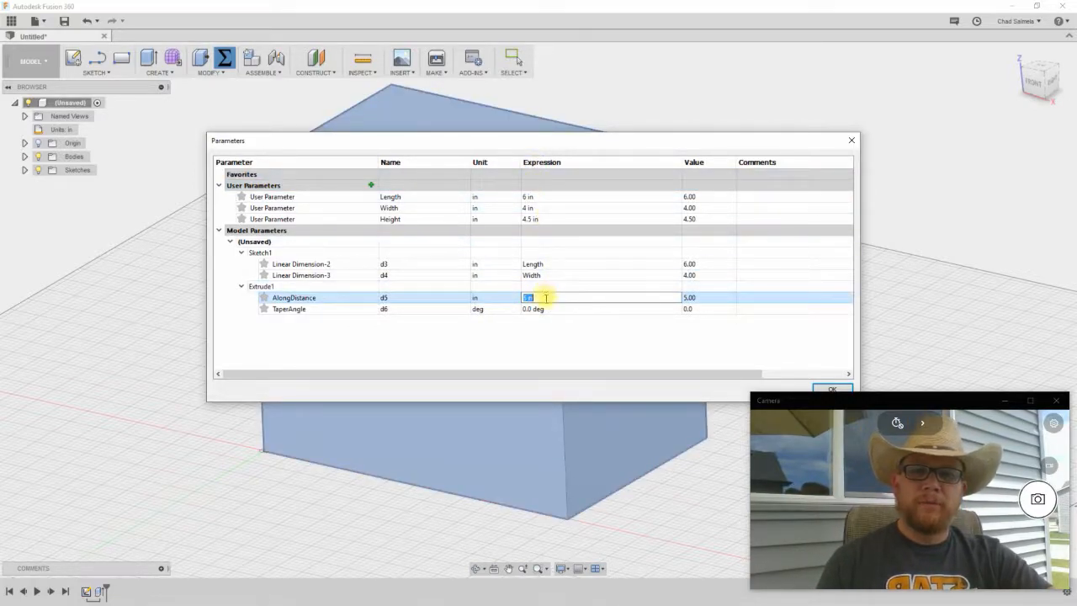
{"action": "type", "text": "Height"}
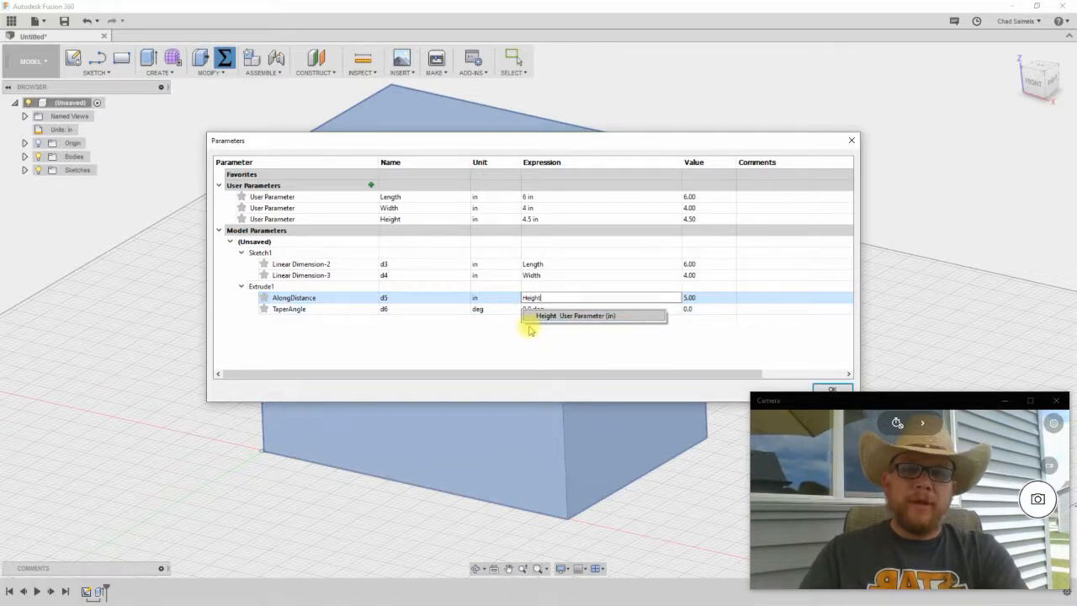
{"action": "key", "text": "Return"}
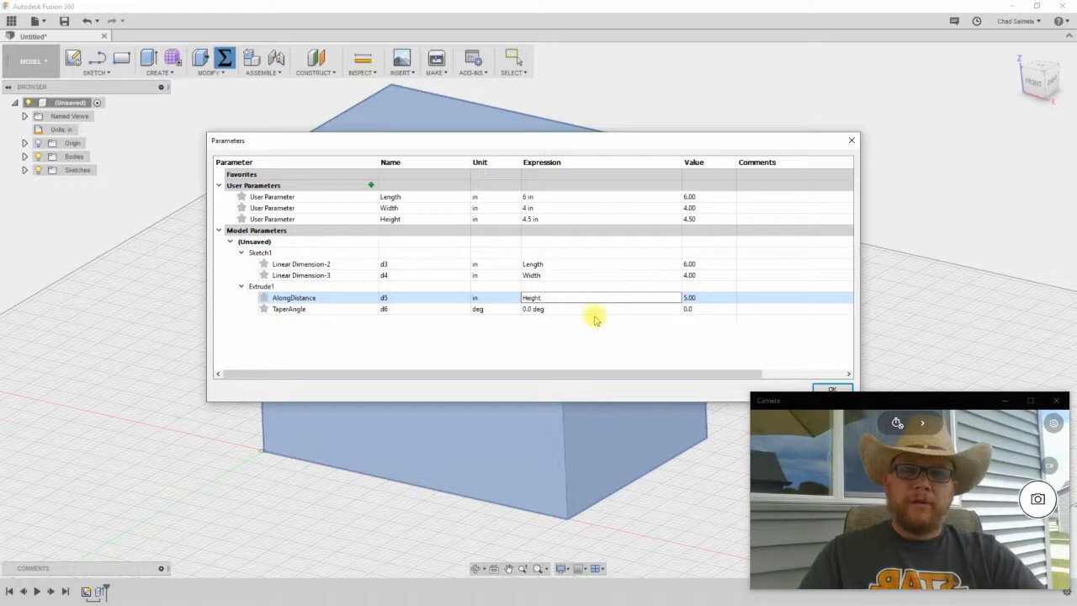
{"action": "key", "text": "Return"}
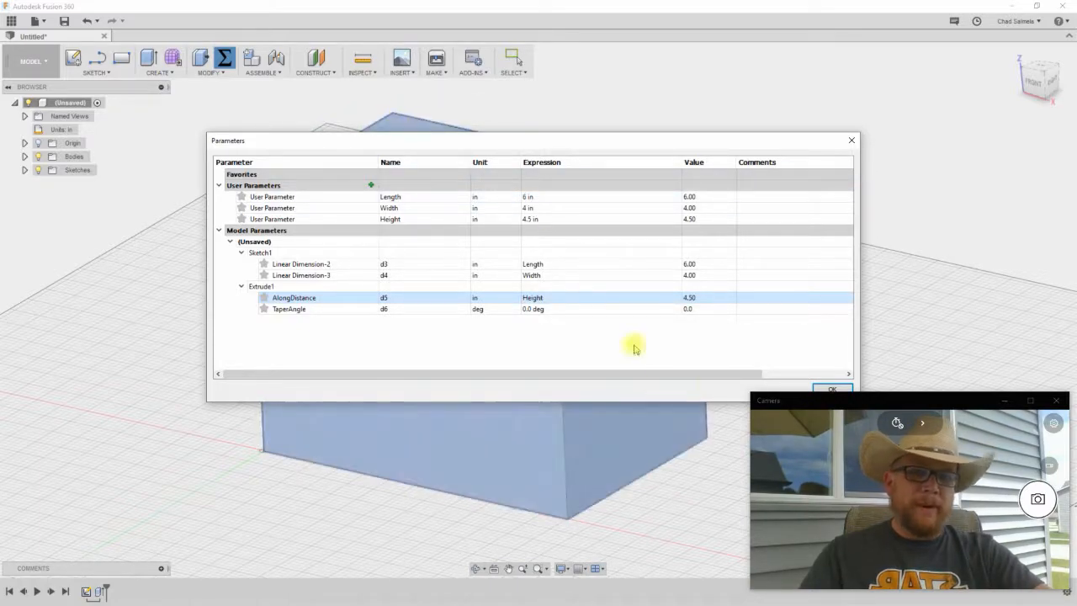
{"action": "left_click", "coordinate": [833, 388]}
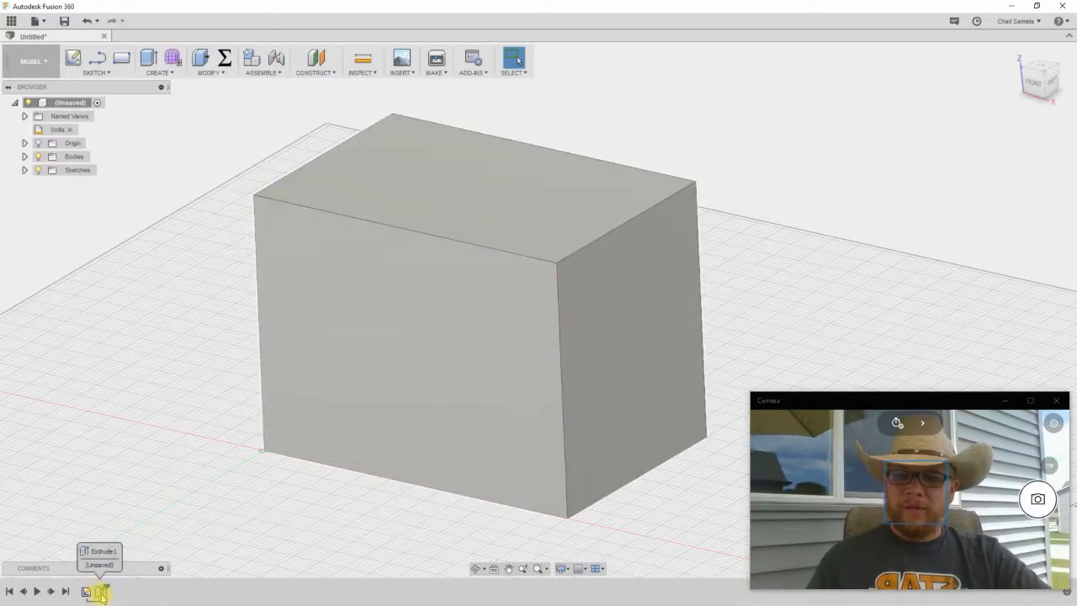
Step: Open the box's extrusion feature for editing to examine its Distance entry, and close it again
{"action": "left_click", "coordinate": [100, 592]}
{"action": "right_click", "coordinate": [100, 592]}
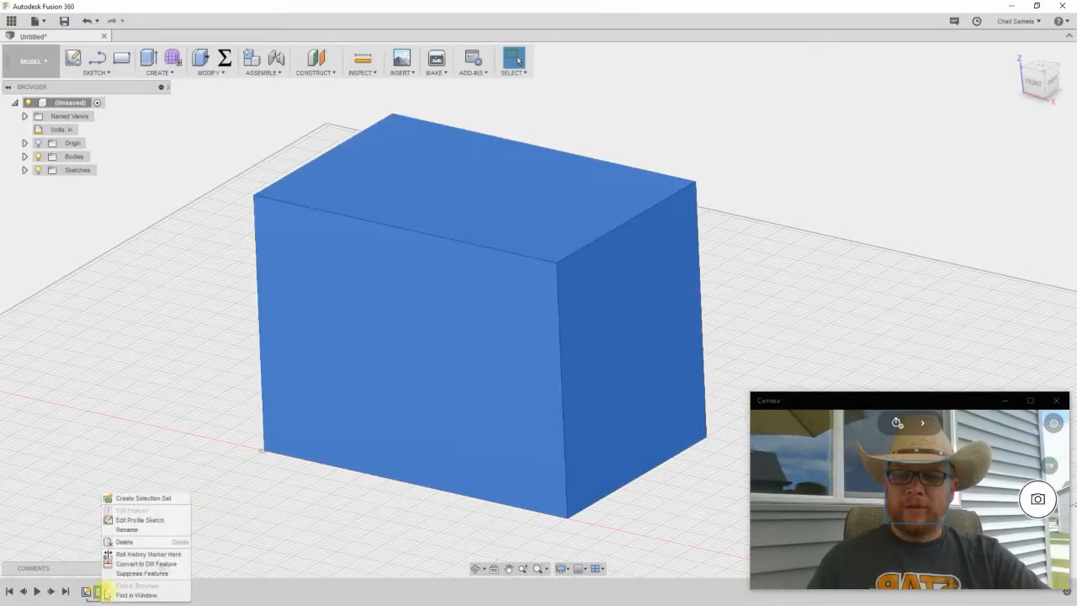
{"action": "left_click", "coordinate": [152, 484]}
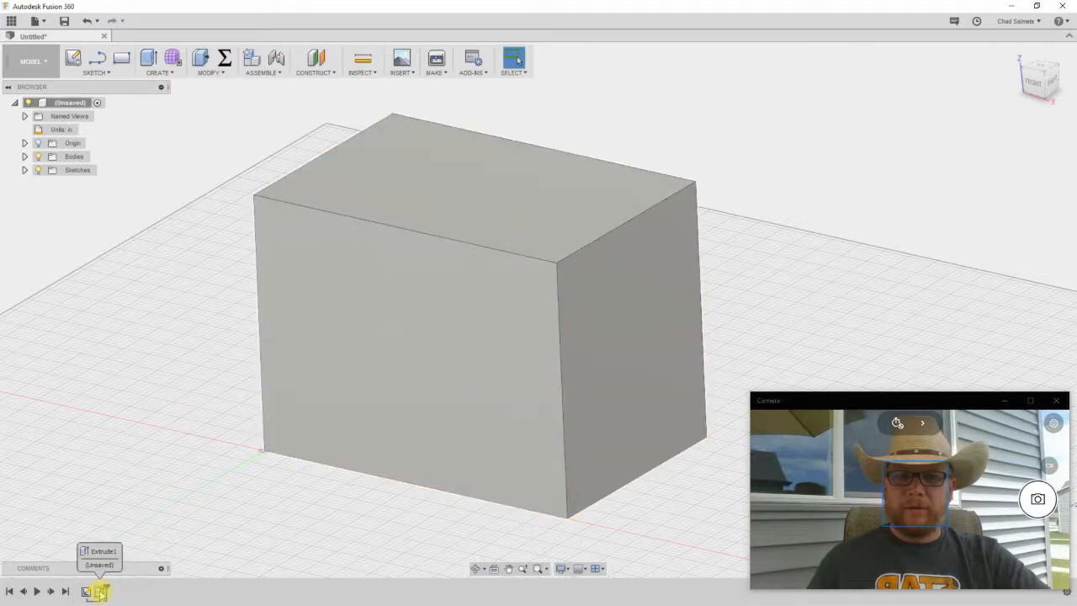
{"action": "double_click", "coordinate": [100, 591]}
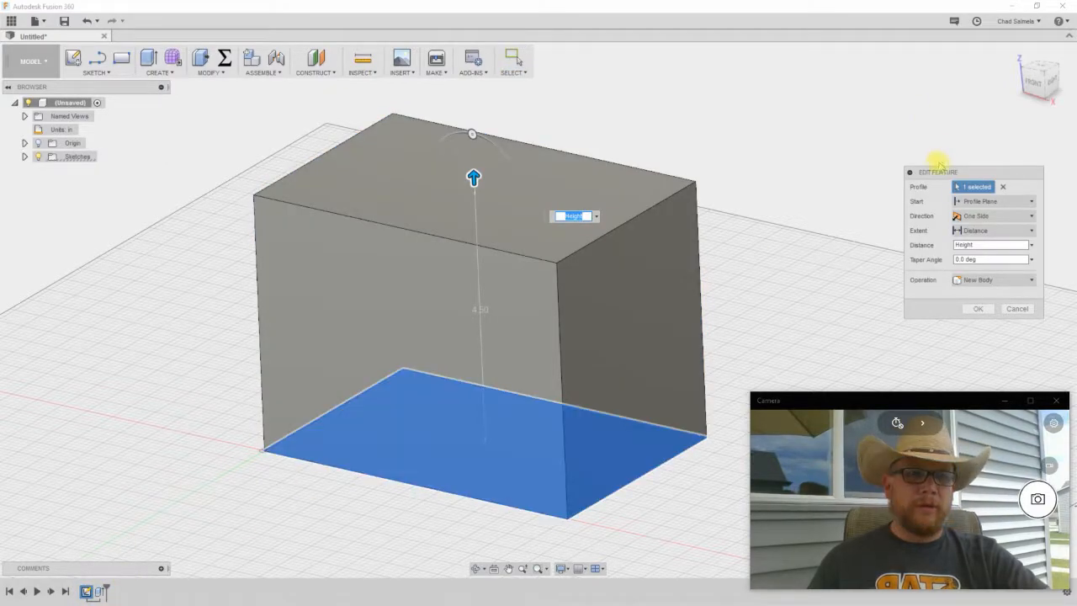
{"action": "left_click_drag", "start_coordinate": [953, 173], "coordinate": [854, 86]}
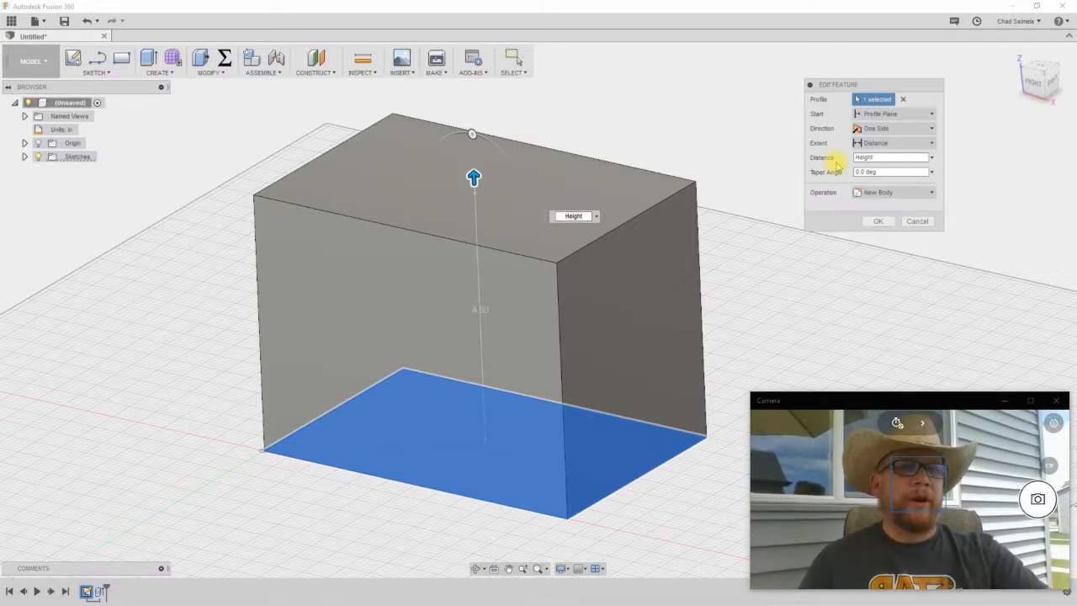
{"action": "left_click", "coordinate": [878, 221]}
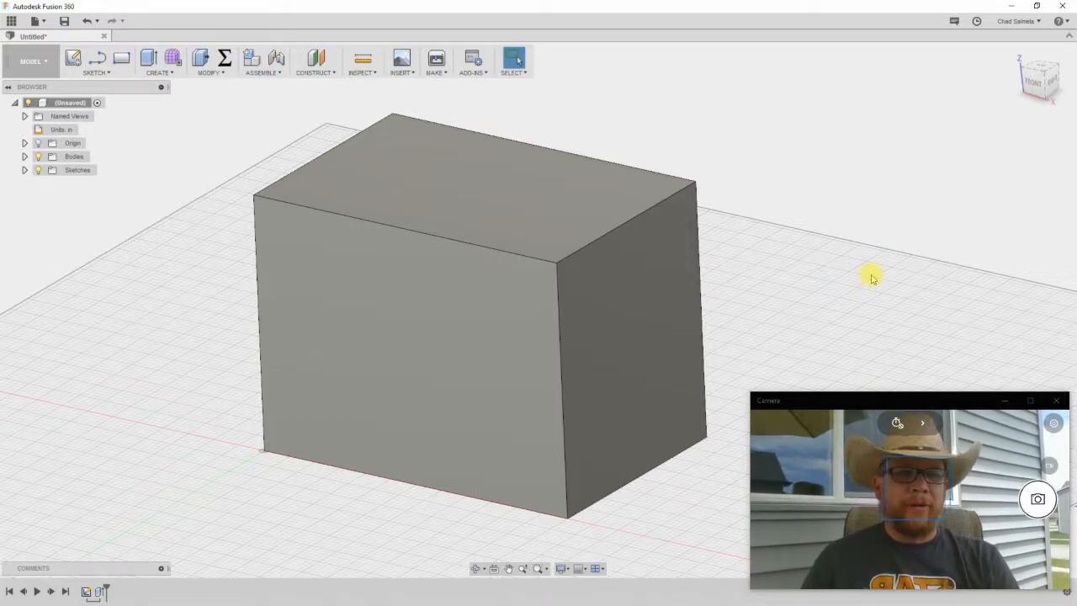
Step: Sketch a closed, downward-pointing triangle on the box's front face, with its flat side just above the face's top edge
{"action": "middle_click_drag", "start_coordinate": [872, 276], "coordinate": [877, 274], "text": "shift"}
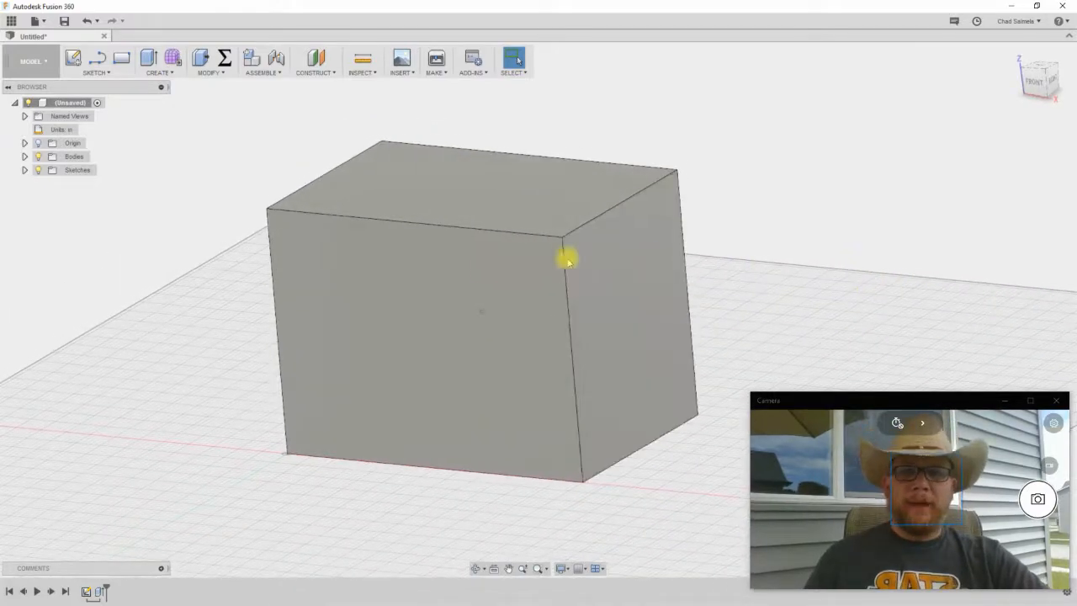
{"action": "left_click", "coordinate": [97, 63]}
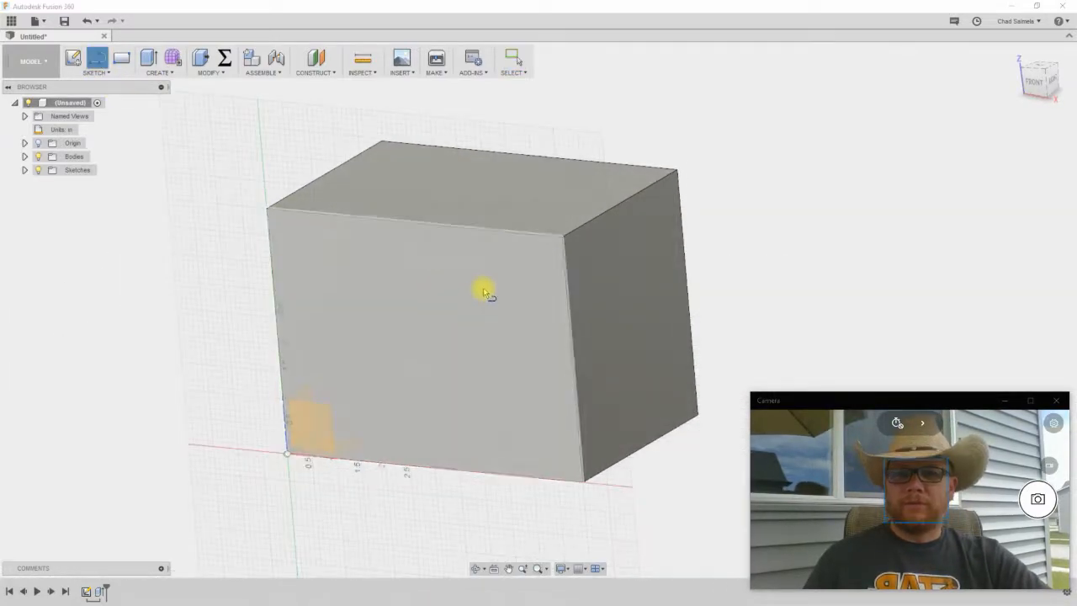
{"action": "left_click", "coordinate": [482, 347]}
{"action": "scroll", "coordinate": [581, 339], "scroll_direction": "up", "scroll_amount": 2}
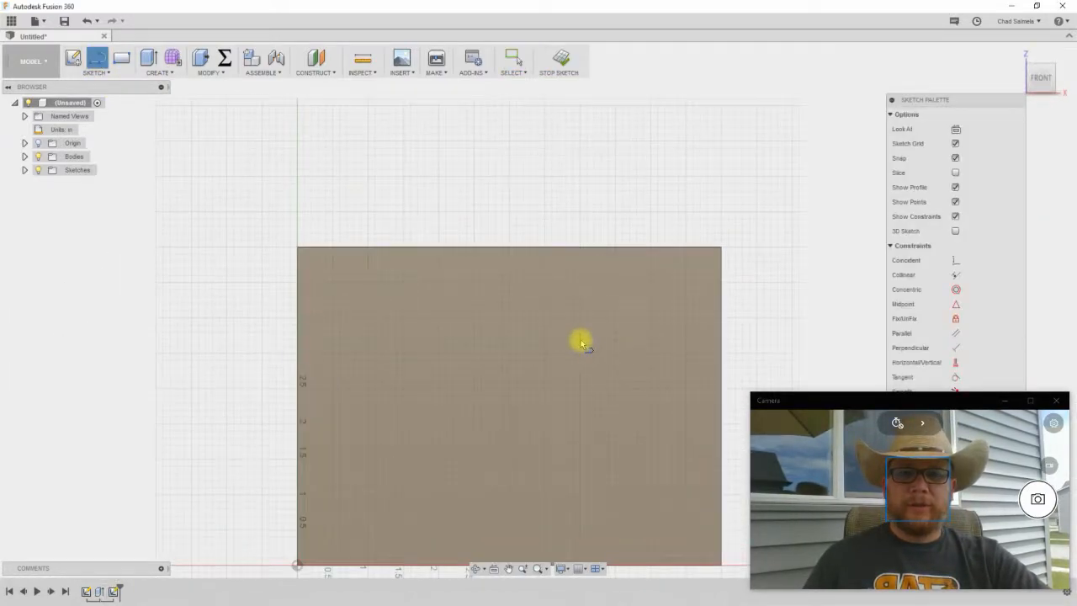
{"action": "scroll", "coordinate": [513, 292], "scroll_direction": "down", "scroll_amount": 3}
{"action": "scroll", "coordinate": [481, 341], "scroll_direction": "up", "scroll_amount": 1}
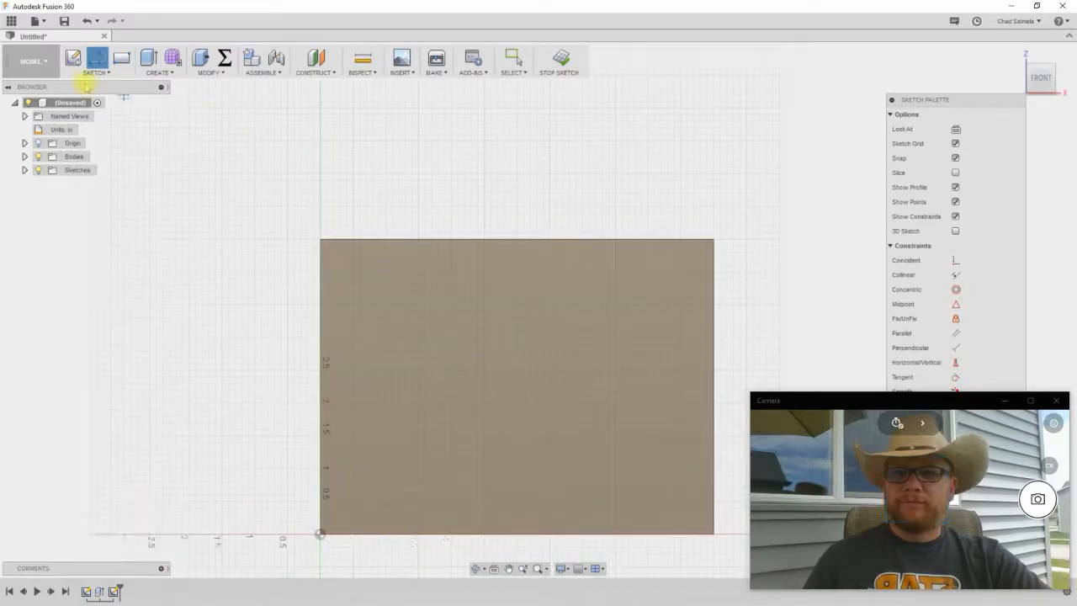
{"action": "left_click", "coordinate": [438, 212]}
{"action": "left_click", "coordinate": [648, 213]}
{"action": "left_click", "coordinate": [555, 379]}
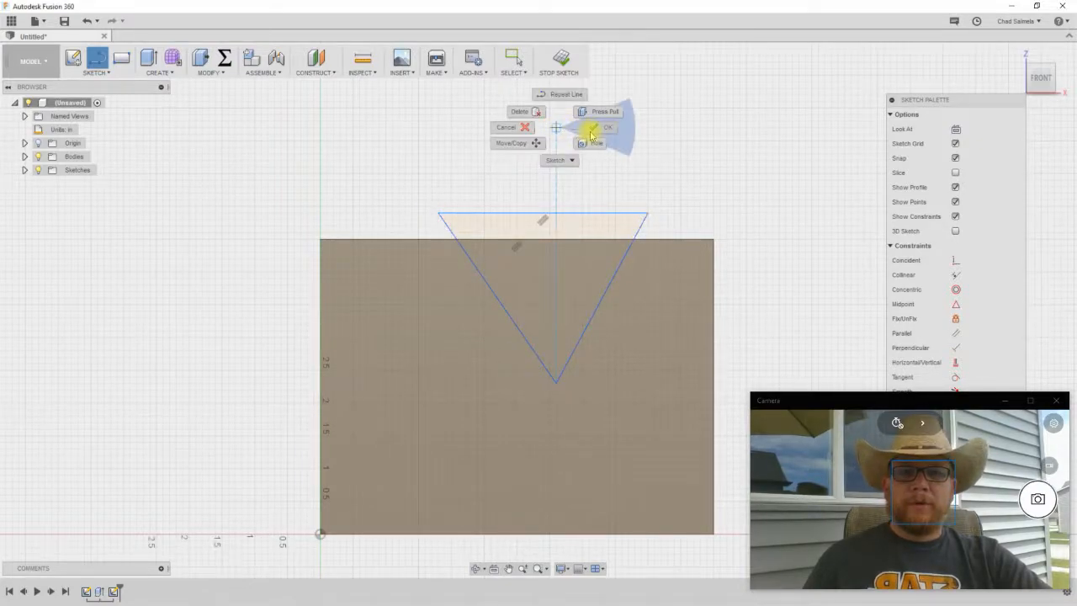
{"action": "left_click", "coordinate": [597, 128]}
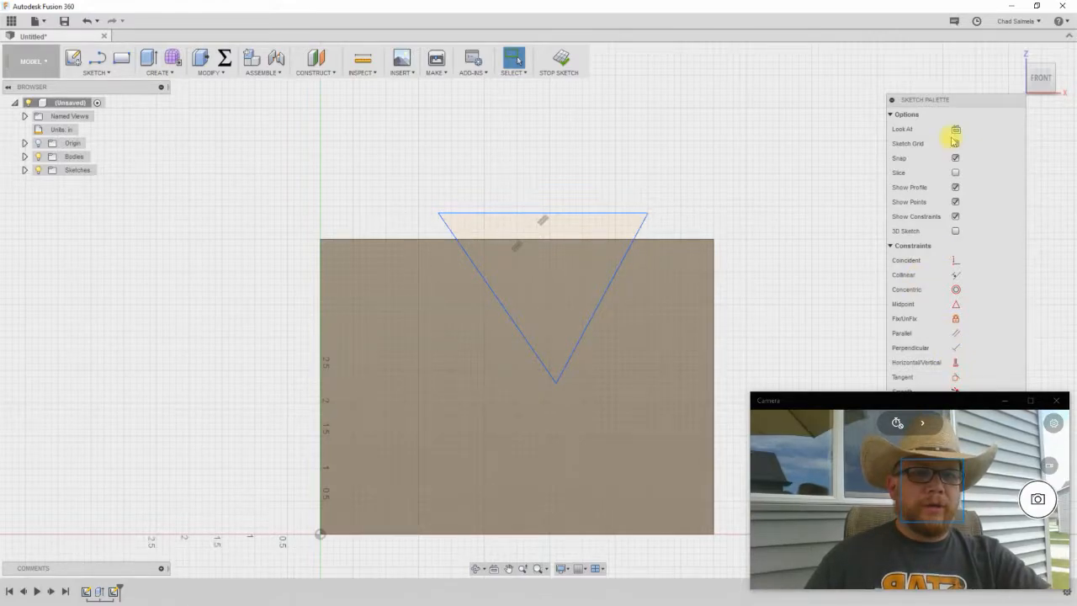
{"action": "left_click_drag", "start_coordinate": [944, 104], "coordinate": [922, 49]}
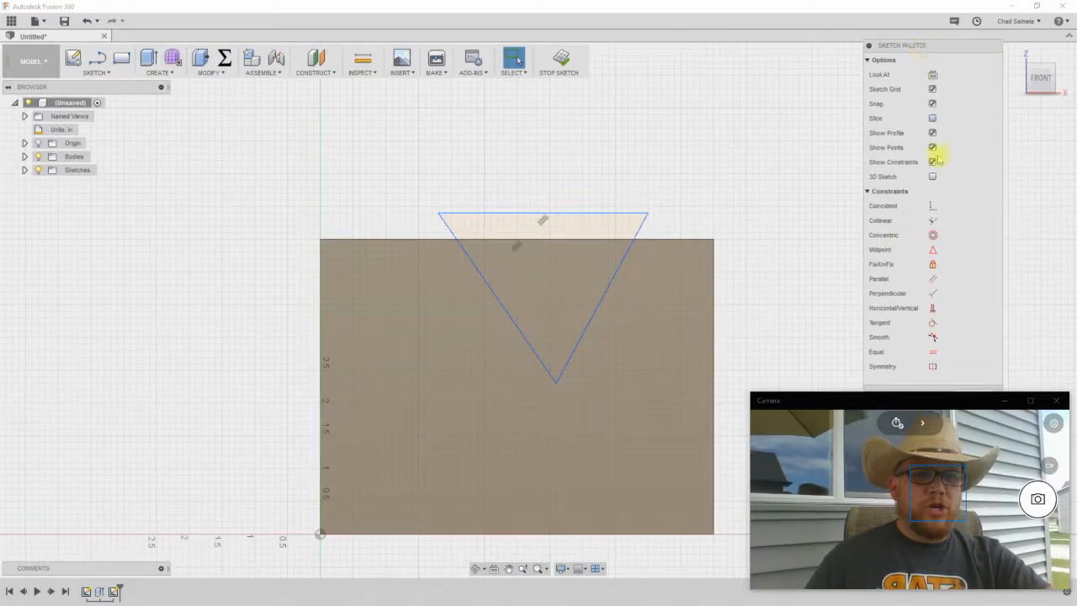
Step: Make all three sides of the triangle equal in length with Equal constraints
{"action": "left_click", "coordinate": [933, 354]}
{"action": "left_click", "coordinate": [591, 318]}
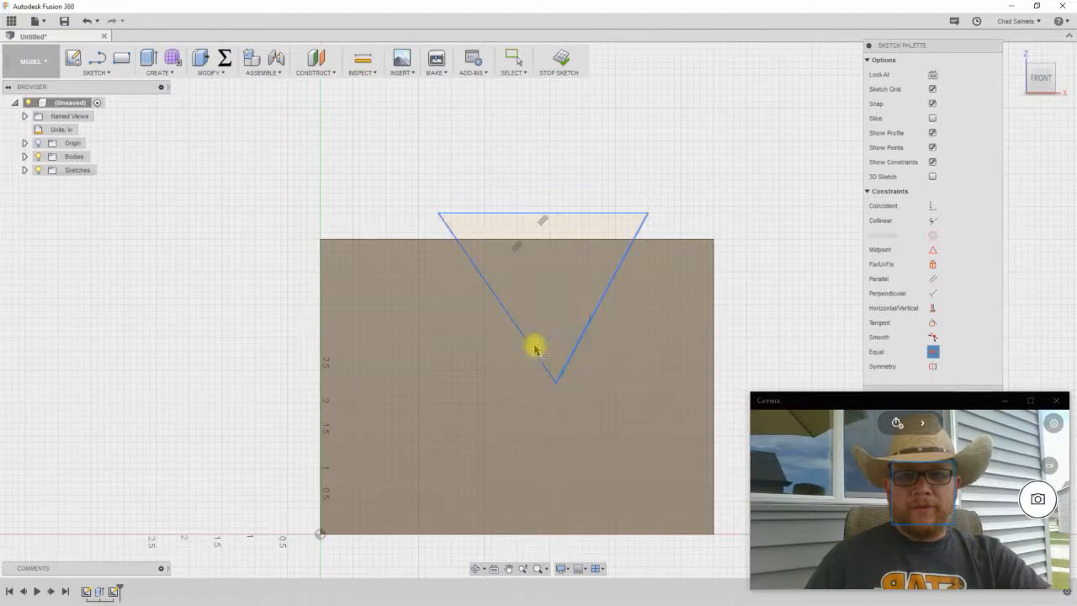
{"action": "left_click", "coordinate": [515, 337]}
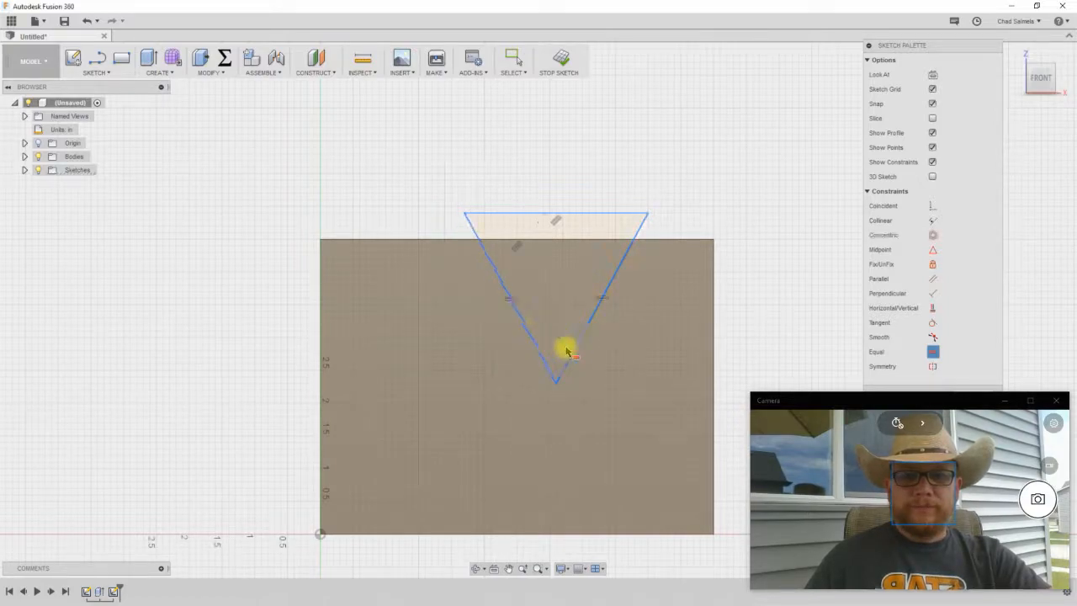
{"action": "left_click", "coordinate": [932, 353]}
{"action": "left_click", "coordinate": [617, 274]}
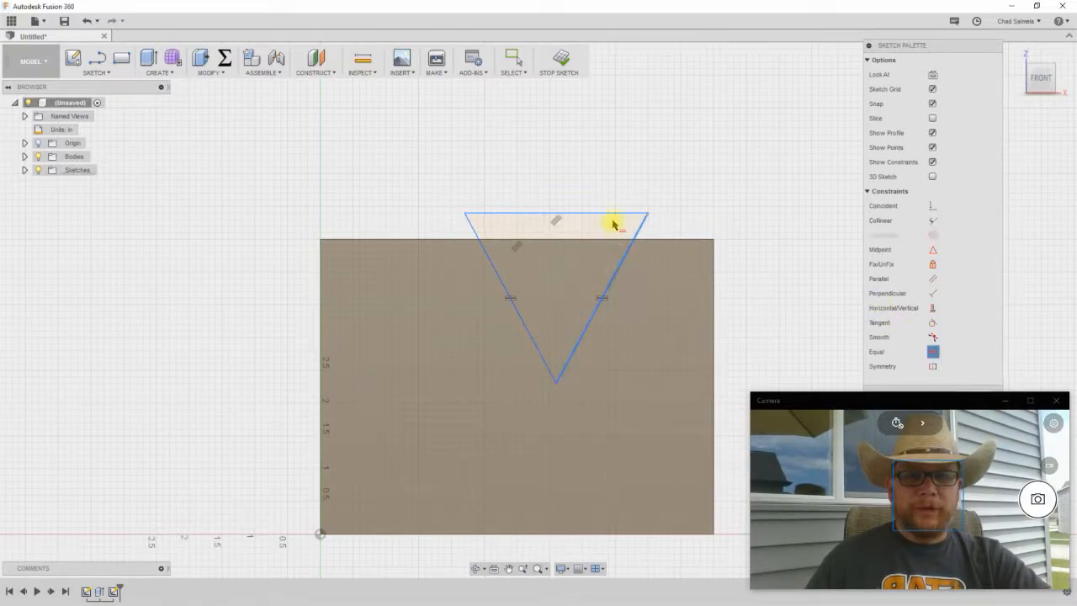
{"action": "left_click", "coordinate": [611, 215]}
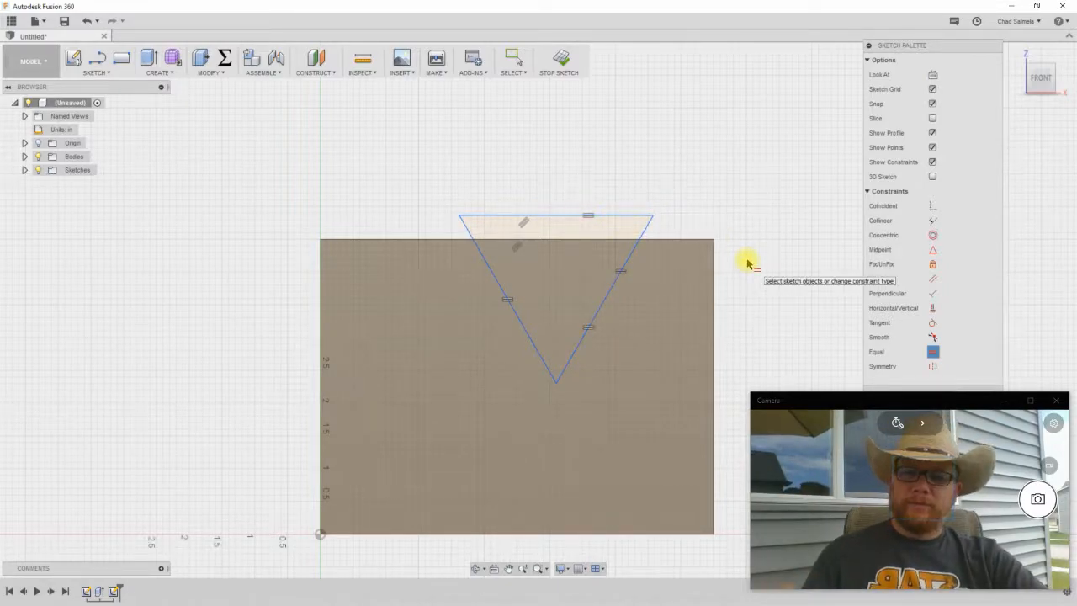
Step: Dimension the triangle's flat upper side at 3 in
{"action": "key", "text": "d"}
{"action": "left_click", "coordinate": [558, 216]}
{"action": "left_click", "coordinate": [559, 198]}
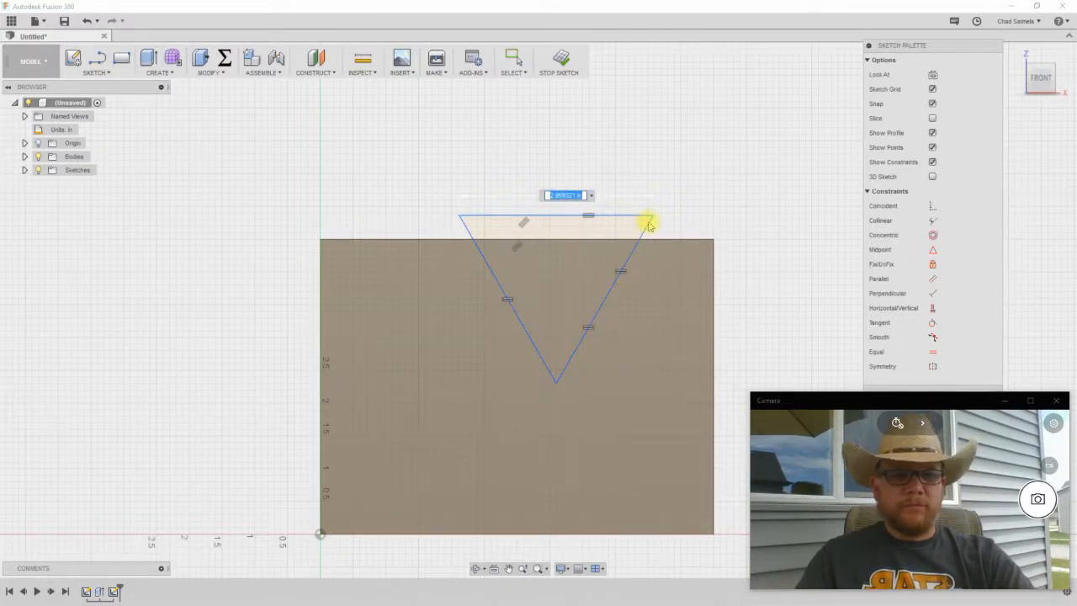
{"action": "type", "text": "3"}
{"action": "key", "text": "Return"}
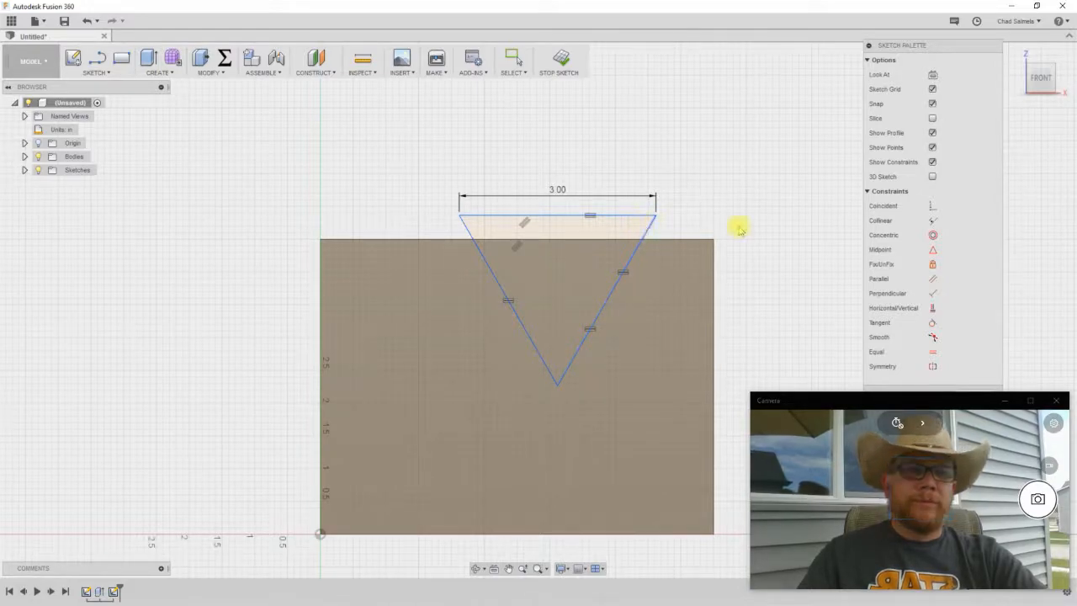
Step: Constrain the triangle's flat side to the midpoint of the face's top edge with a Midpoint constraint, and finish the sketch
{"action": "left_click", "coordinate": [933, 251]}
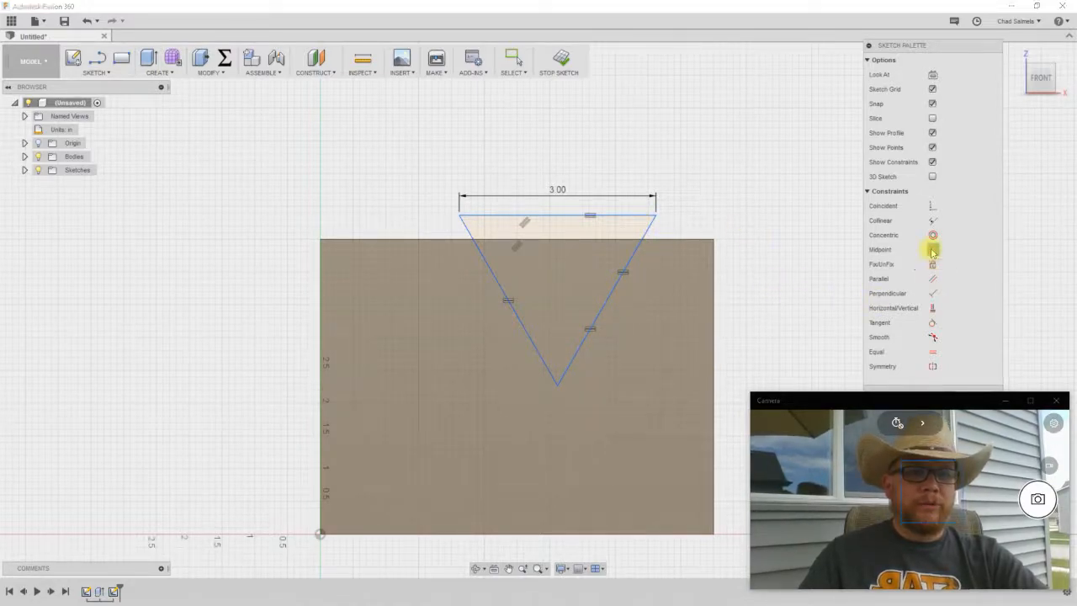
{"action": "left_click", "coordinate": [558, 217]}
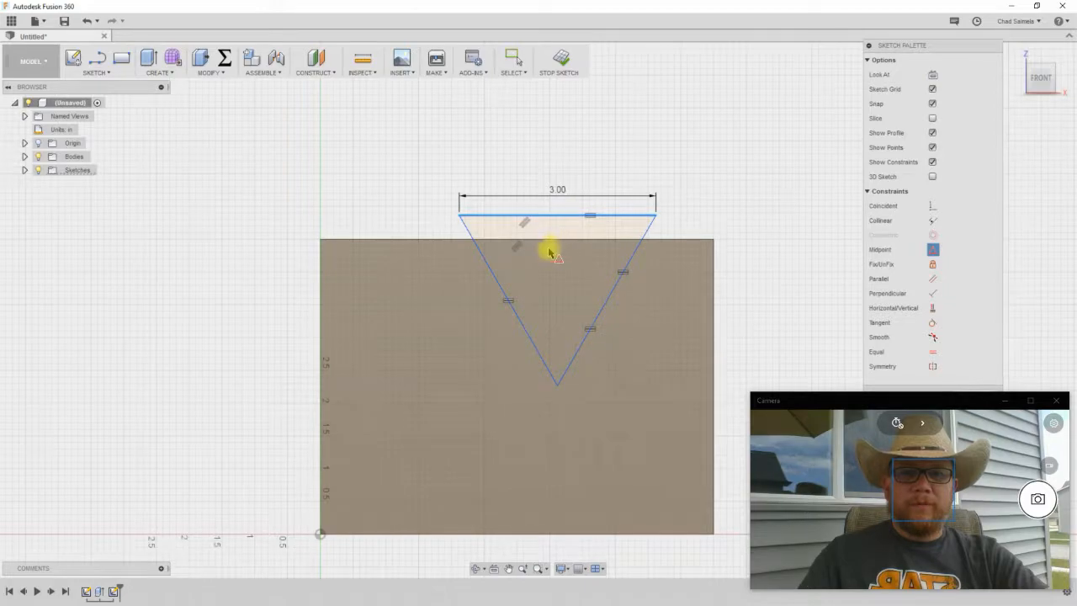
{"action": "left_click", "coordinate": [539, 243]}
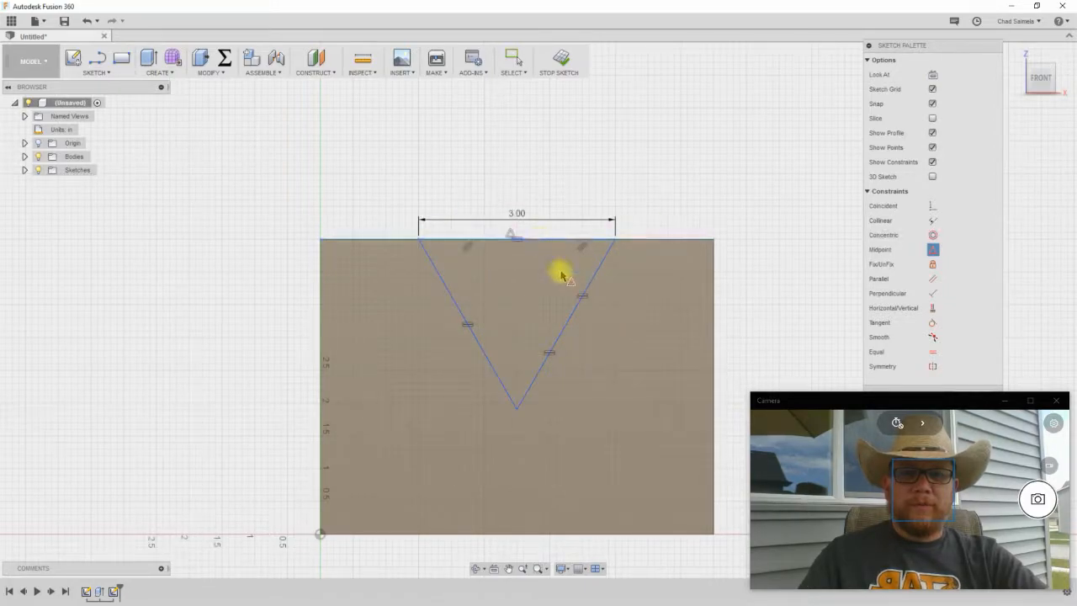
{"action": "right_click", "coordinate": [635, 181]}
{"action": "left_click", "coordinate": [673, 178]}
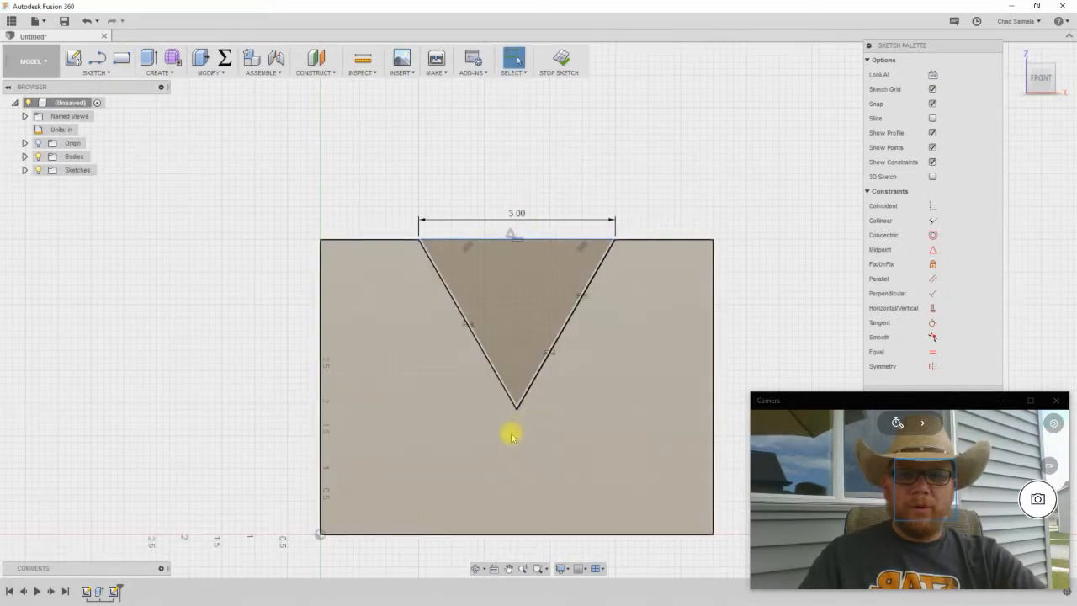
{"action": "left_click_drag", "start_coordinate": [608, 391], "coordinate": [581, 391]}
{"action": "left_click_drag", "start_coordinate": [568, 326], "coordinate": [627, 315]}
{"action": "left_click", "coordinate": [747, 144]}
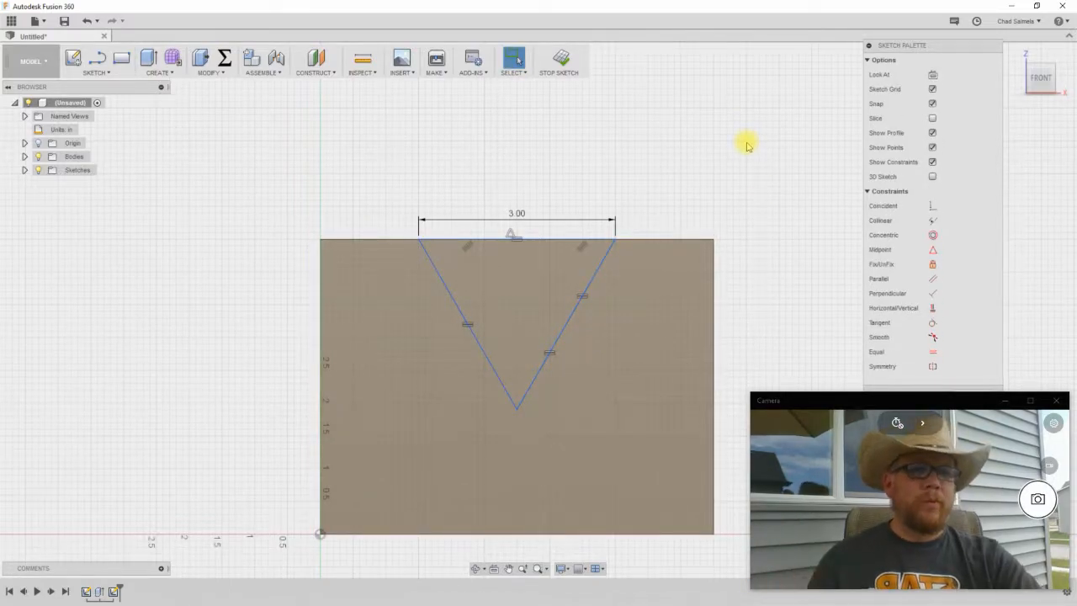
{"action": "left_click", "coordinate": [560, 56]}
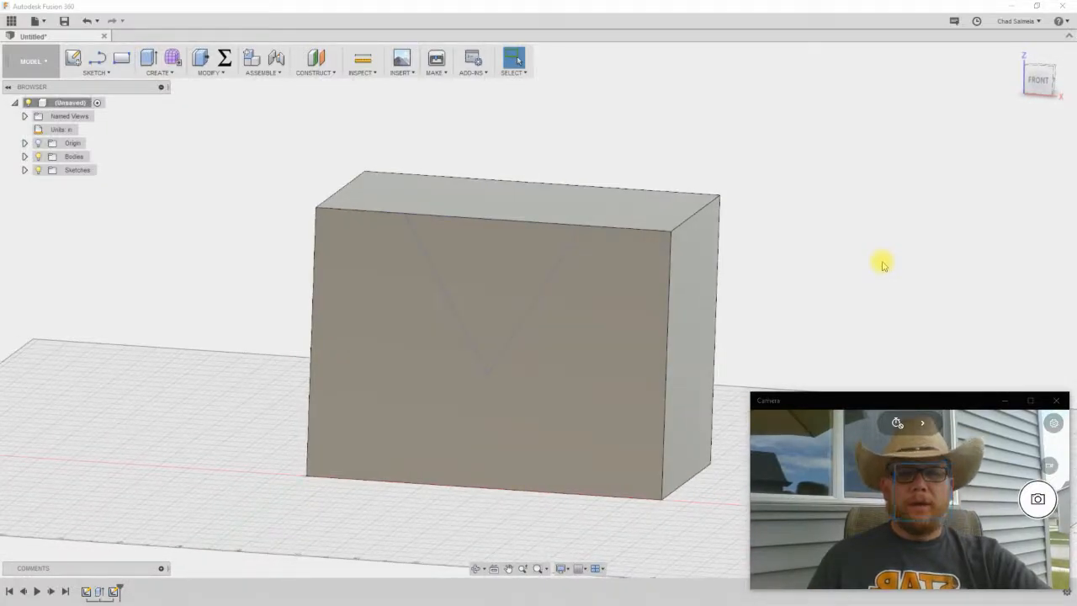
Step: Extrude the triangle profile as a cut into the box with the extent set to All, forming a V-notch
{"action": "key", "text": "e"}
{"action": "left_click", "coordinate": [456, 266]}
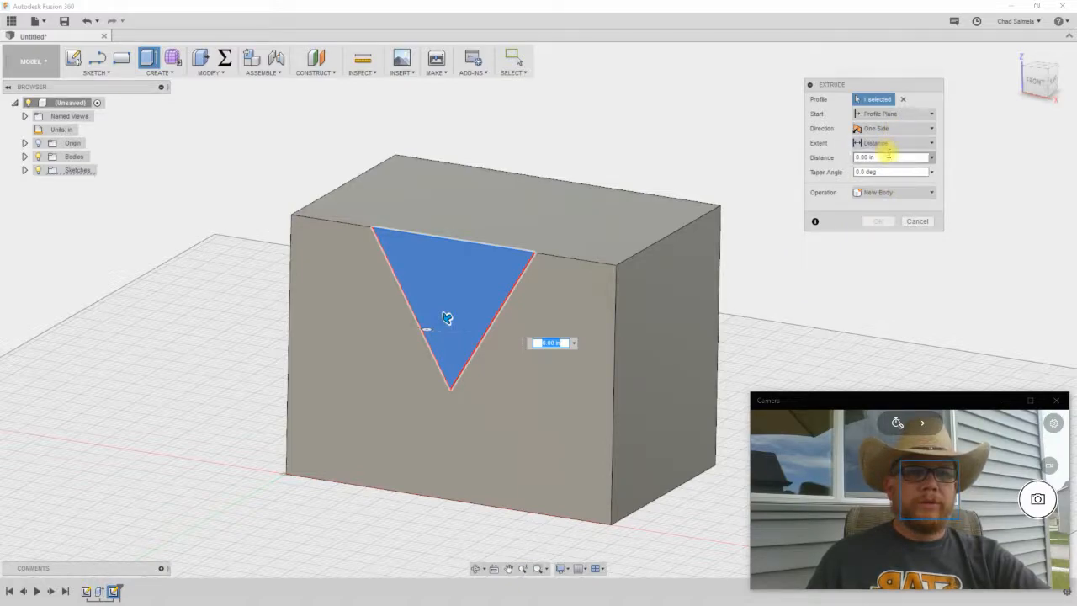
{"action": "left_click_drag", "start_coordinate": [443, 315], "coordinate": [639, 206]}
{"action": "left_click", "coordinate": [917, 145]}
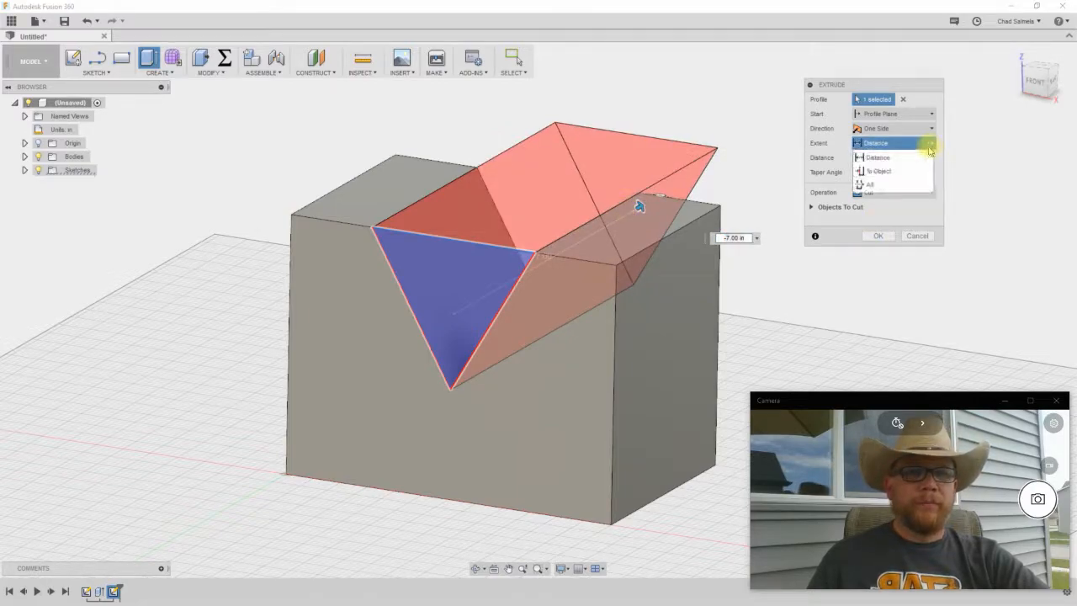
{"action": "left_click", "coordinate": [879, 185]}
{"action": "left_click", "coordinate": [876, 236]}
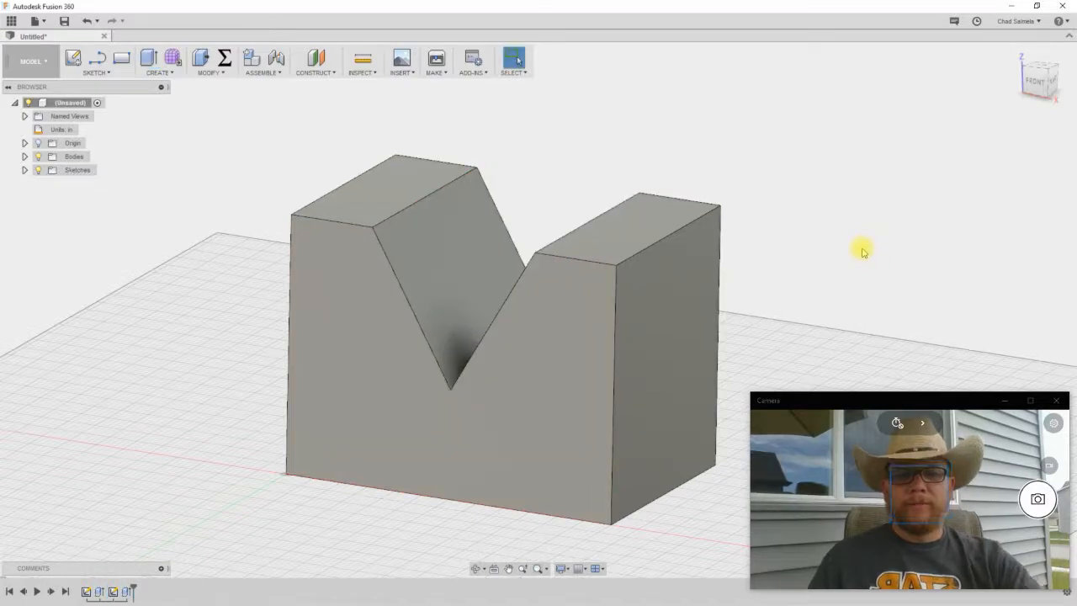
Step: Add a user parameter named Notch_Width in inches with the expression Height * .25
{"action": "mouse_move", "coordinate": [863, 250]}
{"action": "middle_mouse_down", "text": "shift"}
{"action": "mouse_move", "coordinate": [574, 384]}
{"action": "mouse_move", "coordinate": [416, 283]}
{"action": "mouse_move", "coordinate": [463, 289]}
{"action": "mouse_move", "coordinate": [537, 350]}
{"action": "mouse_move", "coordinate": [651, 367]}
{"action": "mouse_move", "coordinate": [684, 389]}
{"action": "middle_mouse_up", "text": "shift"}
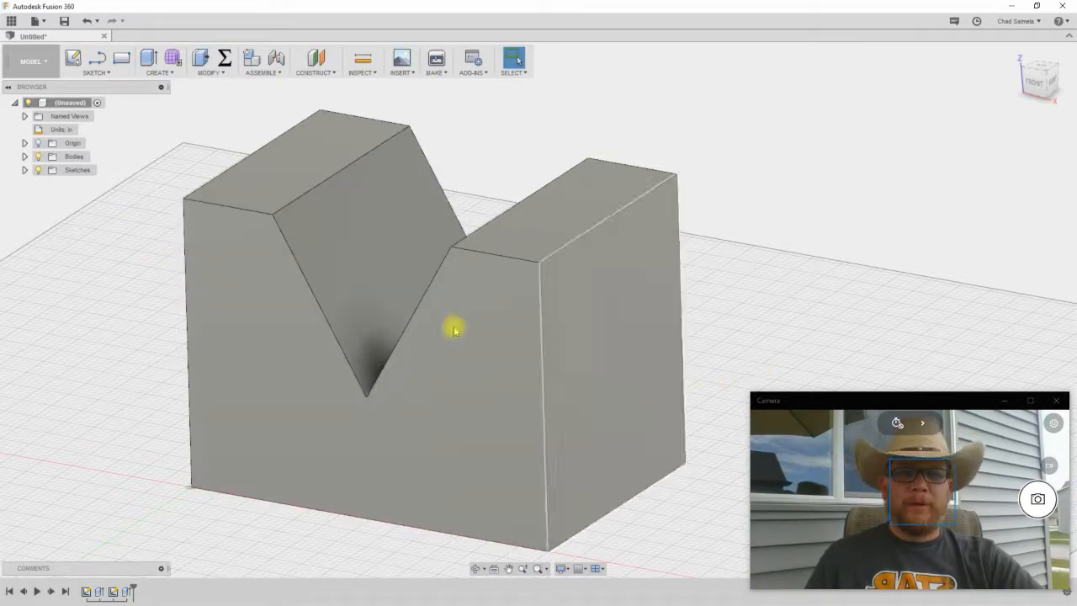
{"action": "left_click", "coordinate": [223, 58]}
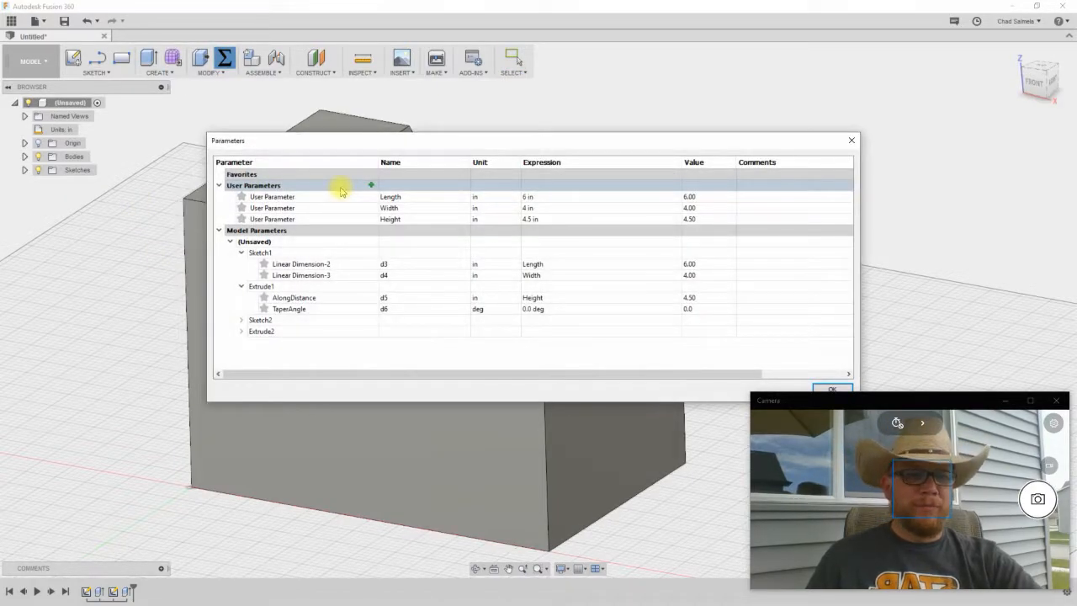
{"action": "left_click_drag", "start_coordinate": [565, 145], "coordinate": [518, 85]}
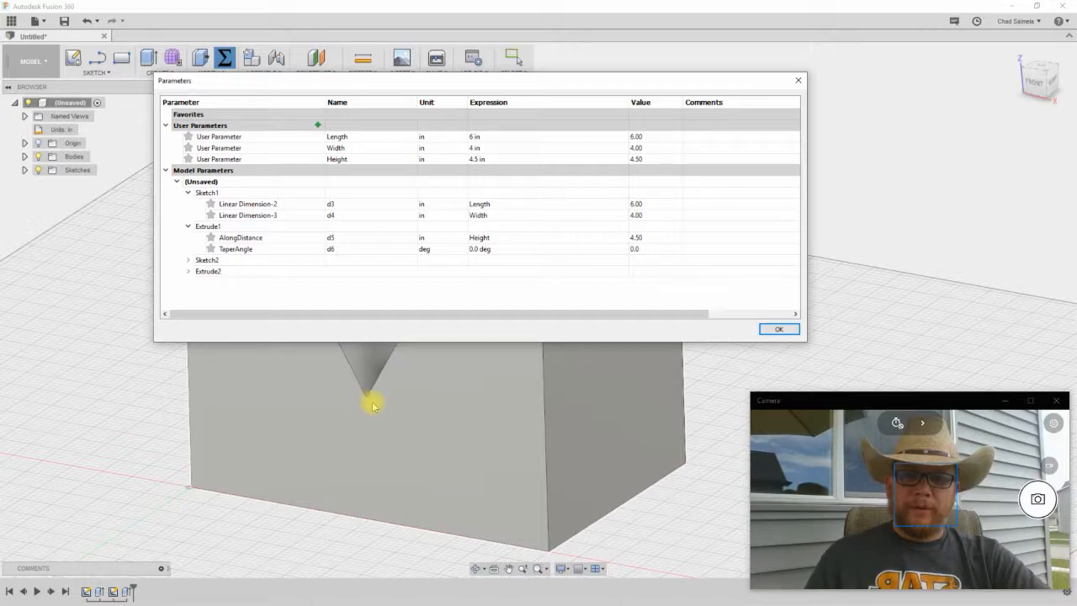
{"action": "scroll", "coordinate": [493, 429], "scroll_direction": "down", "scroll_amount": 5}
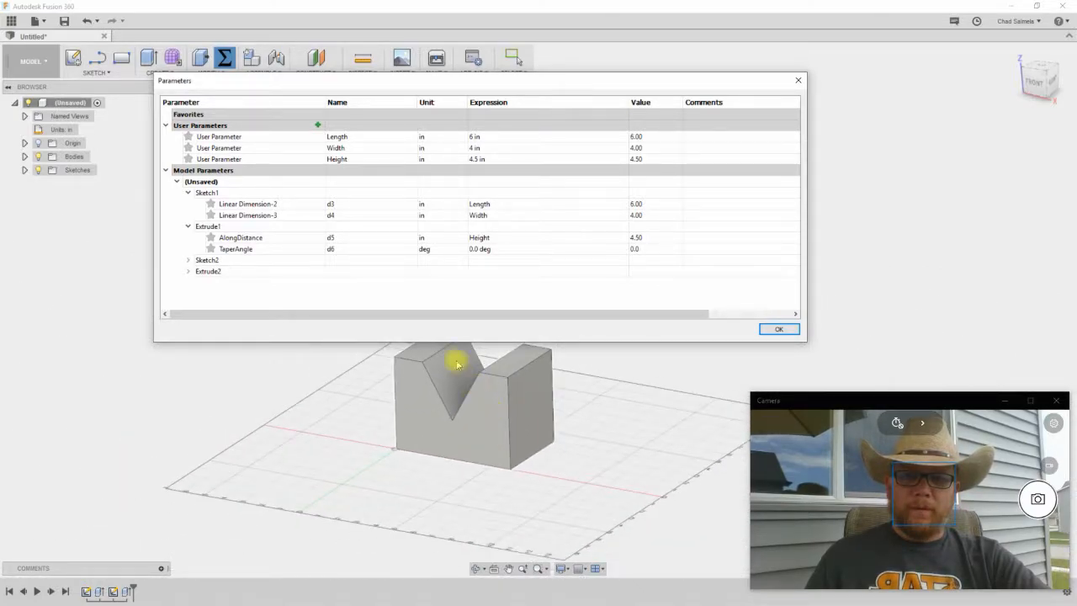
{"action": "scroll", "coordinate": [457, 363], "scroll_direction": "up", "scroll_amount": 5}
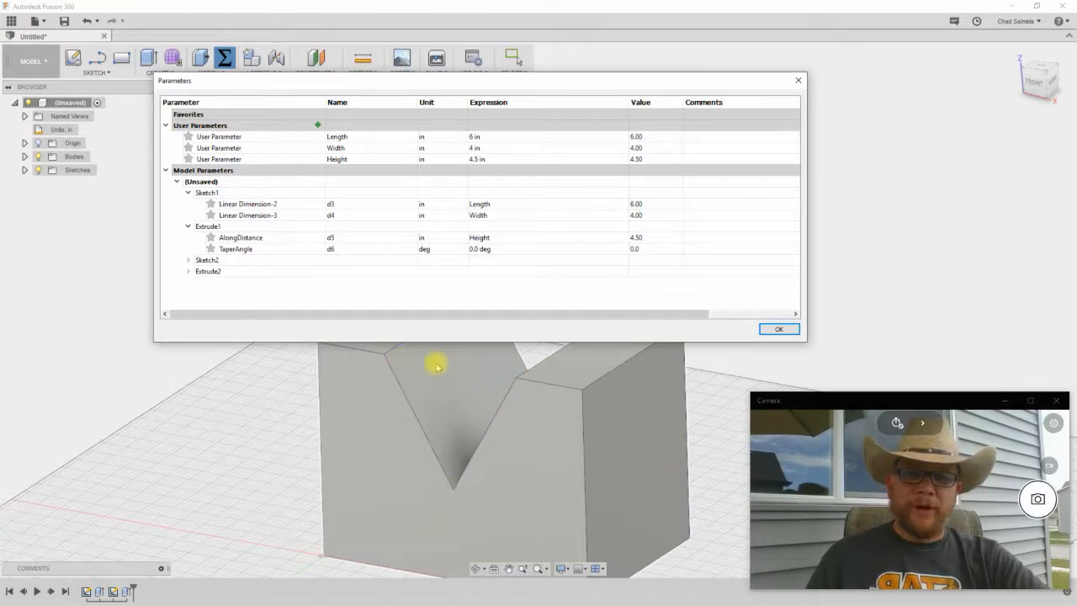
{"action": "scroll", "coordinate": [534, 451], "scroll_direction": "down", "scroll_amount": 3}
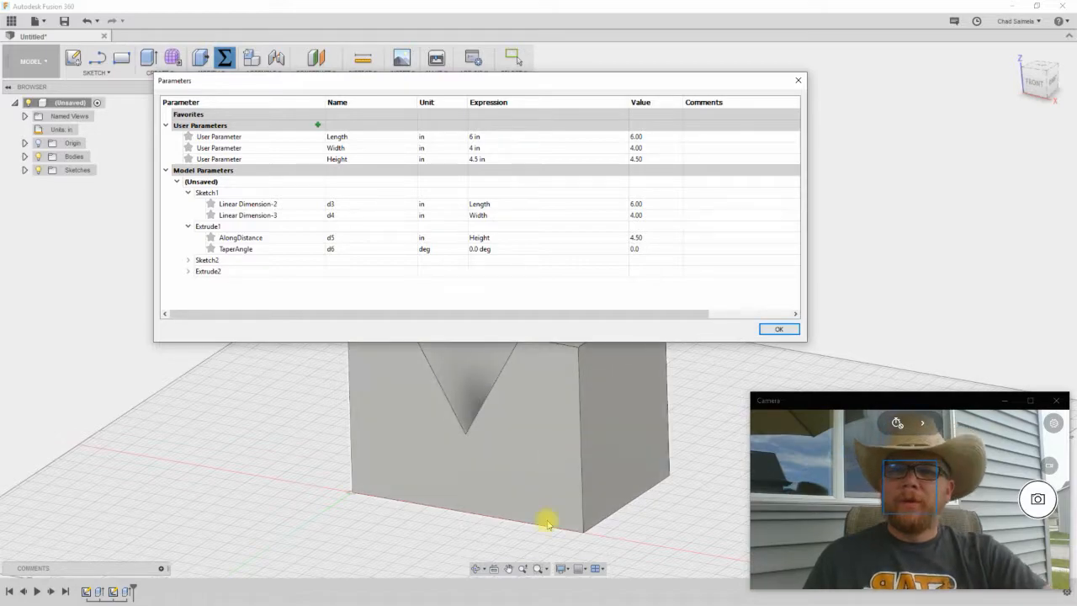
{"action": "left_click", "coordinate": [317, 124]}
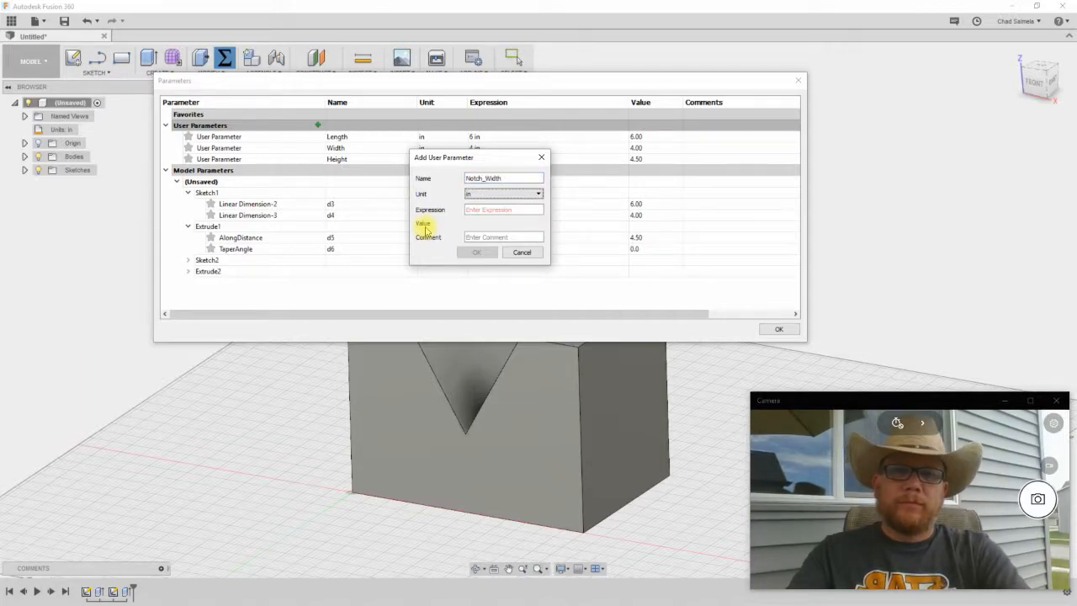
{"action": "type", "text": "Height * .25"}
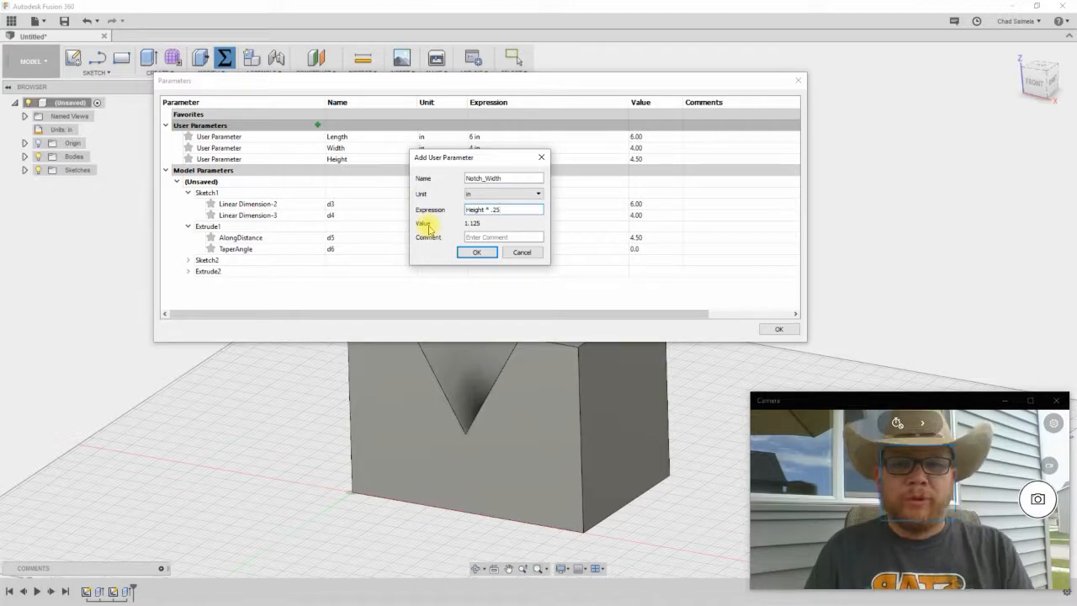
{"action": "left_click", "coordinate": [487, 253]}
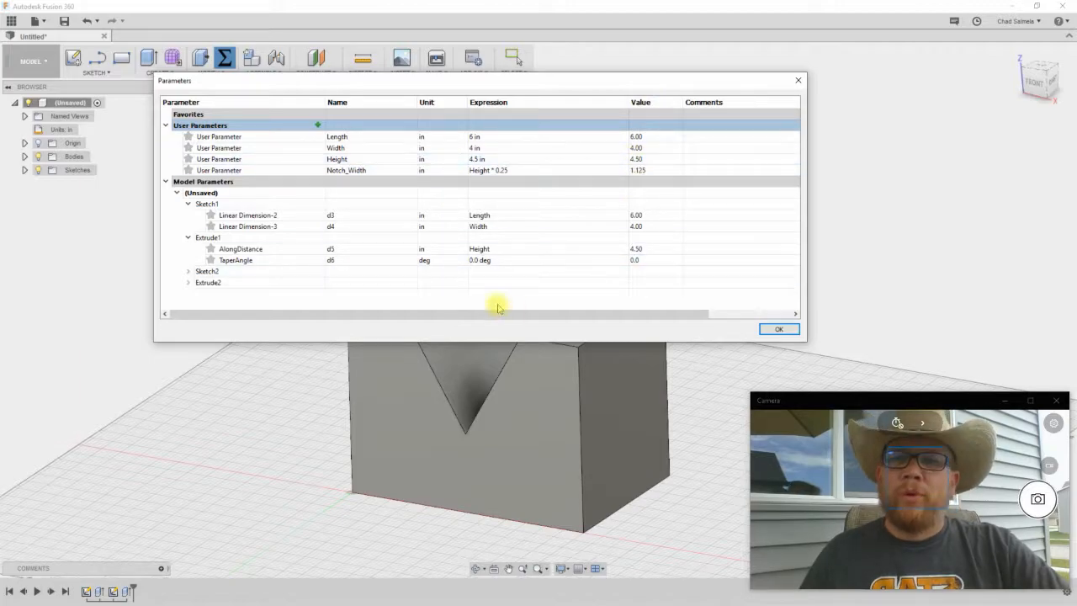
Step: Set the expression of Sketch2's linear dimension to Notch_Width and accept the parameter changes
{"action": "left_click", "coordinate": [186, 283]}
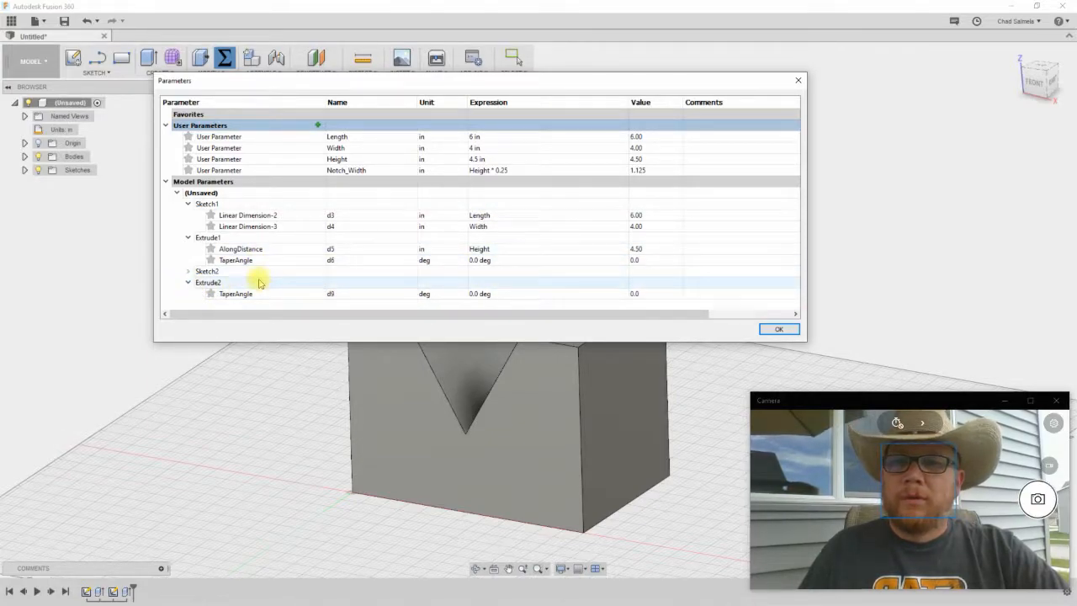
{"action": "left_click", "coordinate": [188, 271]}
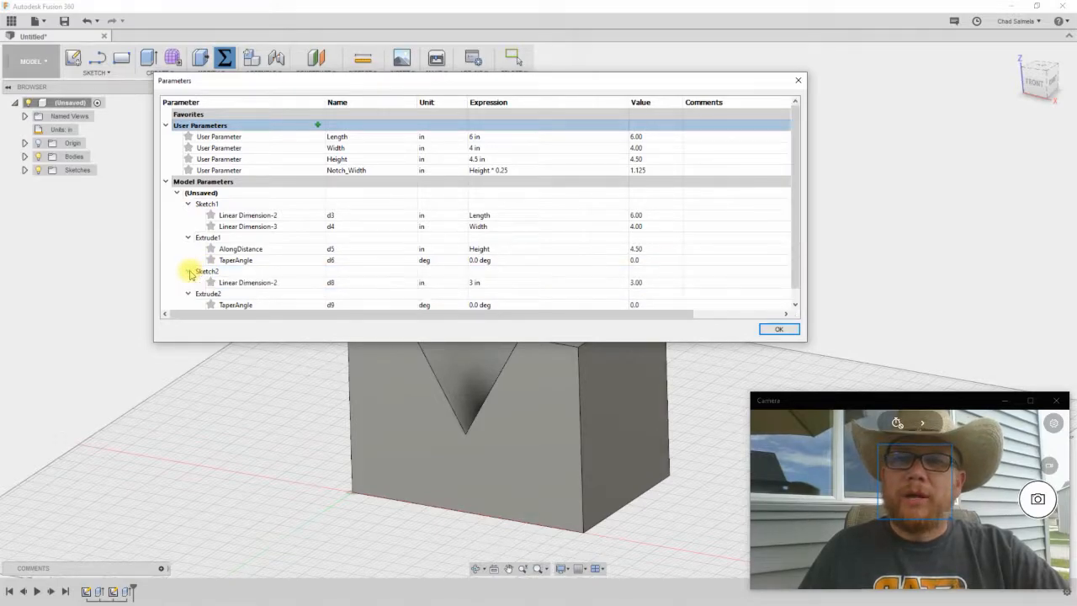
{"action": "left_click", "coordinate": [485, 284]}
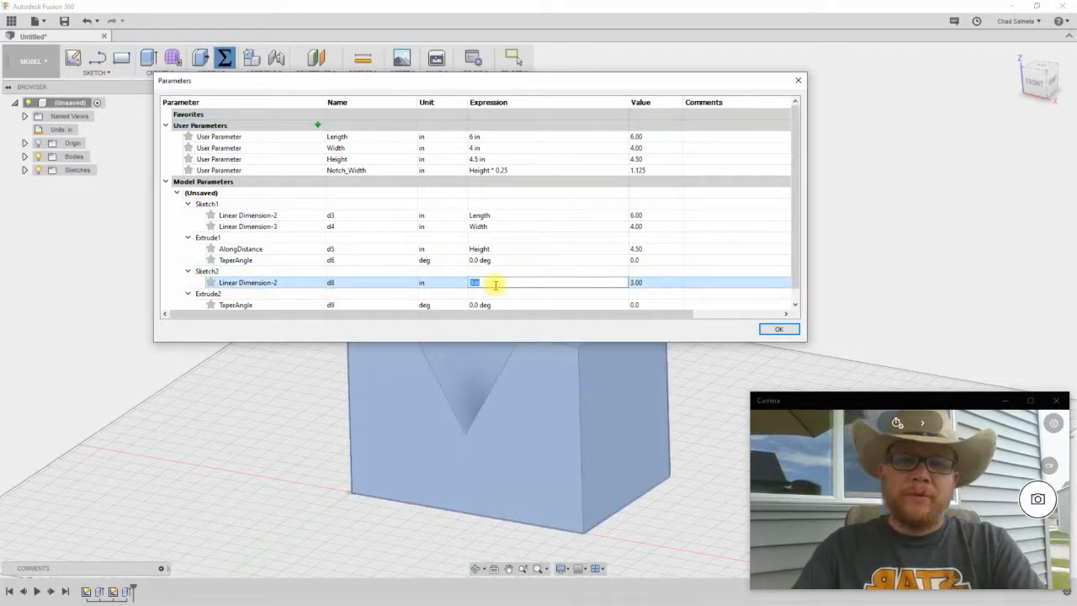
{"action": "type", "text": "Notch_Width"}
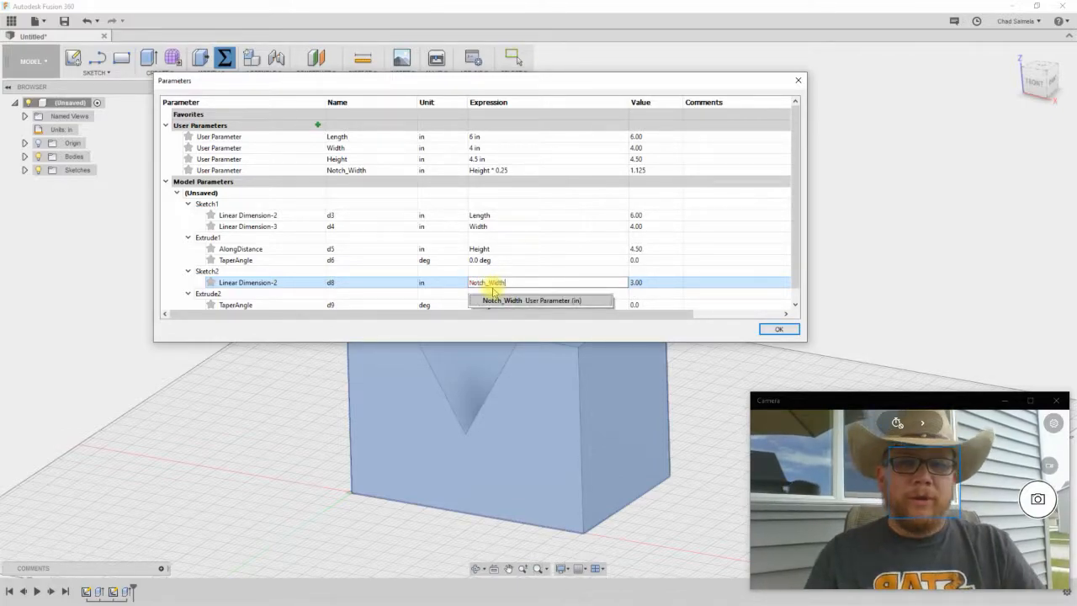
{"action": "key", "text": "Return"}
{"action": "key", "text": "Return"}
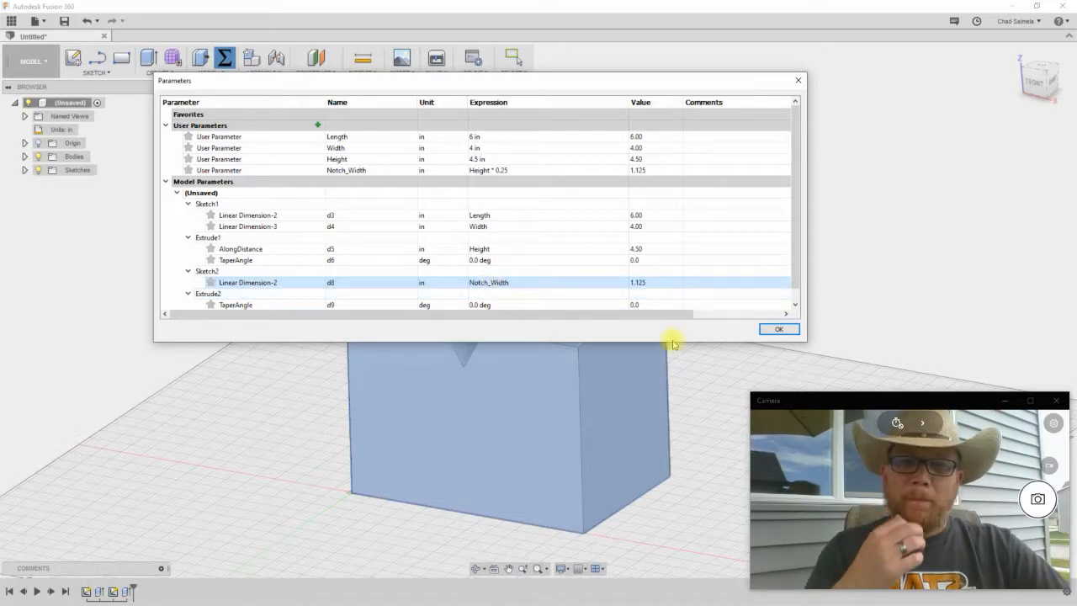
{"action": "left_click", "coordinate": [778, 329]}
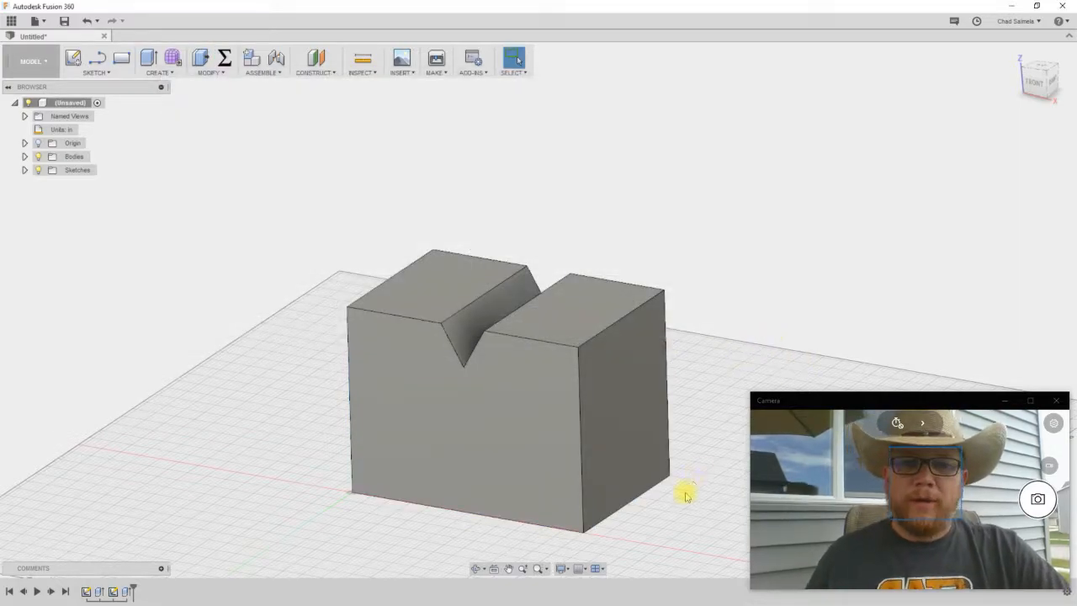
Step: Measure the distance between the notch's two upper corners on the front face
{"action": "mouse_move", "coordinate": [686, 496]}
{"action": "middle_mouse_down", "text": "shift"}
{"action": "mouse_move", "coordinate": [517, 346]}
{"action": "mouse_move", "coordinate": [495, 318]}
{"action": "mouse_move", "coordinate": [505, 294]}
{"action": "mouse_move", "coordinate": [502, 324]}
{"action": "mouse_move", "coordinate": [547, 385]}
{"action": "mouse_move", "coordinate": [539, 423]}
{"action": "mouse_move", "coordinate": [517, 362]}
{"action": "middle_mouse_up", "text": "shift"}
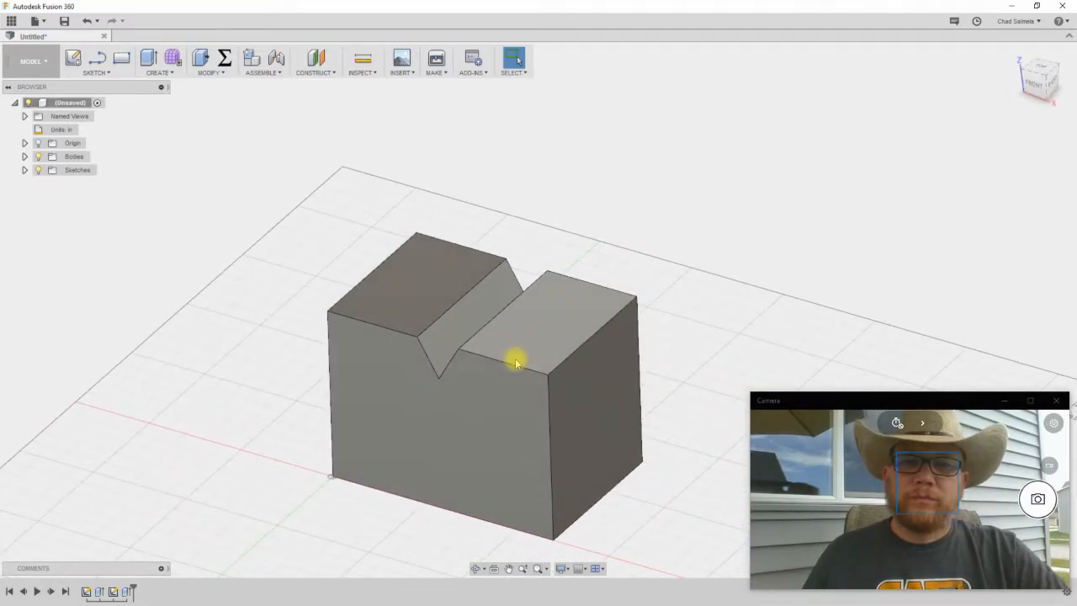
{"action": "left_click", "coordinate": [362, 57]}
{"action": "scroll", "coordinate": [431, 352], "scroll_direction": "up", "scroll_amount": 5}
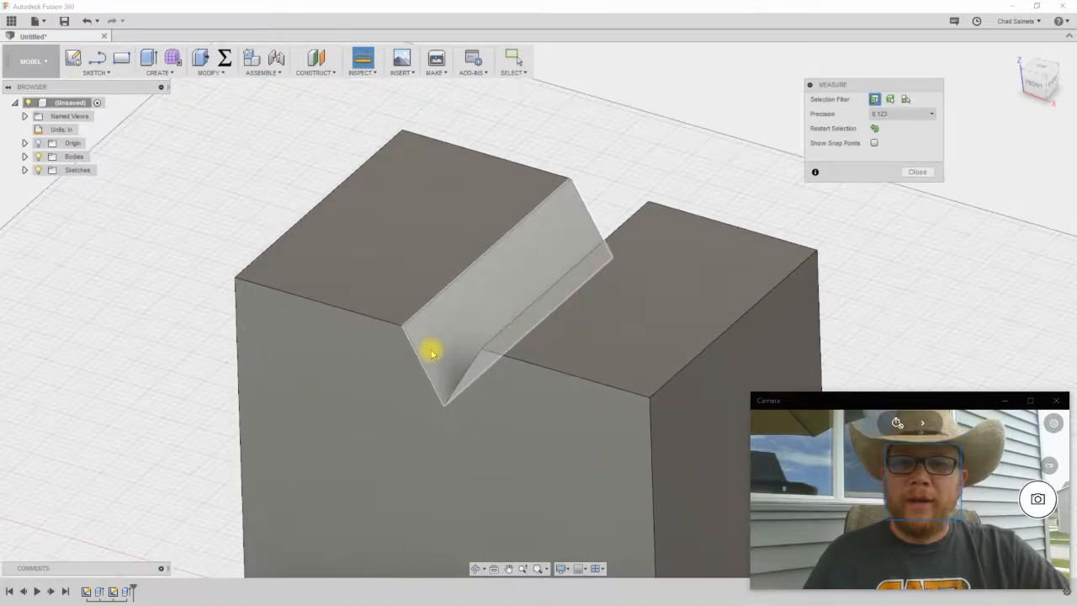
{"action": "scroll", "coordinate": [431, 352], "scroll_direction": "up", "scroll_amount": 1}
{"action": "left_click", "coordinate": [400, 323]}
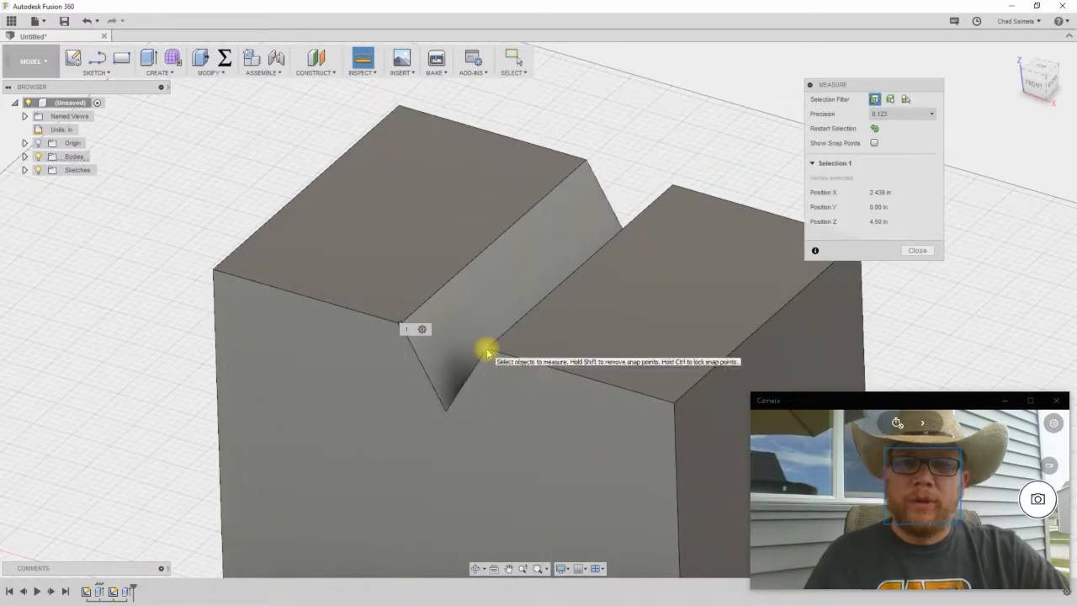
{"action": "left_click", "coordinate": [488, 352]}
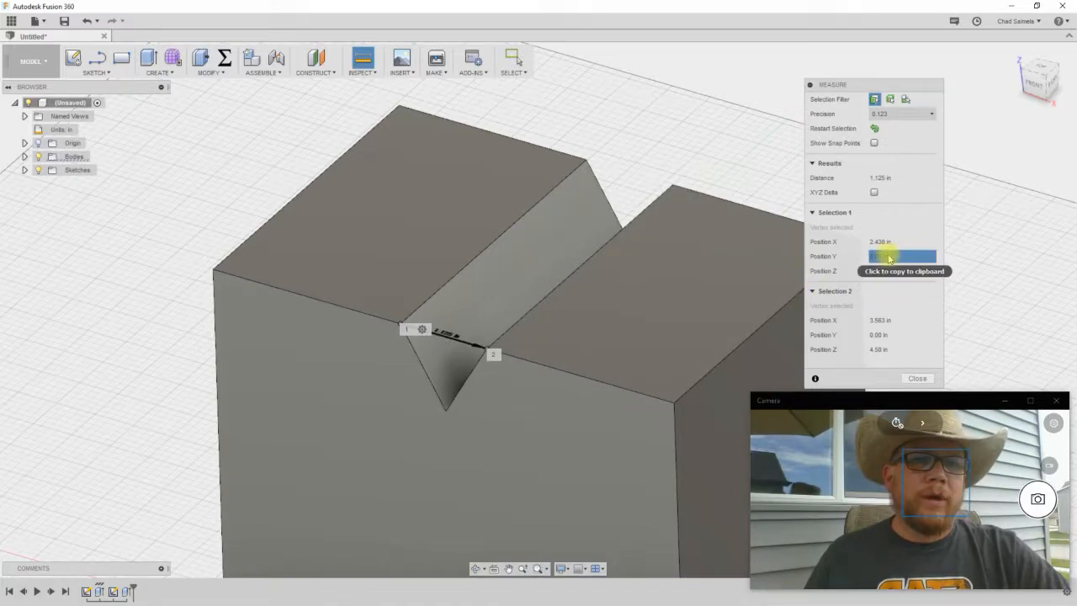
{"action": "scroll", "coordinate": [892, 274], "scroll_direction": "down", "scroll_amount": 2}
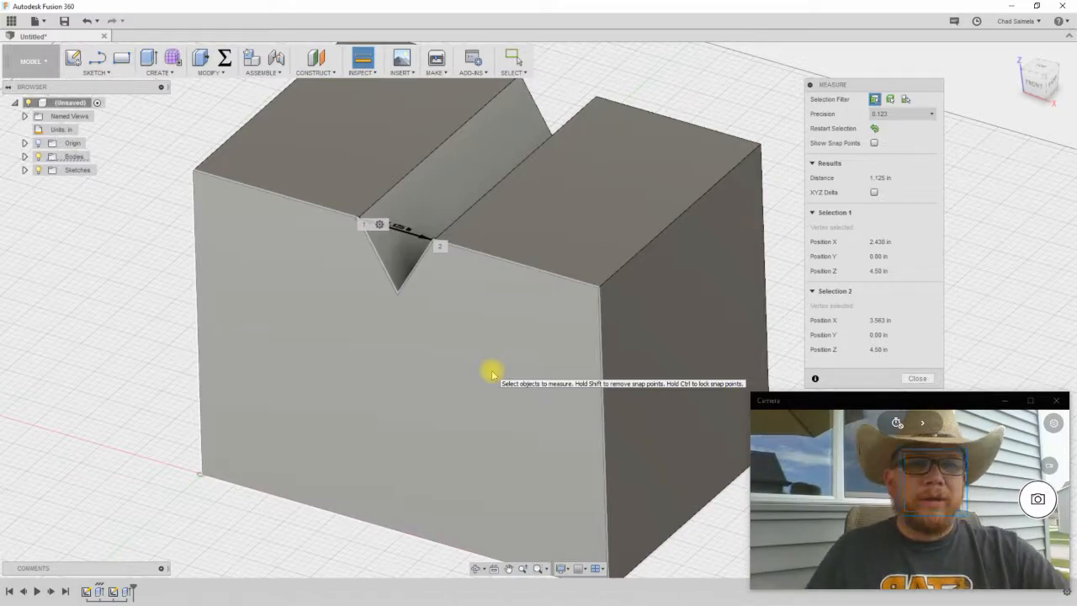
Step: Close the notch measurement and review the expressions and values in the parameters list
{"action": "left_click", "coordinate": [875, 180]}
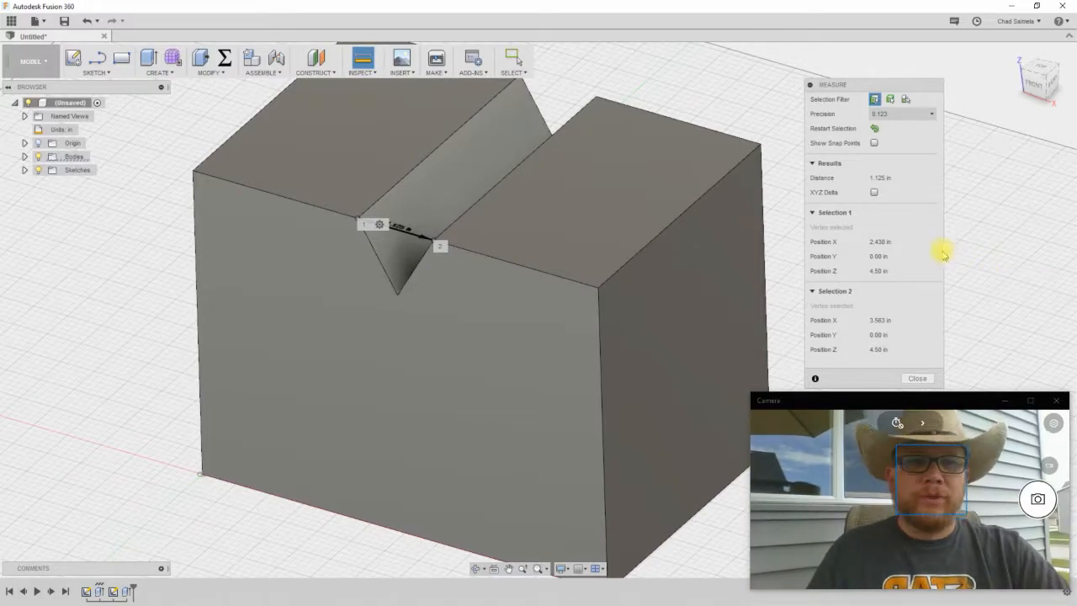
{"action": "left_click", "coordinate": [914, 382]}
{"action": "scroll", "coordinate": [848, 262], "scroll_direction": "down", "scroll_amount": 3}
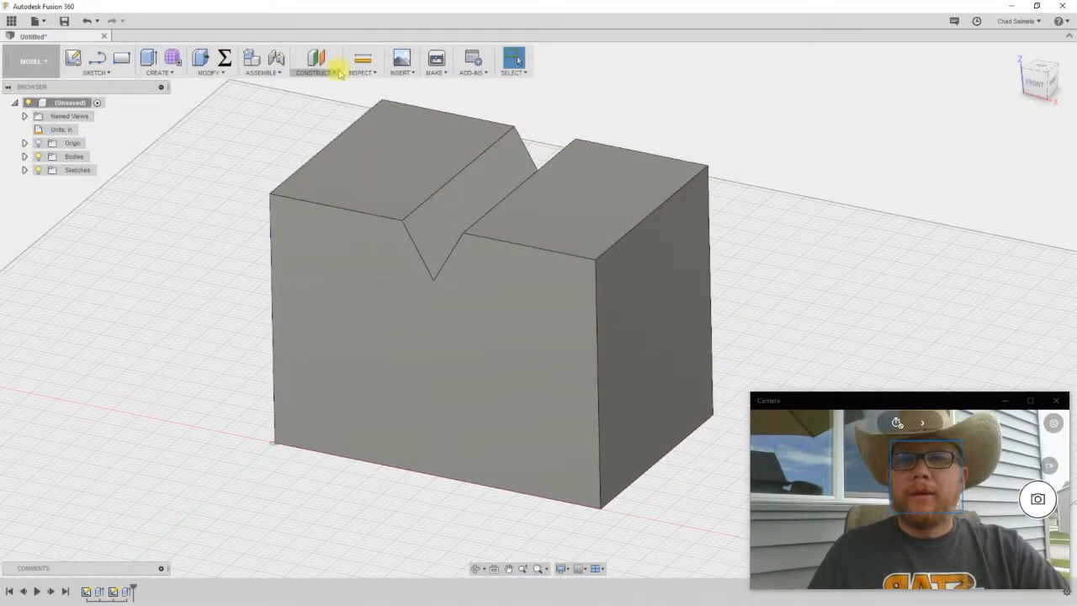
{"action": "left_click", "coordinate": [233, 59]}
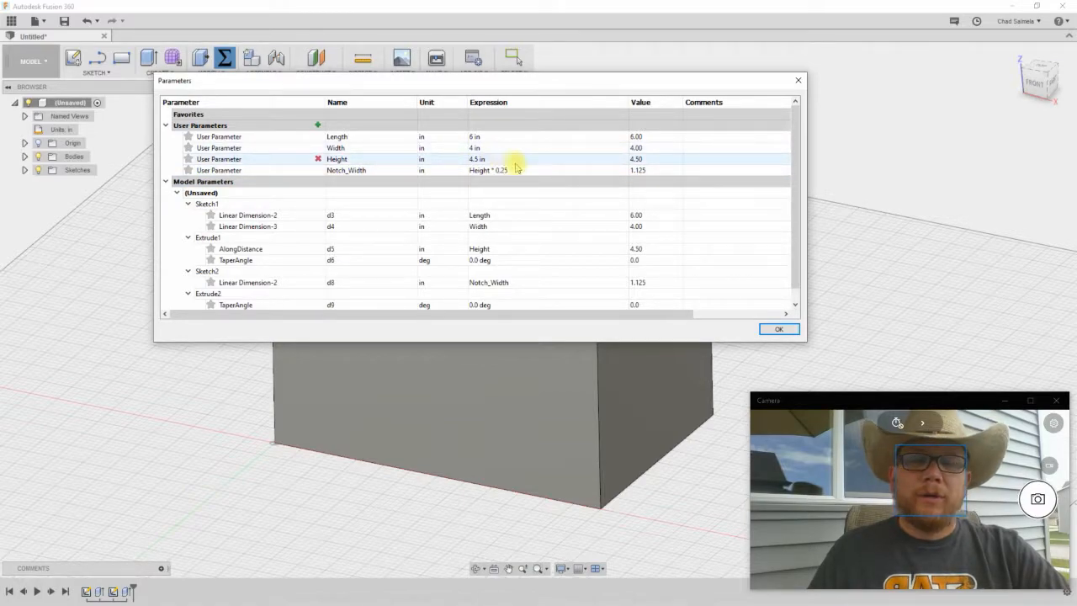
{"action": "left_click", "coordinate": [778, 330]}
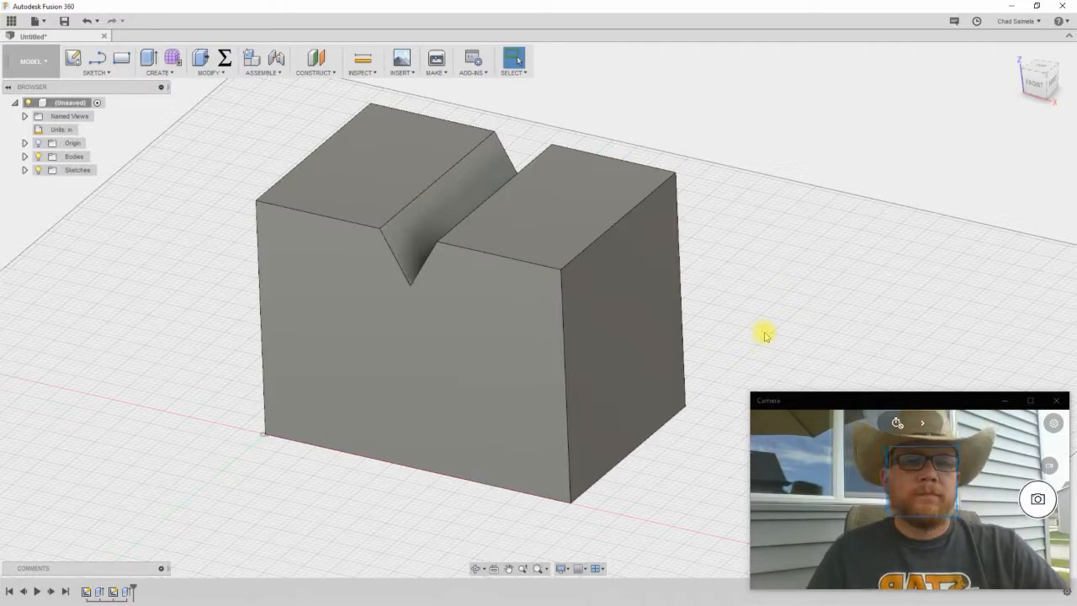
Step: Sketch a closed triangle on the box's front face, with a vertical side outside the left edge and its apex inside the face
{"action": "middle_click_drag", "start_coordinate": [766, 337], "coordinate": [498, 405], "text": "shift"}
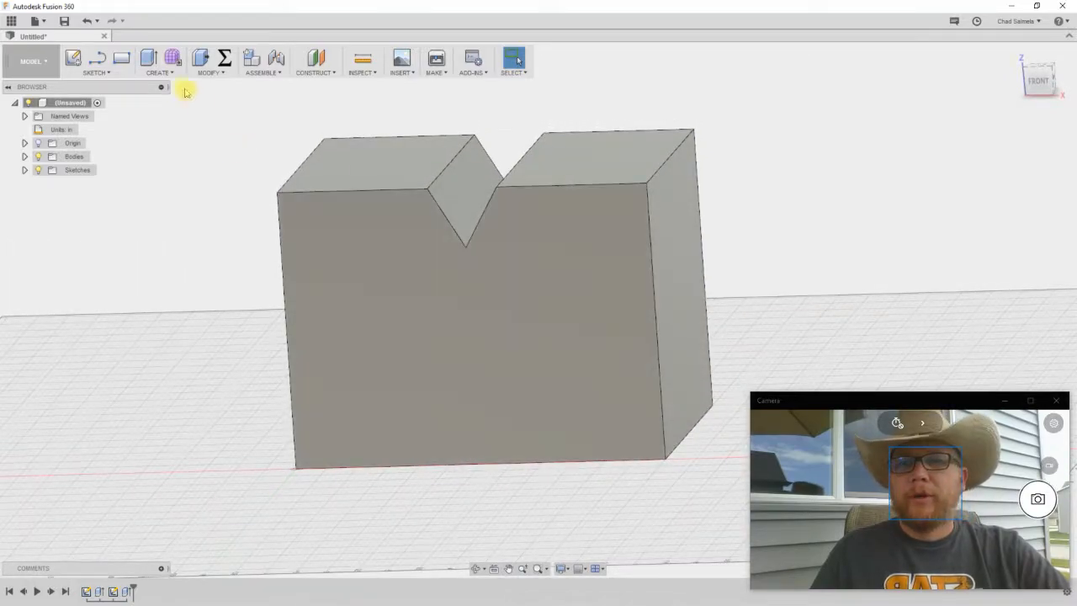
{"action": "left_click", "coordinate": [98, 65]}
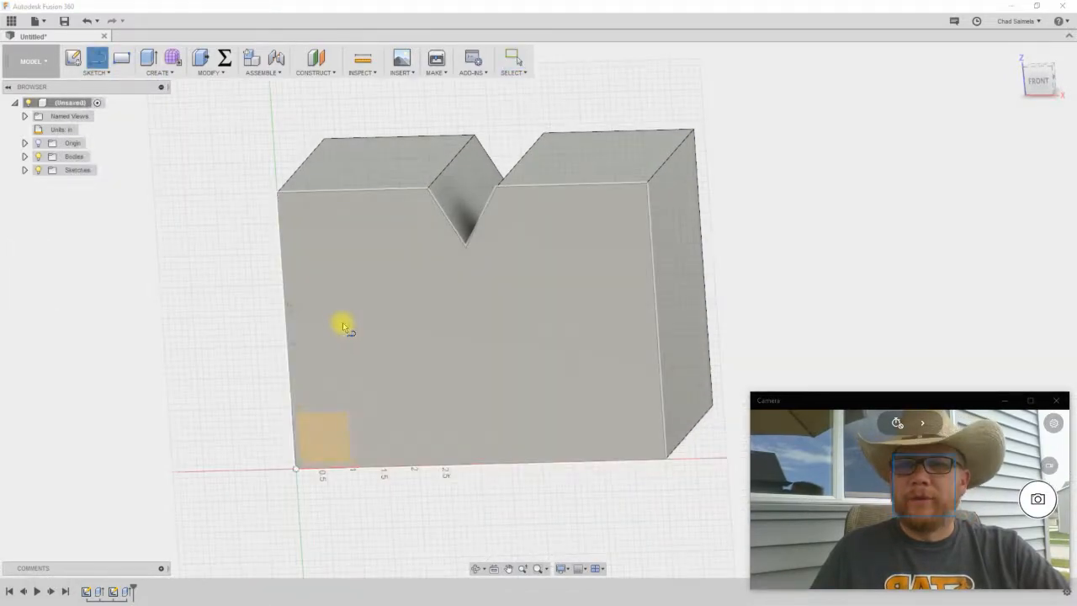
{"action": "left_click", "coordinate": [373, 348]}
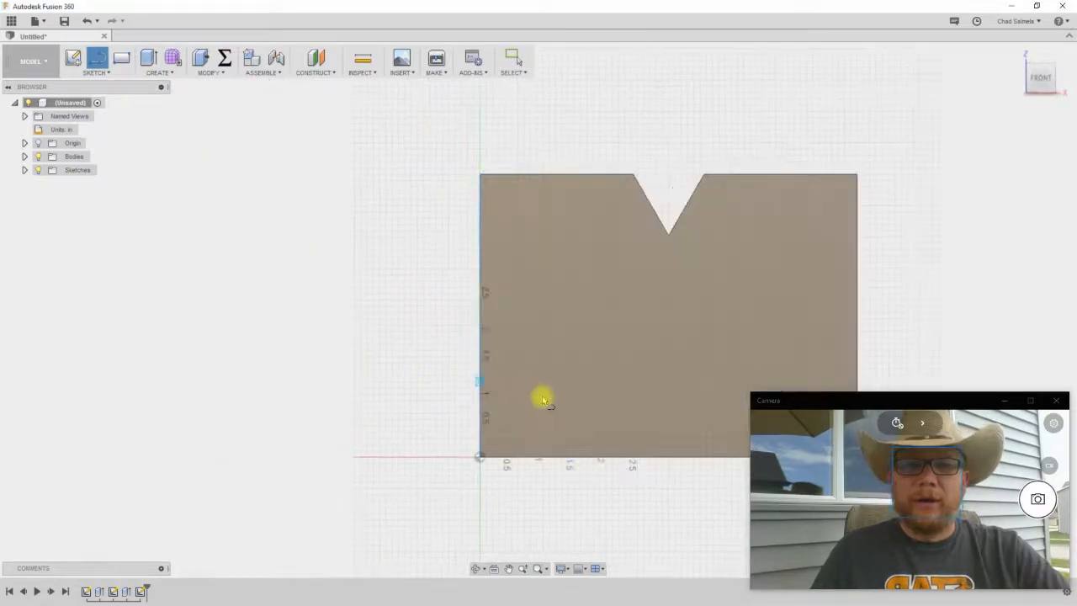
{"action": "left_click", "coordinate": [431, 234]}
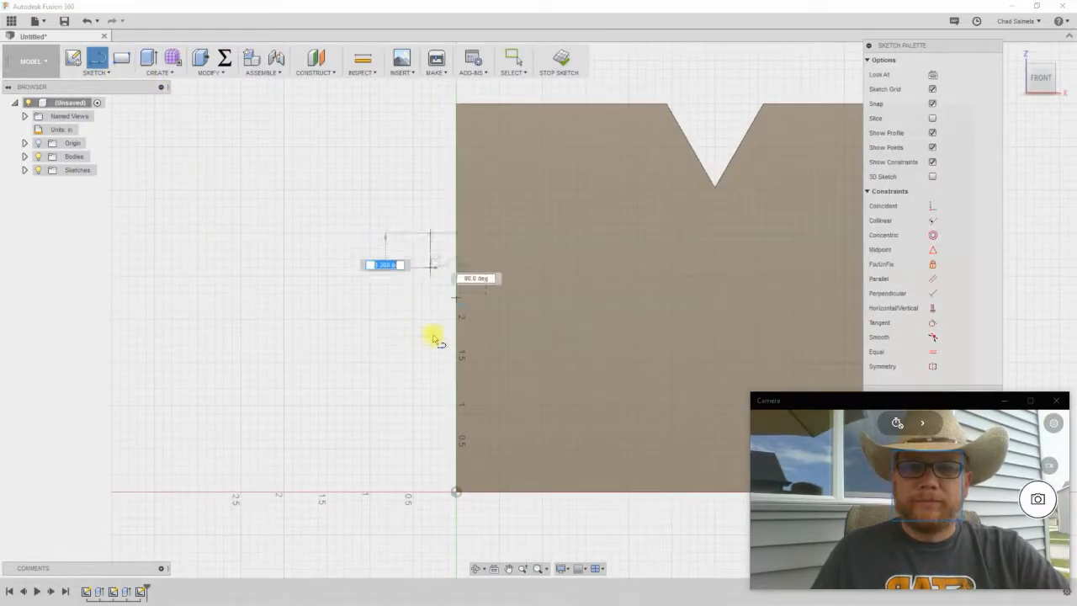
{"action": "left_click", "coordinate": [430, 352]}
{"action": "left_click", "coordinate": [547, 310]}
{"action": "left_click", "coordinate": [431, 233]}
{"action": "right_click", "coordinate": [404, 192]}
{"action": "left_click", "coordinate": [427, 209]}
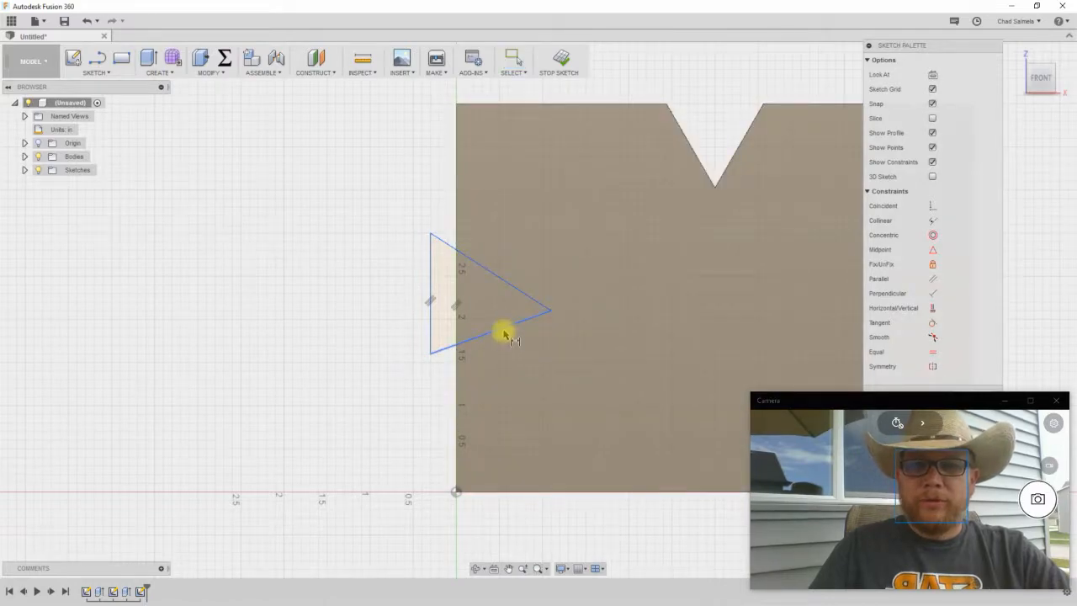
Step: Dimension the angle between the triangle's two slanted sides as 50 degrees
{"action": "left_click", "coordinate": [505, 334]}
{"action": "left_click", "coordinate": [504, 287]}
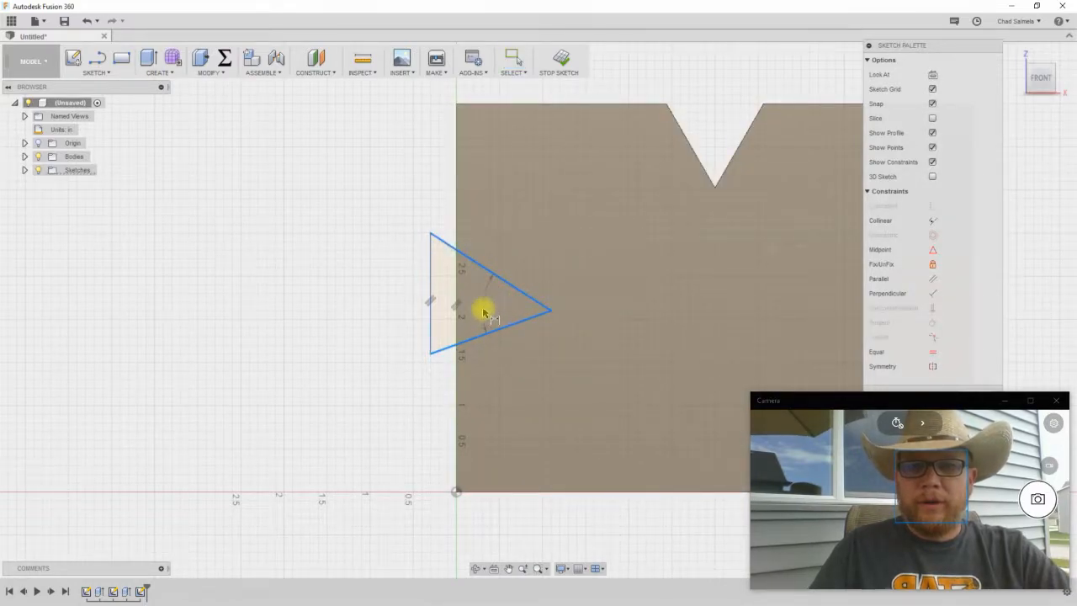
{"action": "left_click", "coordinate": [485, 305]}
{"action": "type", "text": "50"}
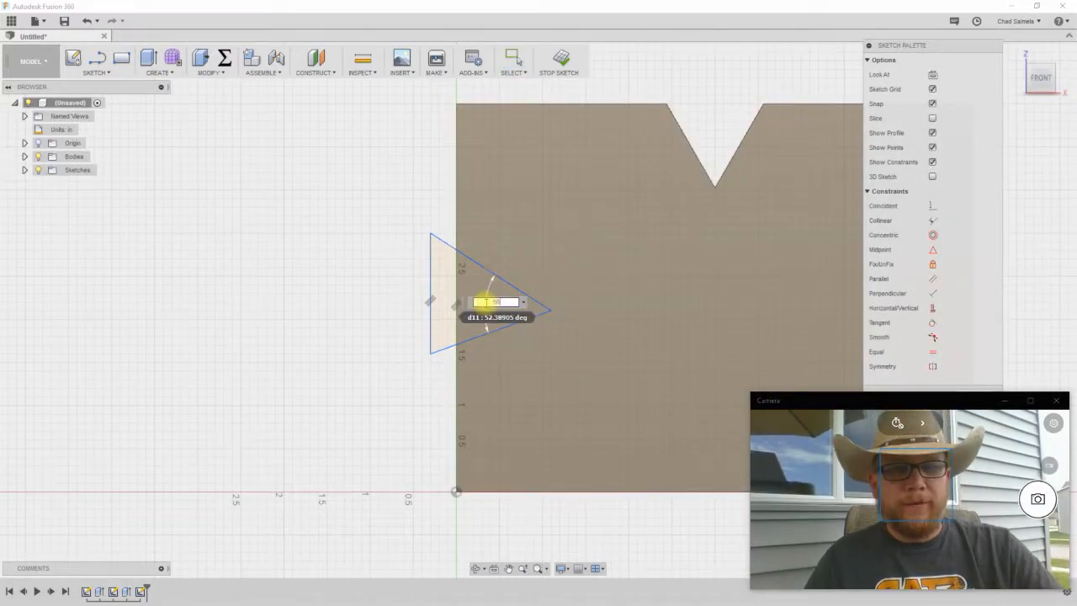
{"action": "key", "text": "Return"}
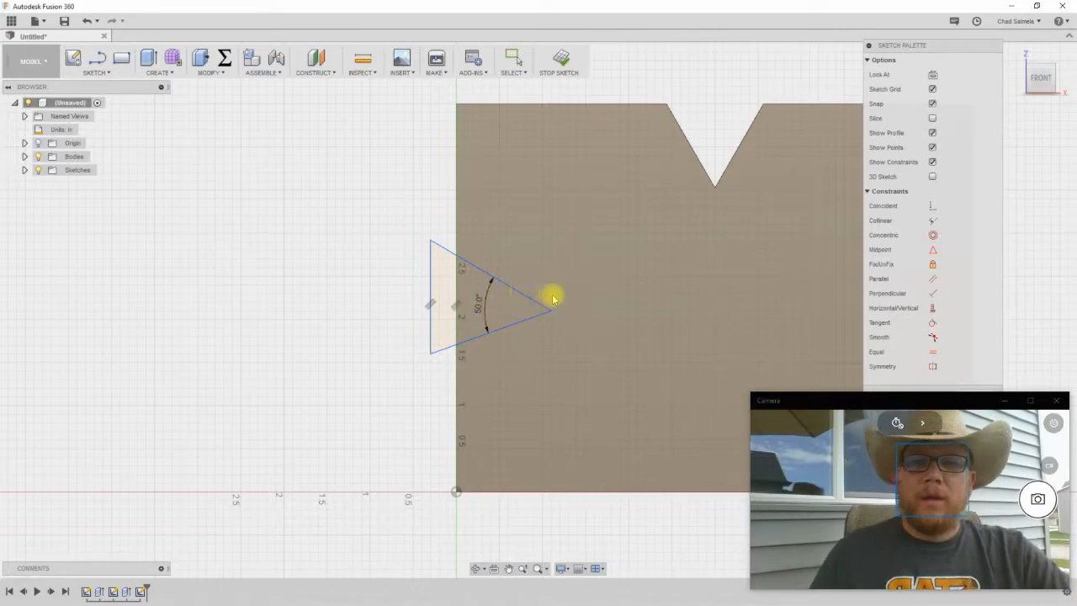
Step: Apply an Equal constraint to the triangle's two slanted sides
{"action": "left_click", "coordinate": [932, 352]}
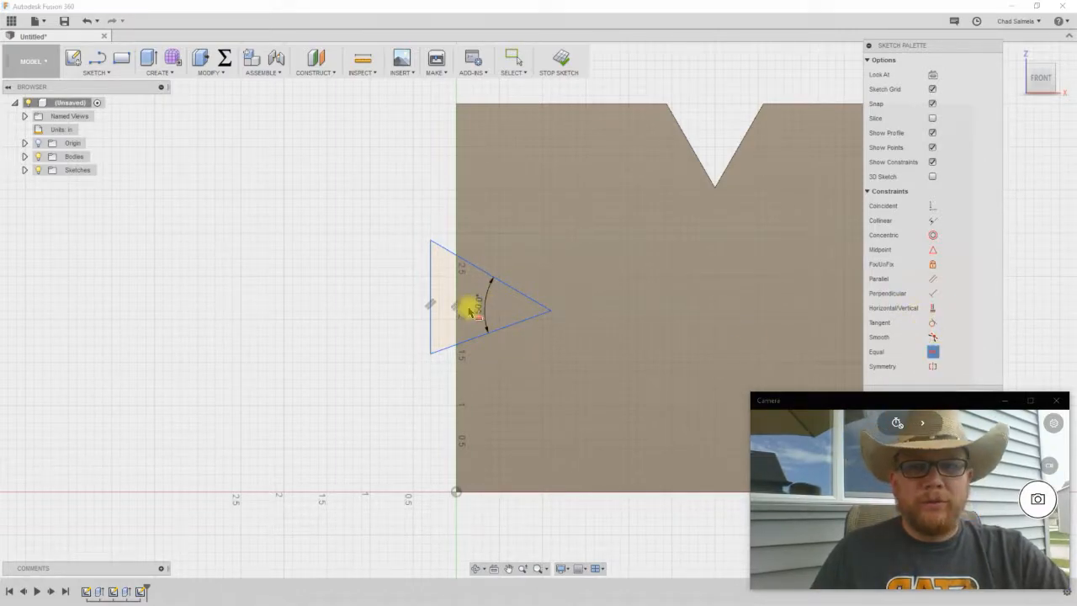
{"action": "left_click", "coordinate": [507, 330]}
{"action": "left_click", "coordinate": [514, 285]}
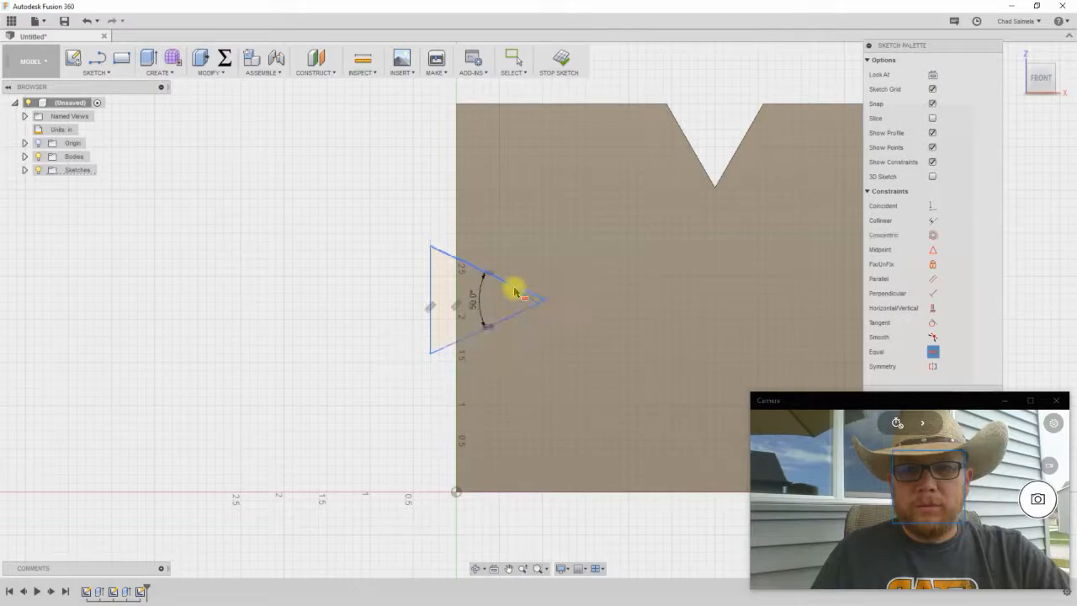
{"action": "right_click", "coordinate": [301, 258]}
{"action": "left_click", "coordinate": [347, 245]}
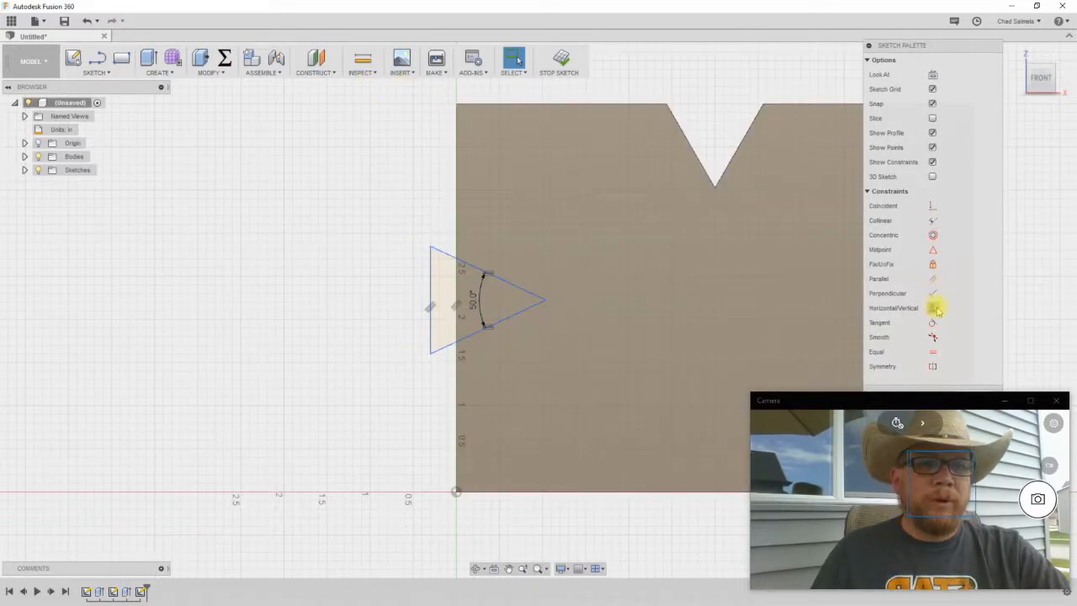
Step: Apply a Midpoint constraint between the triangle's vertical side and the left edge of the box face
{"action": "left_click", "coordinate": [932, 250]}
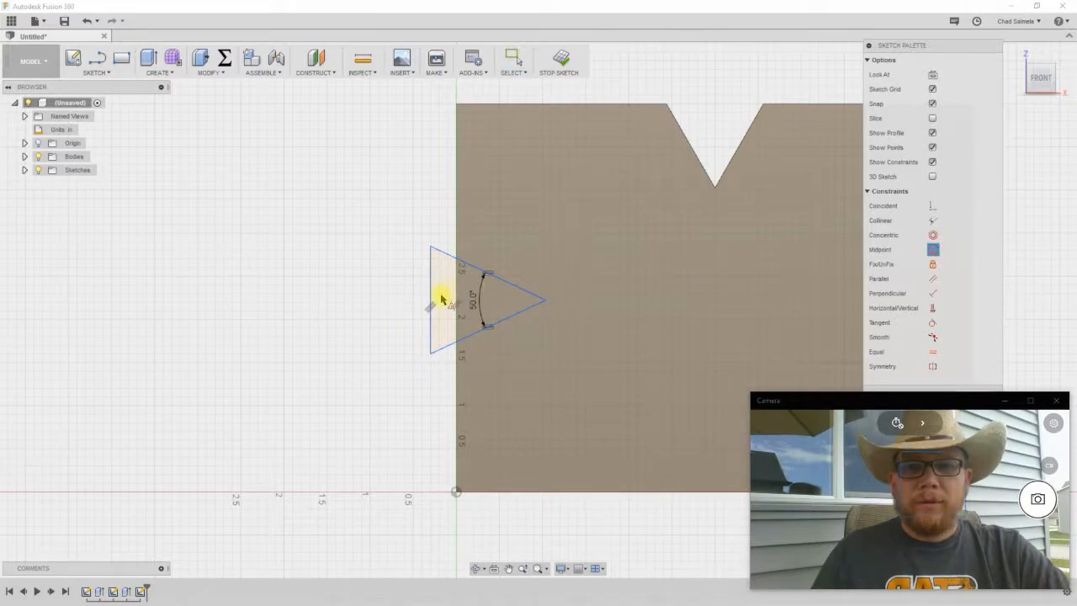
{"action": "left_click", "coordinate": [431, 304]}
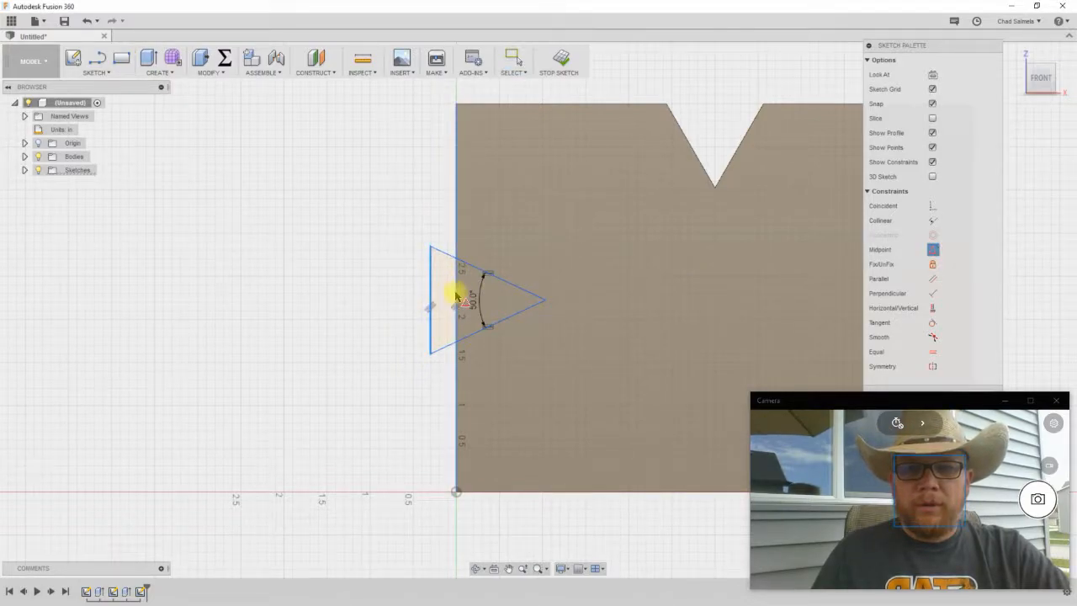
{"action": "left_click", "coordinate": [455, 291]}
{"action": "right_click", "coordinate": [366, 306]}
{"action": "left_click", "coordinate": [402, 301]}
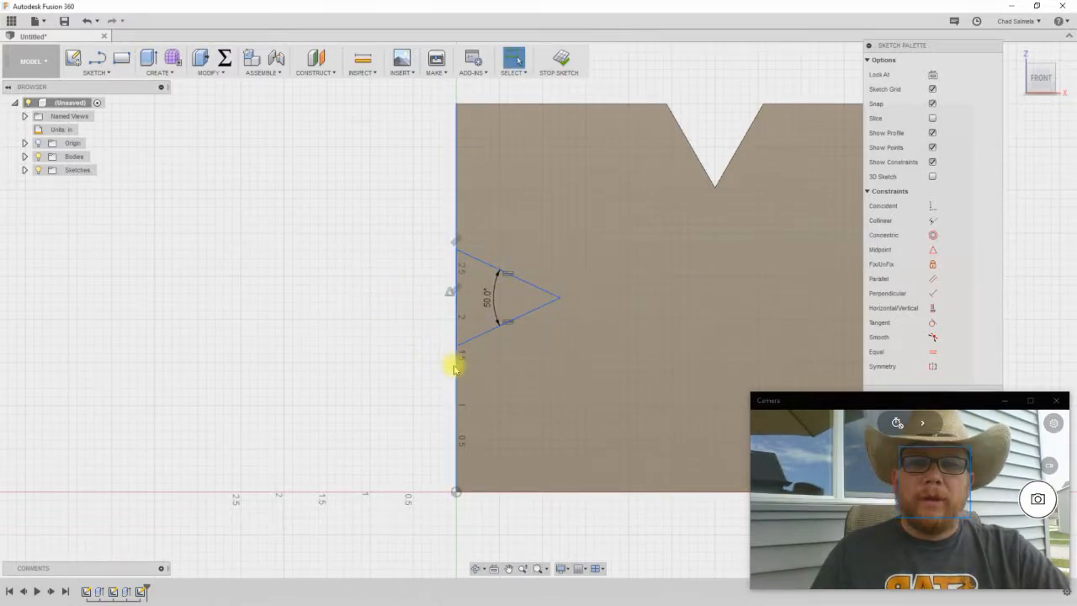
{"action": "double_click", "coordinate": [493, 332]}
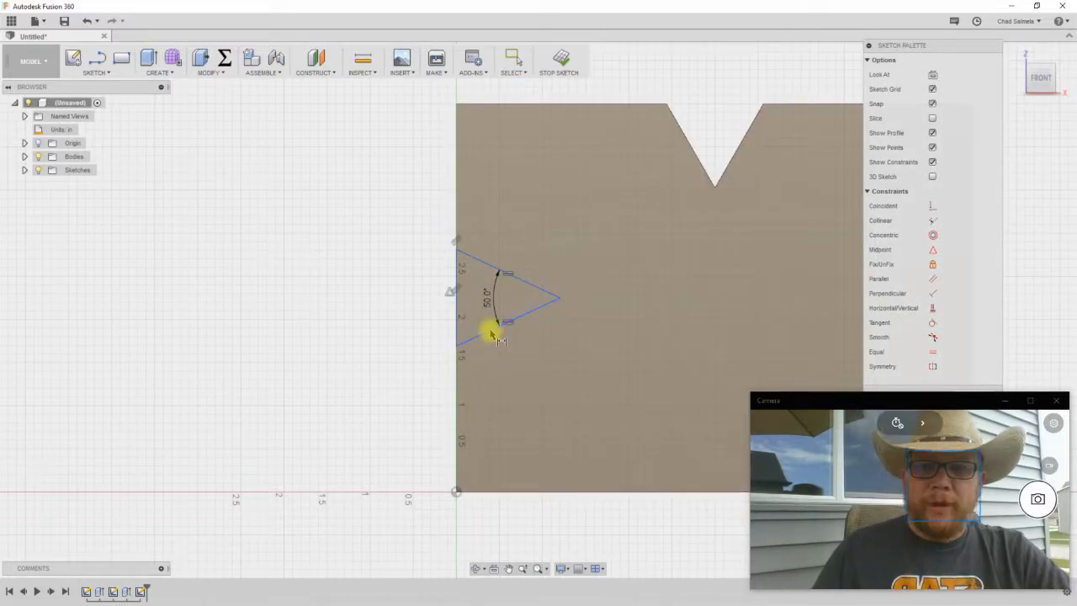
{"action": "left_click", "coordinate": [491, 334]}
{"action": "key", "text": "Escape"}
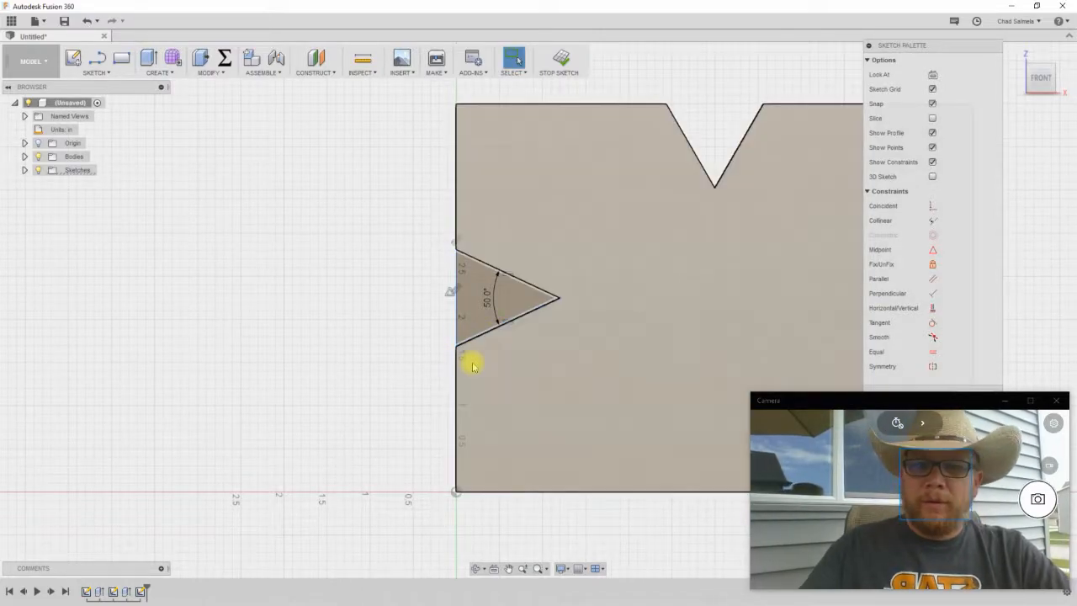
Step: Dimension the triangle's vertical side with the user parameter Notch_Width
{"action": "key", "text": "d"}
{"action": "left_click", "coordinate": [456, 308]}
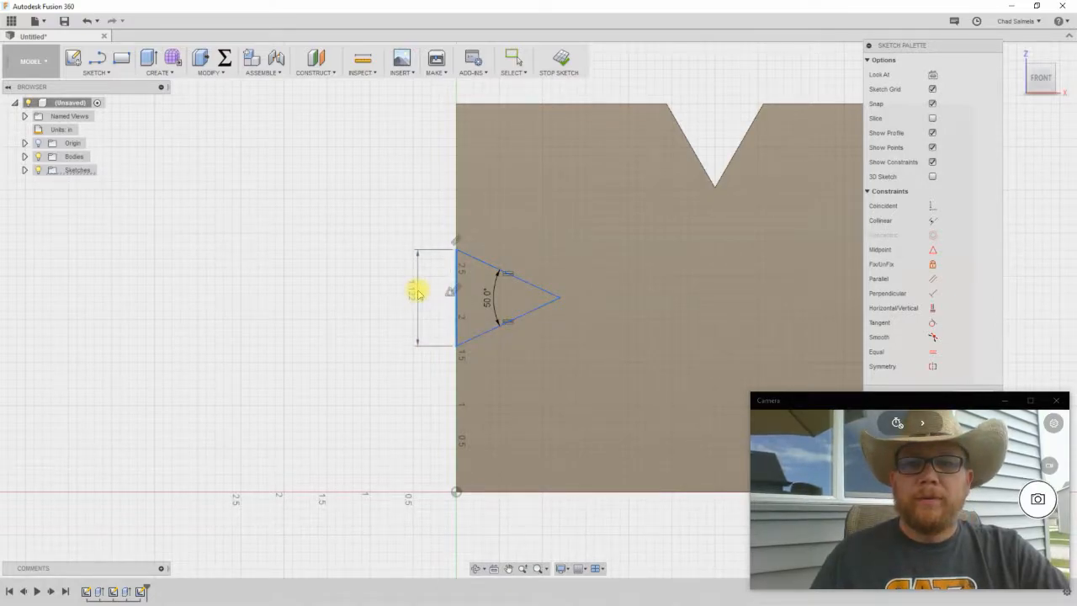
{"action": "left_click", "coordinate": [417, 293]}
{"action": "type", "text": "Notch_Width"}
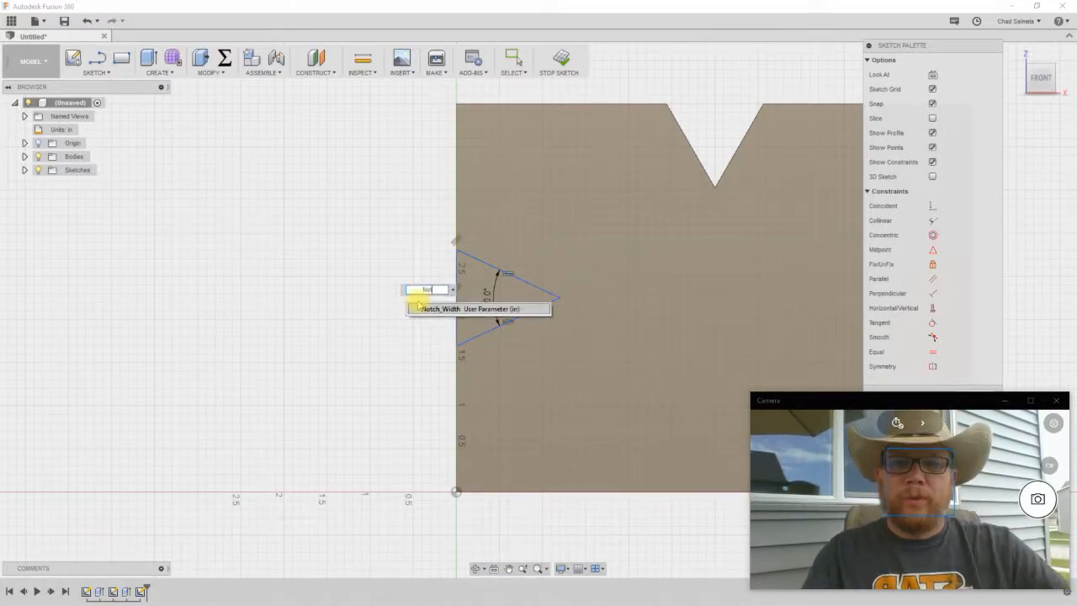
{"action": "left_click", "coordinate": [439, 314]}
{"action": "key", "text": "Return"}
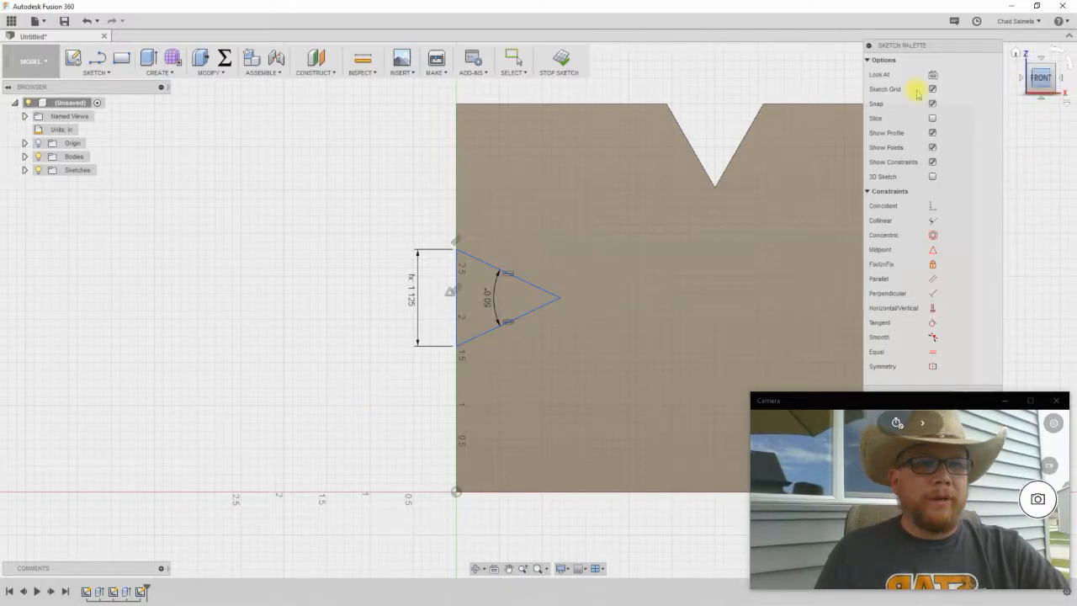
Step: Finish the sketch and extrude the side triangle as a cut through the box with the extent set to All
{"action": "left_click", "coordinate": [560, 58]}
{"action": "mouse_move", "coordinate": [637, 177]}
{"action": "middle_mouse_down", "text": "shift"}
{"action": "mouse_move", "coordinate": [666, 250]}
{"action": "mouse_move", "coordinate": [485, 339]}
{"action": "middle_mouse_up", "text": "shift"}
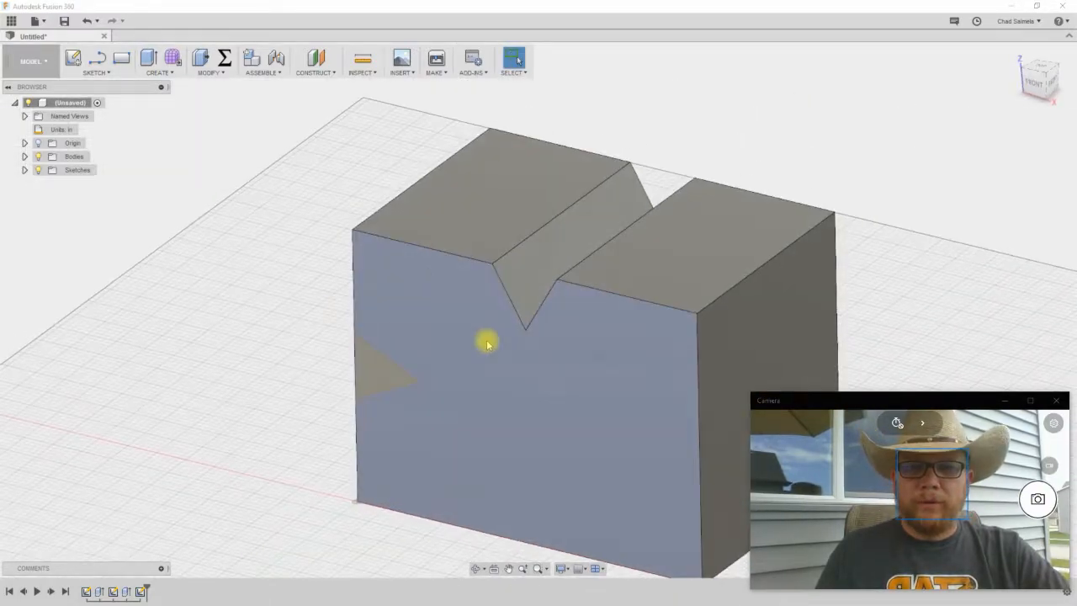
{"action": "key", "text": "e"}
{"action": "left_click", "coordinate": [371, 374]}
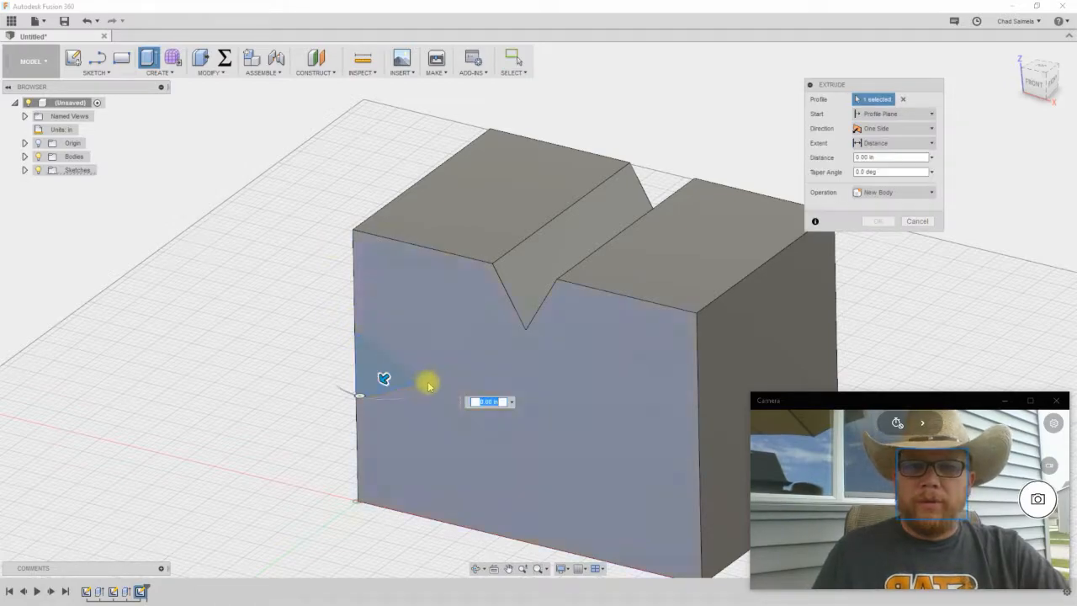
{"action": "left_click_drag", "start_coordinate": [383, 370], "coordinate": [479, 334]}
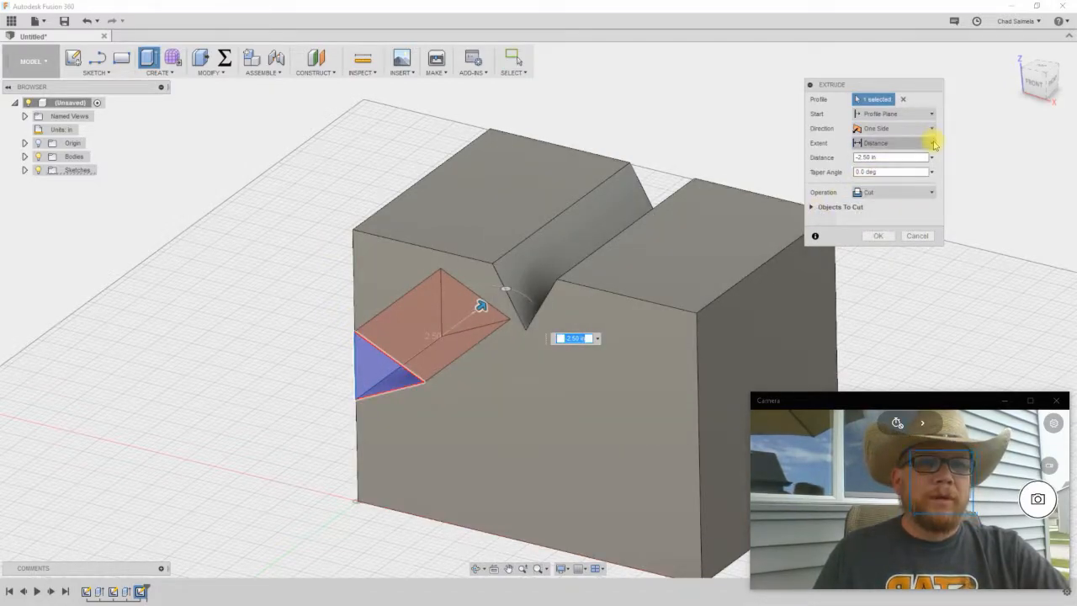
{"action": "left_click", "coordinate": [933, 144]}
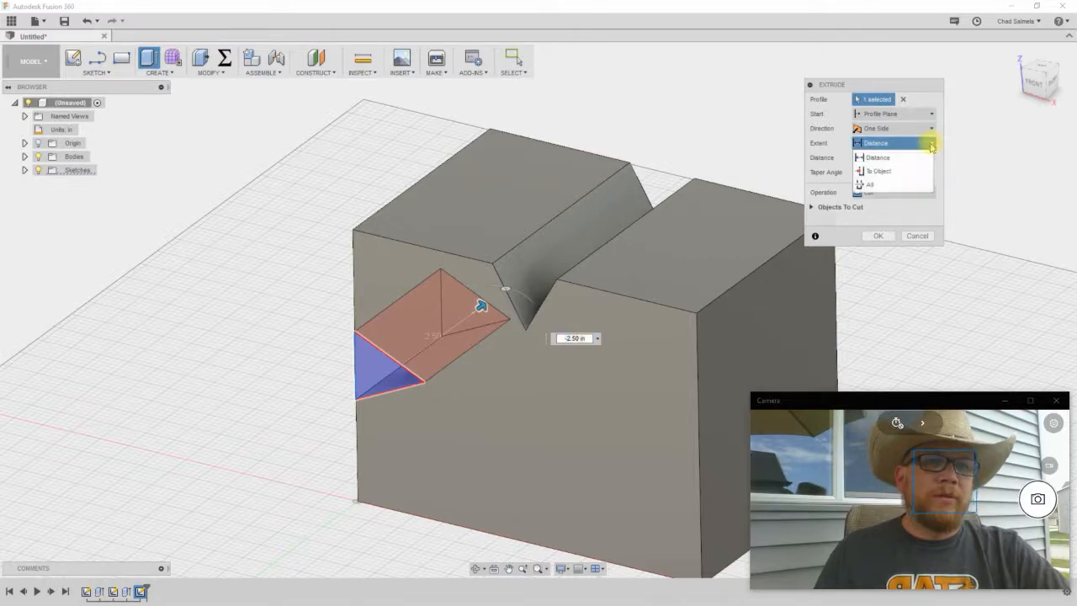
{"action": "left_click", "coordinate": [873, 185]}
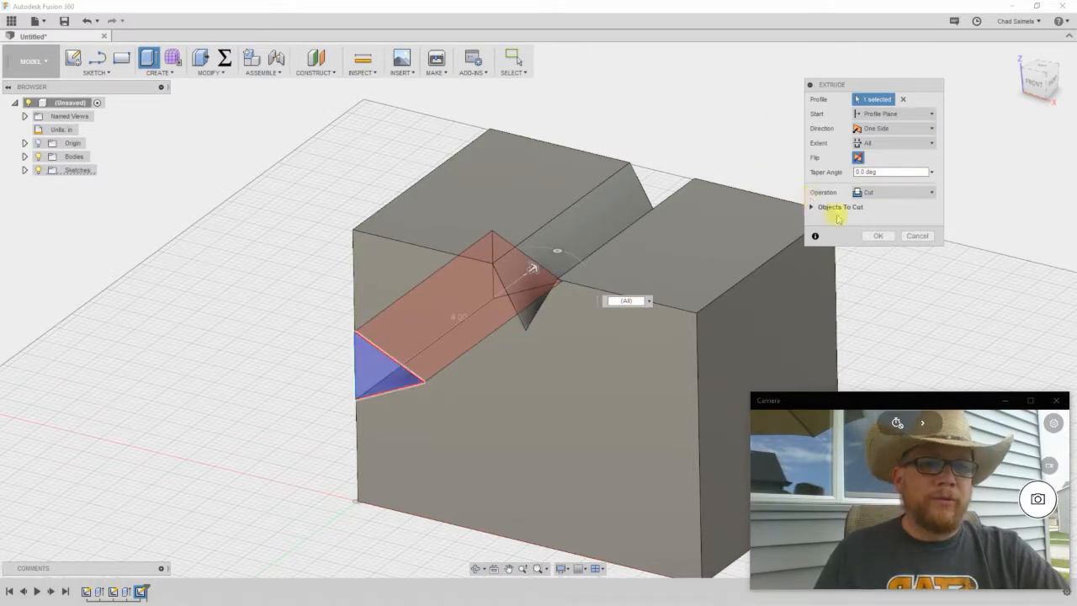
{"action": "left_click", "coordinate": [878, 235]}
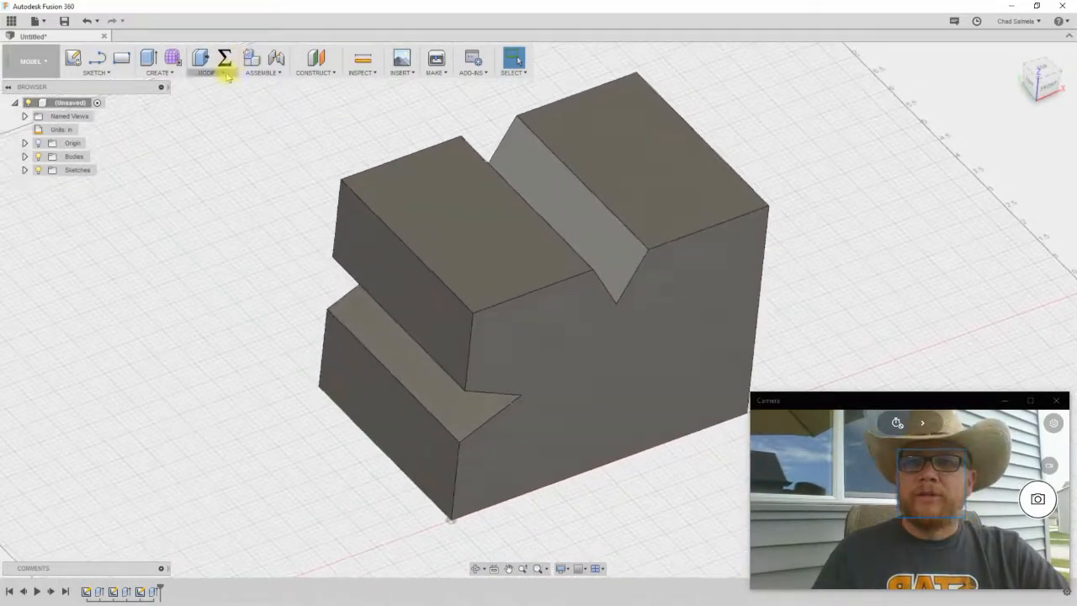
Step: Set the expression of the Width user parameter to 6 in and accept the parameter changes
{"action": "left_click", "coordinate": [224, 64]}
{"action": "left_click_drag", "start_coordinate": [404, 85], "coordinate": [670, 34]}
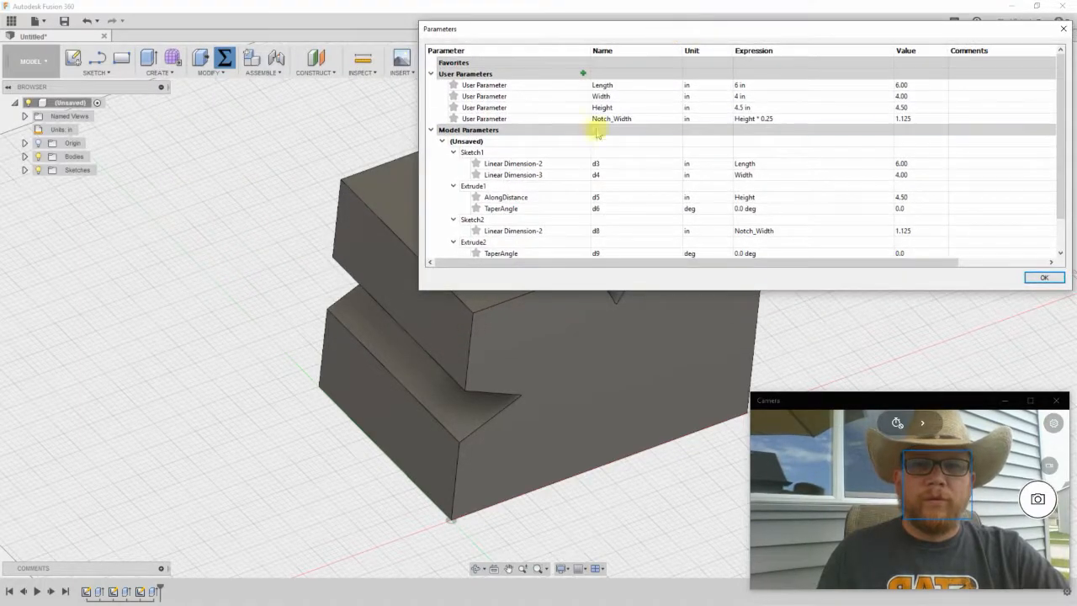
{"action": "left_click", "coordinate": [751, 97]}
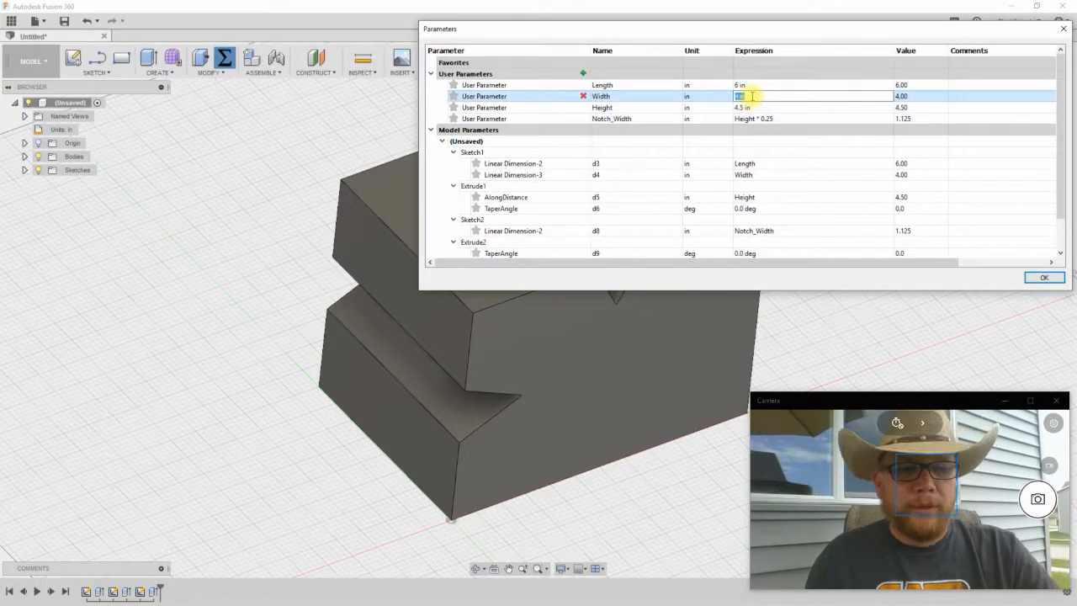
{"action": "key", "text": "Return"}
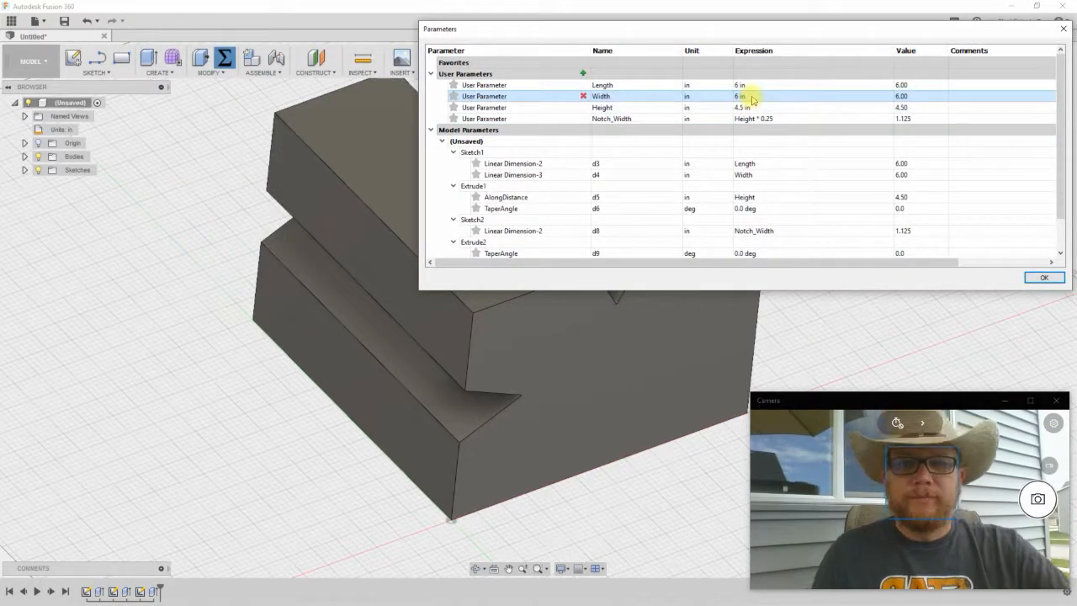
{"action": "left_click", "coordinate": [1043, 278]}
Step: Add a user parameter named Notch_Angle with the unit deg and the expression 40
{"action": "middle_click_drag", "start_coordinate": [640, 413], "coordinate": [421, 219], "text": "shift"}
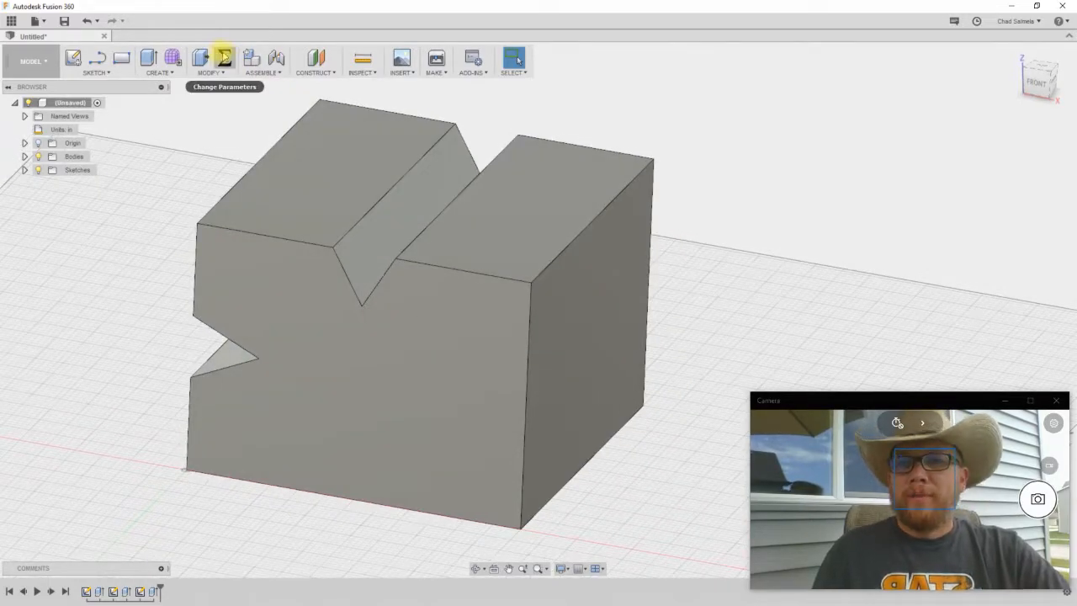
{"action": "left_click", "coordinate": [225, 57]}
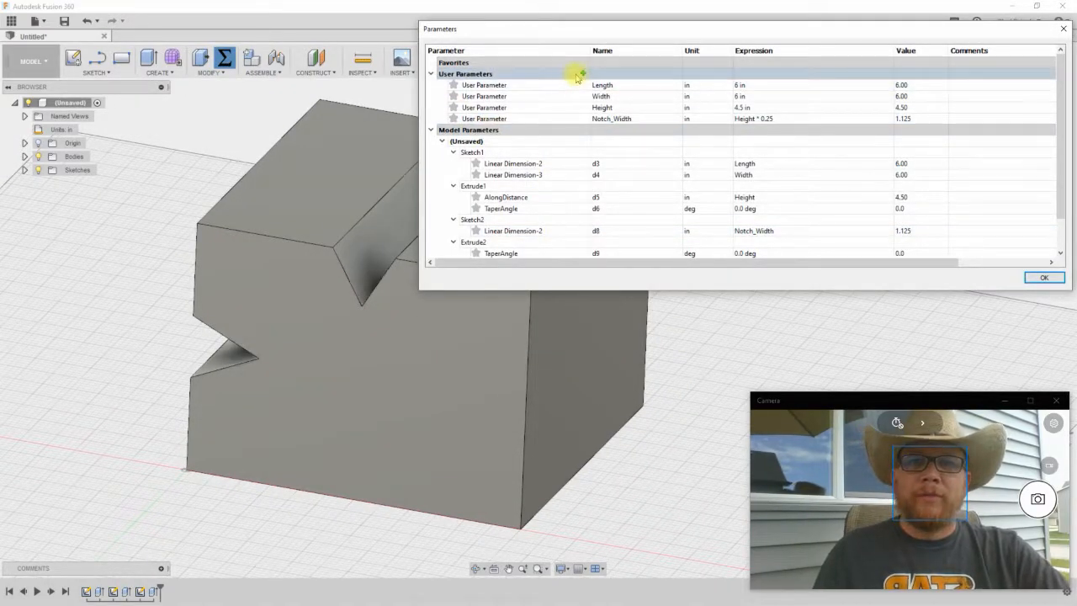
{"action": "left_click", "coordinate": [583, 74]}
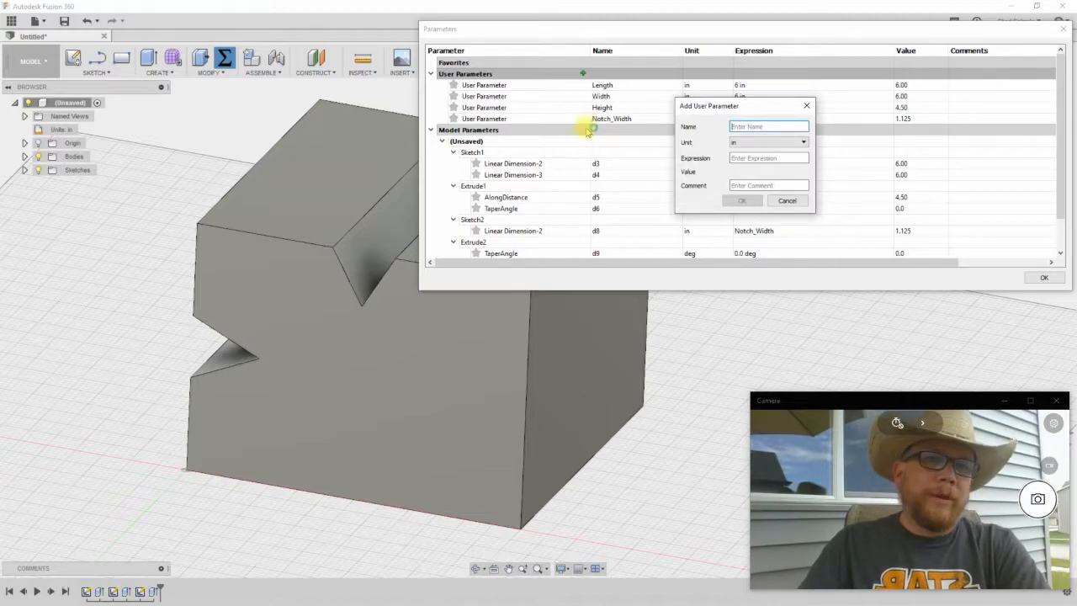
{"action": "type", "text": "Notch_Angle"}
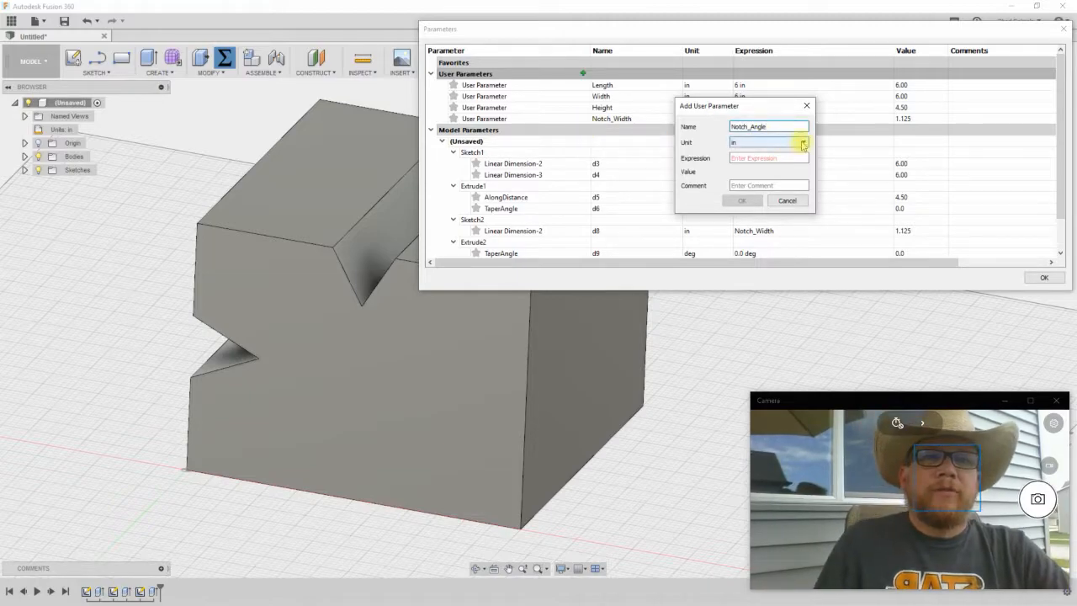
{"action": "left_click", "coordinate": [803, 143]}
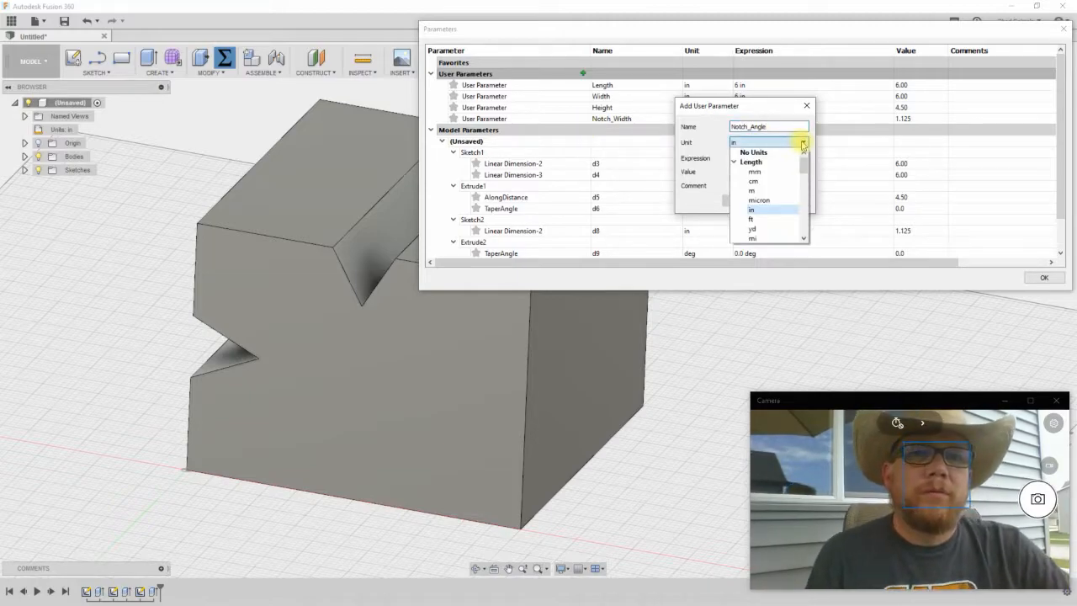
{"action": "left_click", "coordinate": [737, 163]}
{"action": "left_click", "coordinate": [743, 172]}
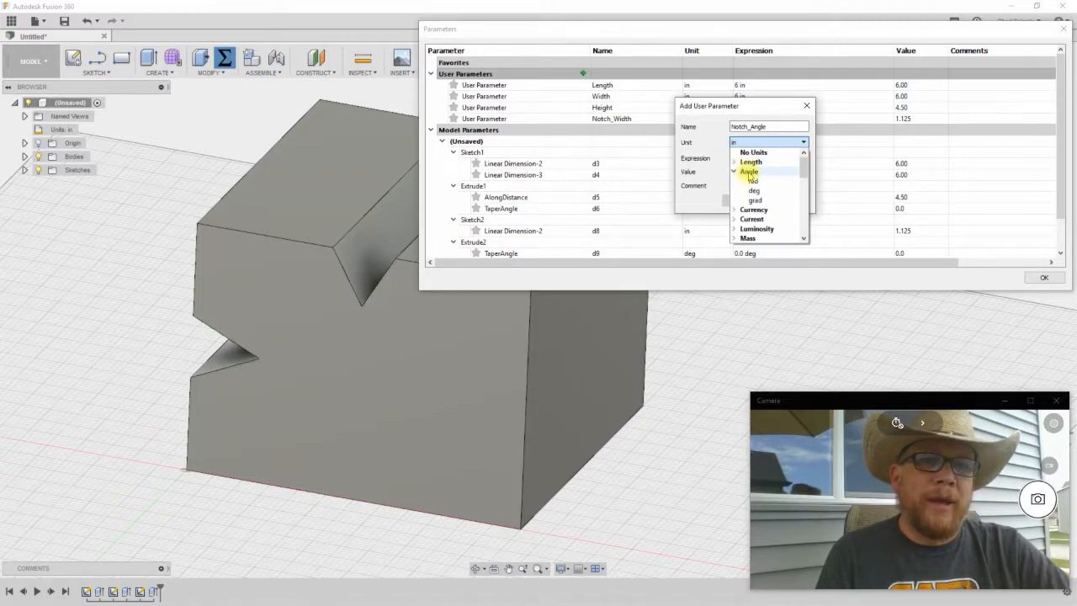
{"action": "left_click", "coordinate": [754, 191]}
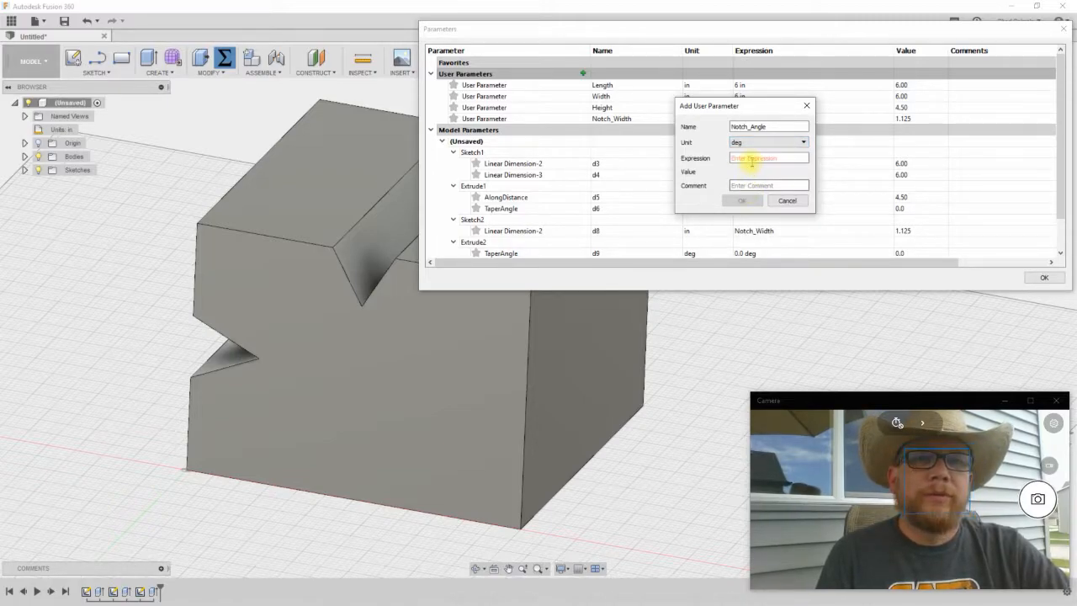
{"action": "left_click", "coordinate": [748, 158]}
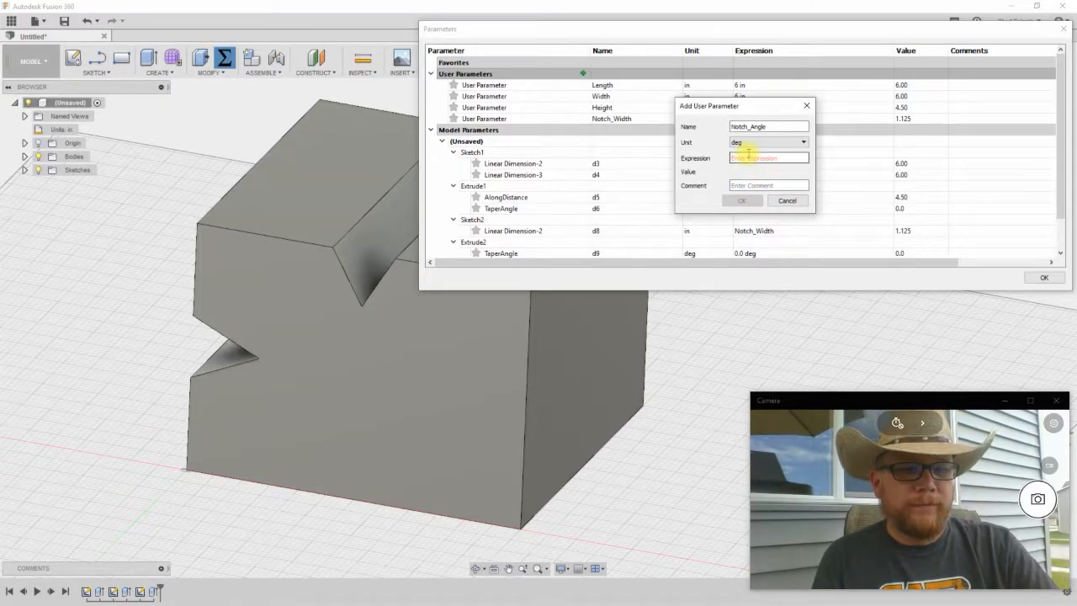
{"action": "type", "text": "40"}
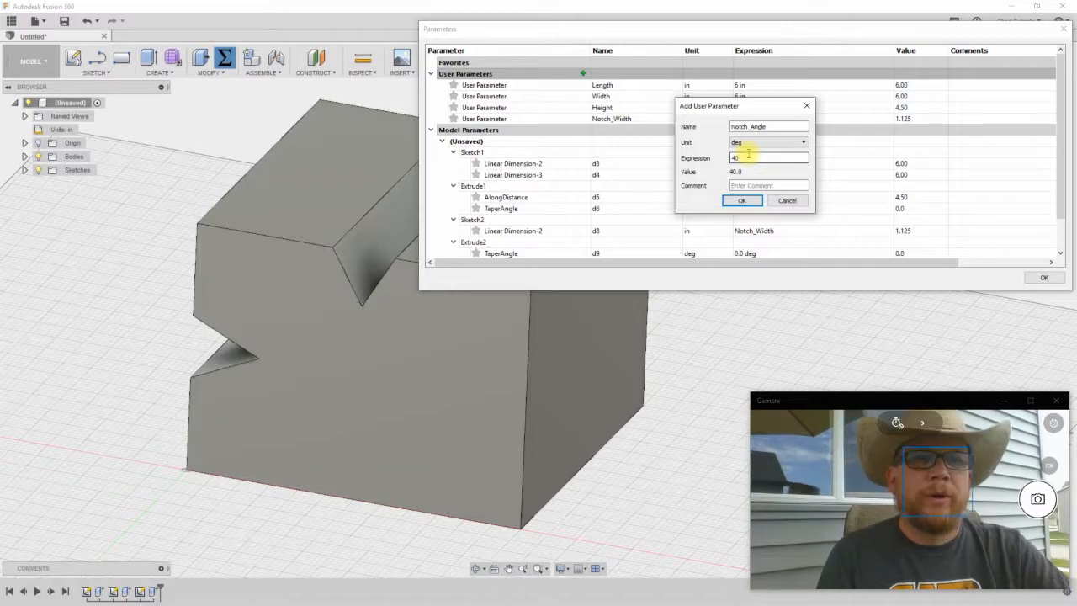
{"action": "left_click", "coordinate": [743, 204]}
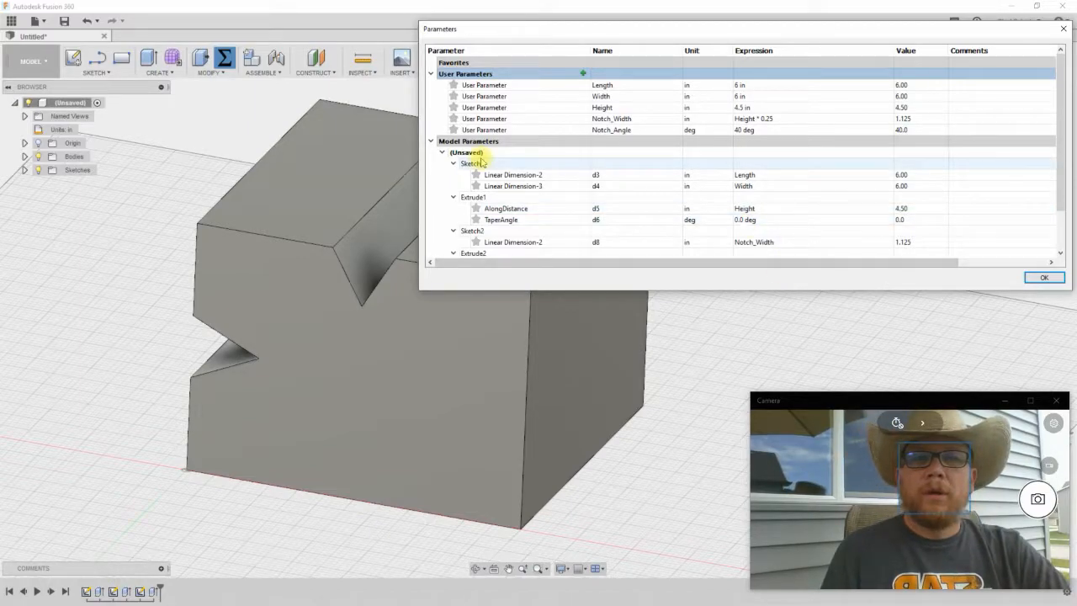
Step: Set the expression of Sketch3's angular dimension to the user parameter Notch_Angle and accept the parameter changes
{"action": "scroll", "coordinate": [461, 211], "scroll_direction": "down", "scroll_amount": 2}
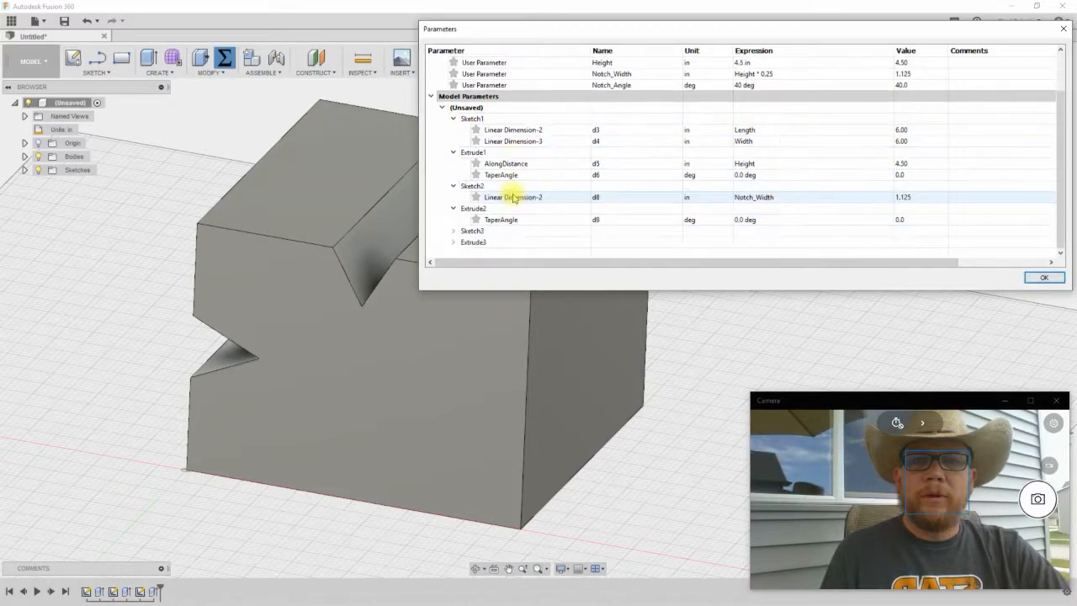
{"action": "left_click", "coordinate": [453, 232]}
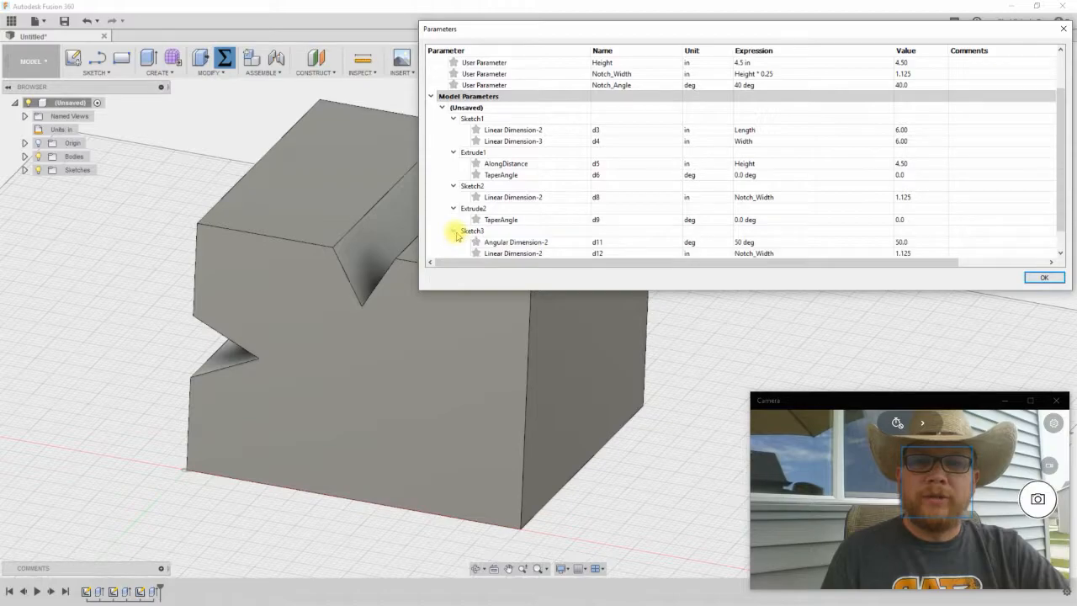
{"action": "scroll", "coordinate": [656, 225], "scroll_direction": "down", "scroll_amount": 1}
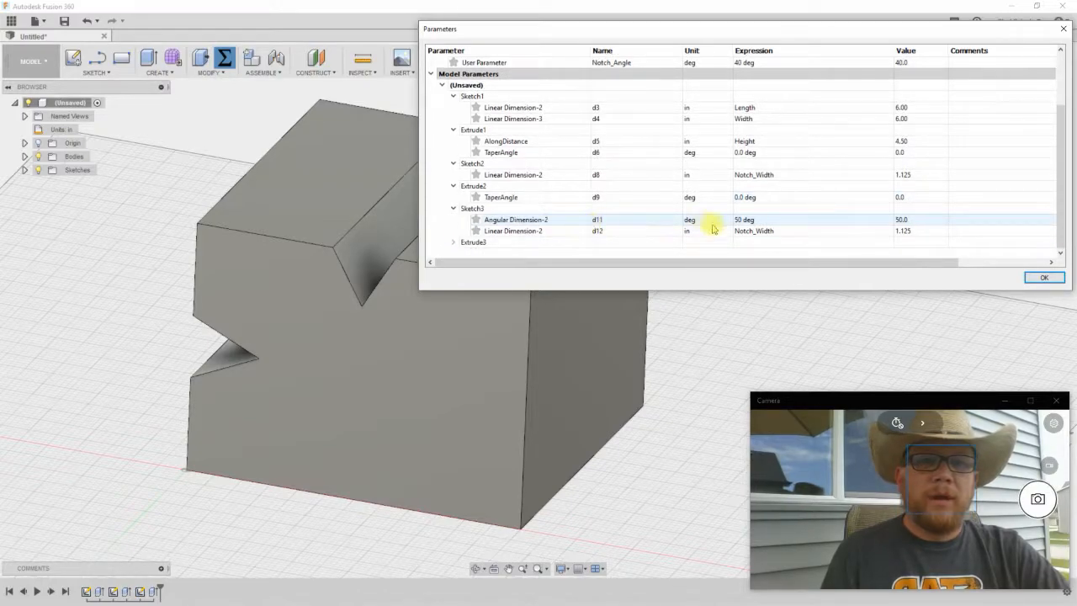
{"action": "left_click", "coordinate": [771, 218]}
{"action": "type", "text": "Notch"}
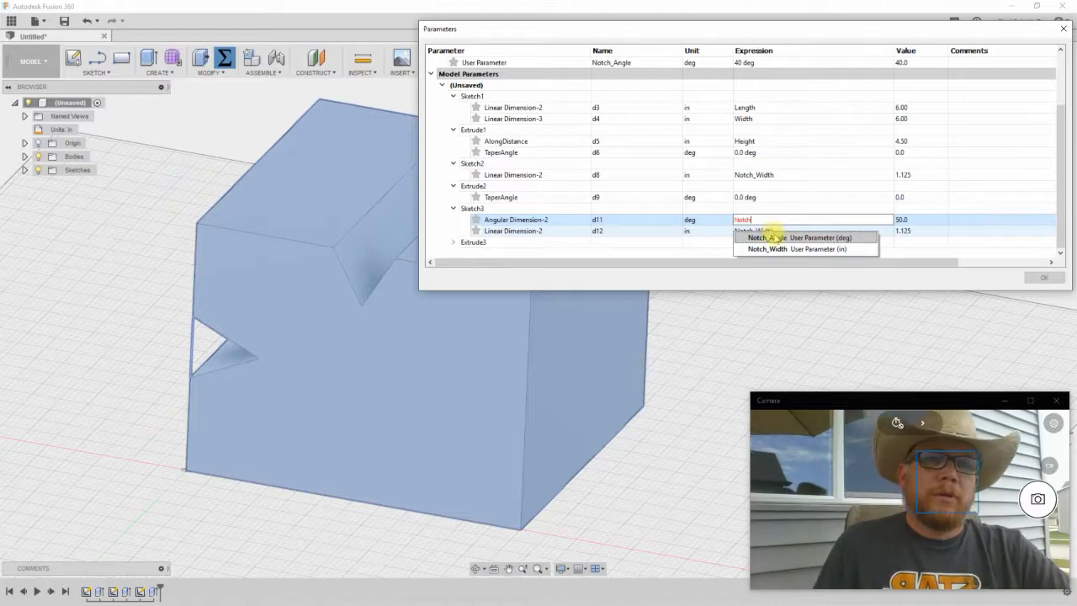
{"action": "left_click", "coordinate": [771, 238]}
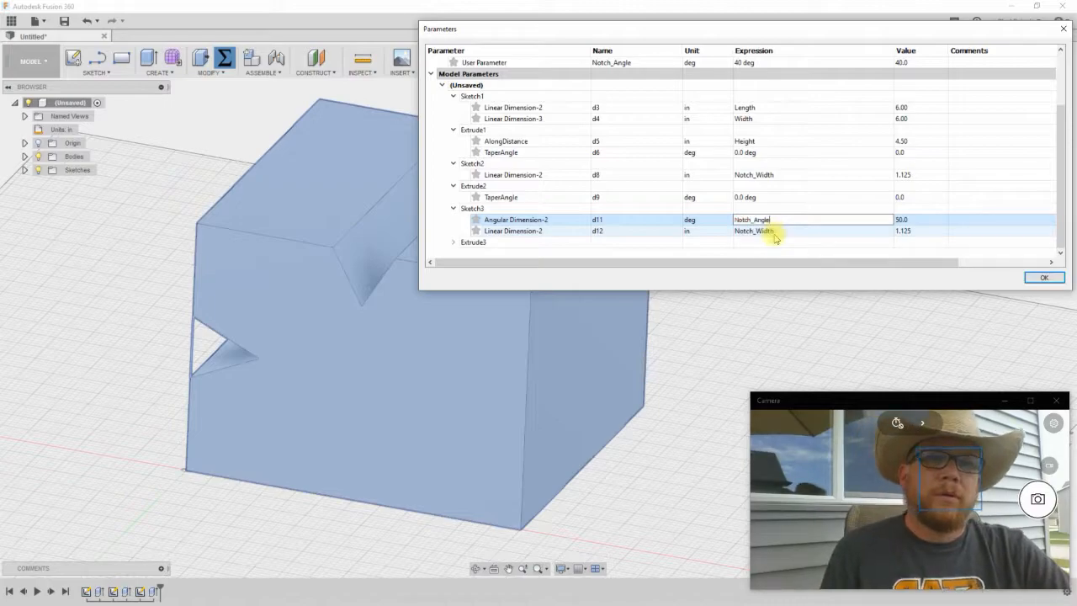
{"action": "key", "text": "Return"}
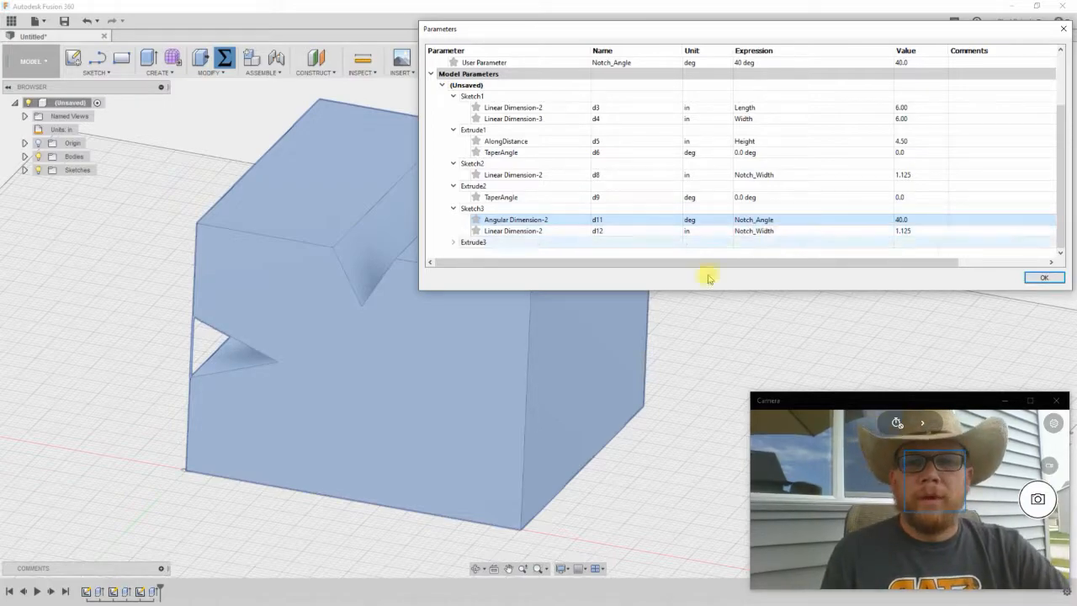
{"action": "left_click", "coordinate": [1043, 278]}
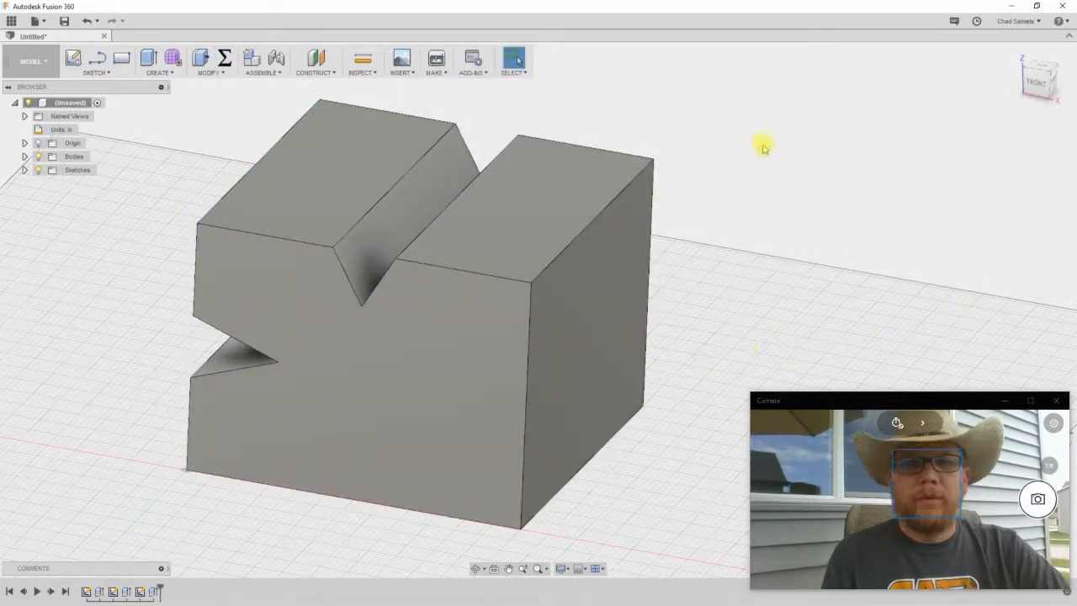
Step: Try 35 deg and 60 deg as the expression of the Notch_Angle user parameter
{"action": "left_click", "coordinate": [1039, 85]}
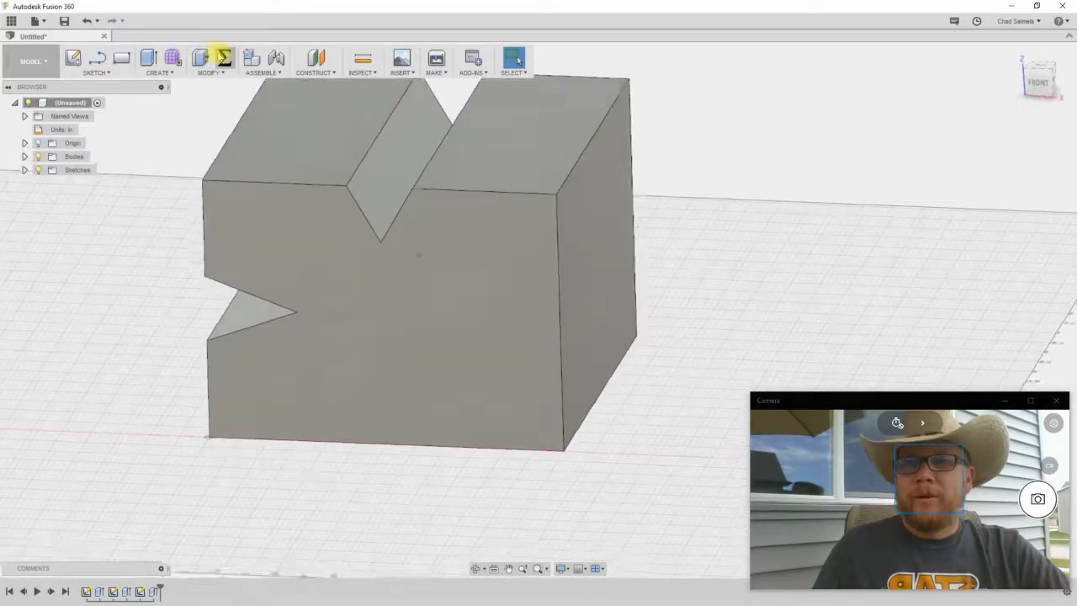
{"action": "left_click", "coordinate": [223, 57]}
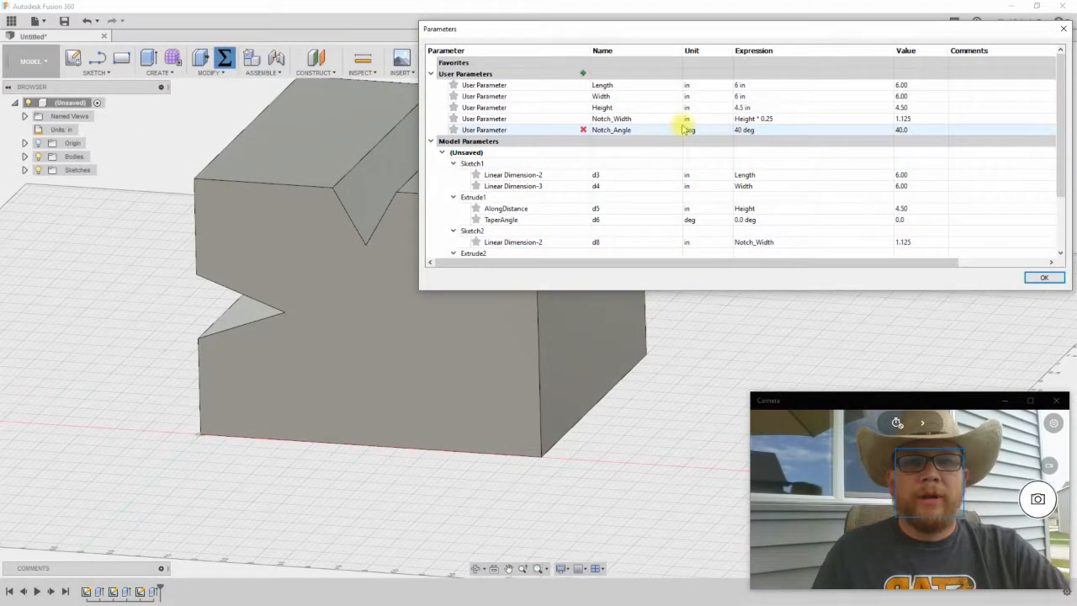
{"action": "left_click", "coordinate": [769, 130]}
{"action": "type", "text": "35"}
{"action": "key", "text": "Return"}
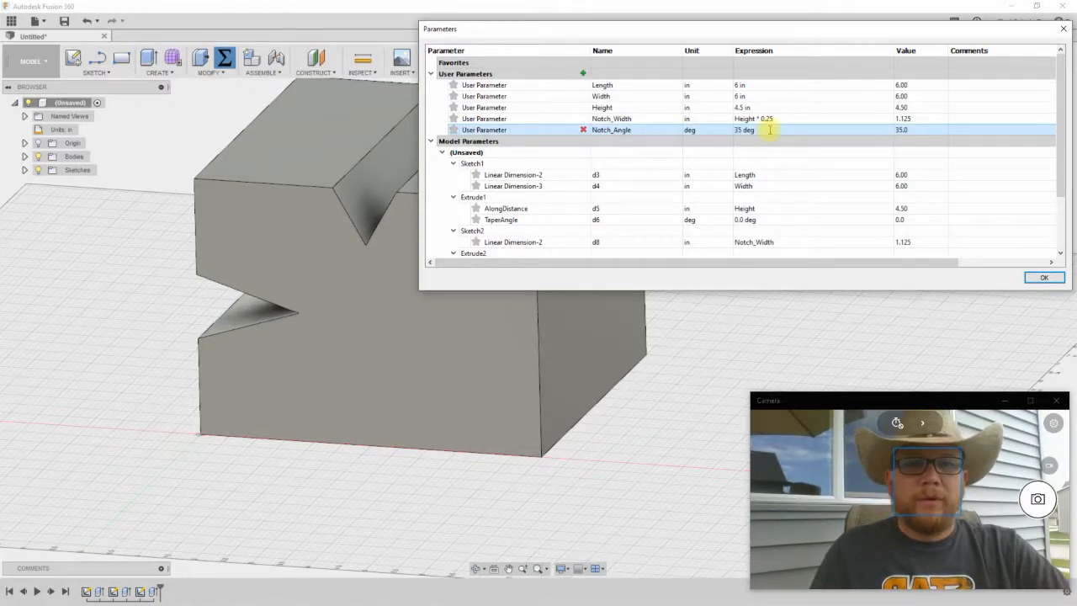
{"action": "left_click", "coordinate": [769, 129]}
{"action": "key", "text": "Return"}
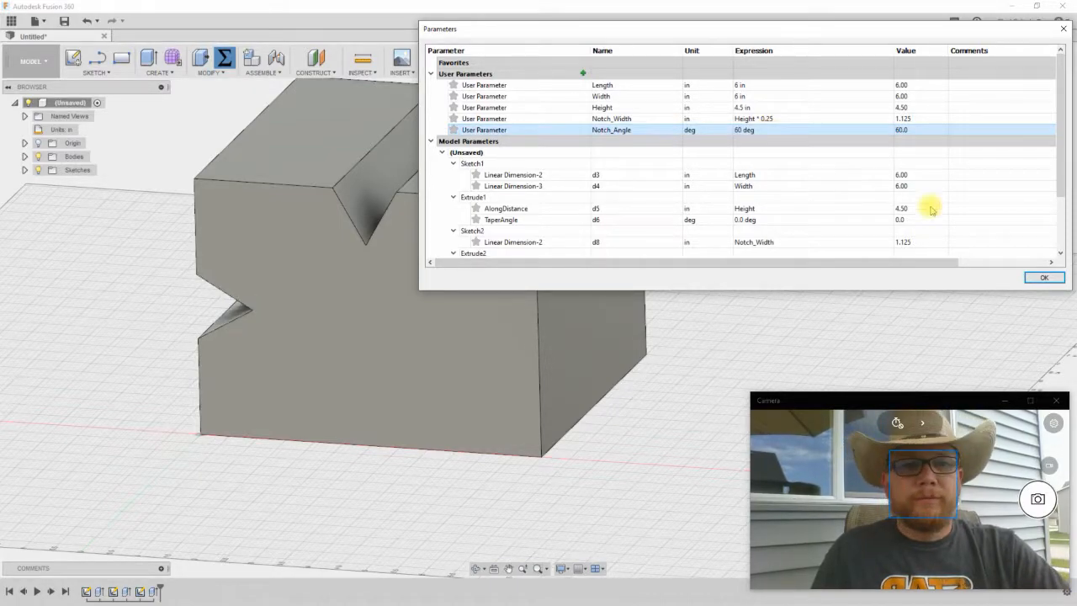
Step: Set the expression of the Notch_Angle user parameter to 80 deg, accept the changes and inspect the side notch
{"action": "left_click", "coordinate": [762, 131]}
{"action": "type", "text": "8"}
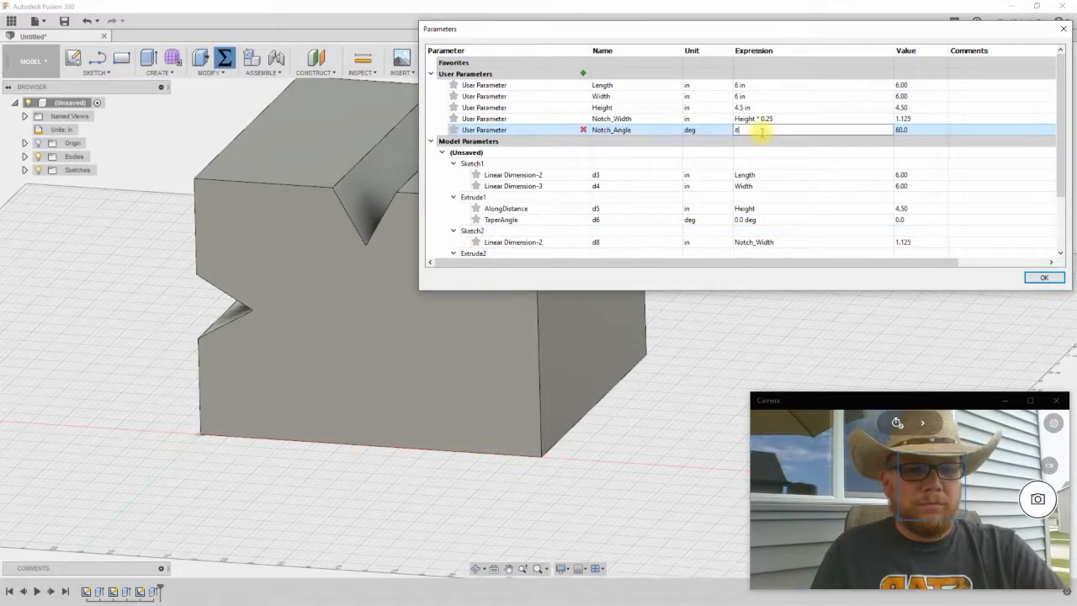
{"action": "type", "text": "0"}
{"action": "key", "text": "Return"}
{"action": "left_click", "coordinate": [1038, 278]}
{"action": "scroll", "coordinate": [463, 316], "scroll_direction": "down", "scroll_amount": 1}
{"action": "middle_click_drag", "start_coordinate": [462, 316], "coordinate": [331, 366], "text": "shift"}
{"action": "scroll", "coordinate": [303, 381], "scroll_direction": "up", "scroll_amount": 3}
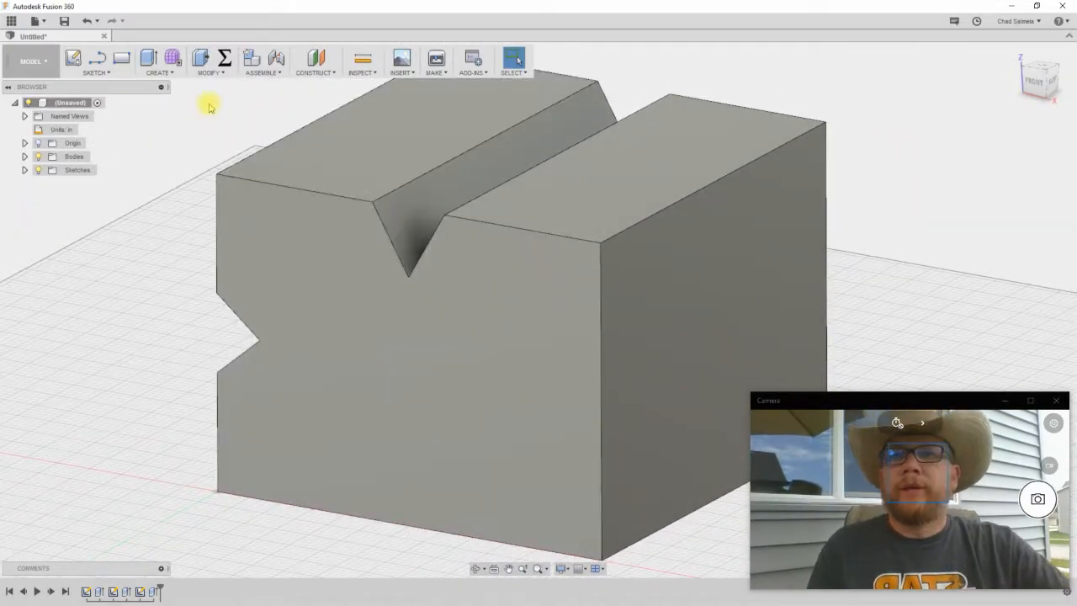
Step: Start adding another user parameter and examine the Length, Angle, Currency, Current and Luminosity units available for it
{"action": "left_click", "coordinate": [223, 58]}
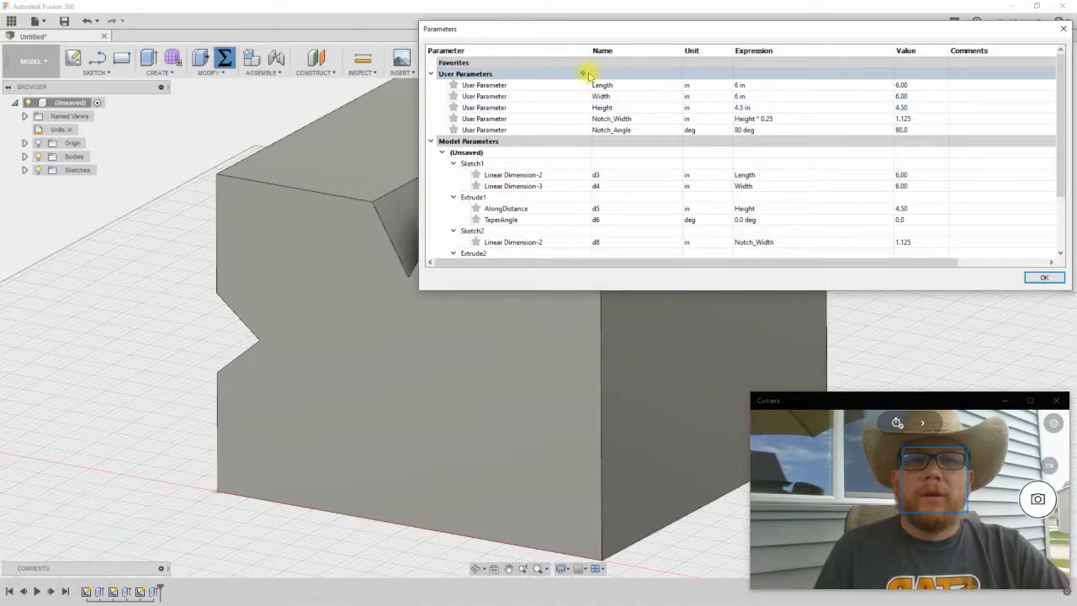
{"action": "left_click", "coordinate": [586, 74]}
{"action": "left_click", "coordinate": [803, 143]}
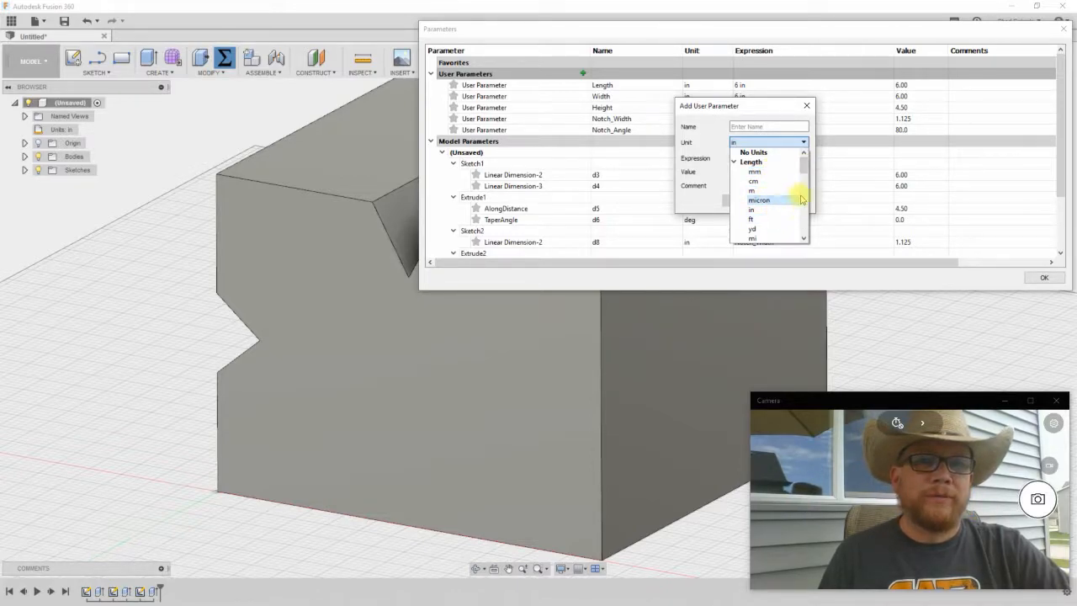
{"action": "mouse_move", "coordinate": [806, 171]}
{"action": "left_mouse_down"}
{"action": "mouse_move", "coordinate": [806, 180]}
{"action": "mouse_move", "coordinate": [806, 165]}
{"action": "left_mouse_up"}
{"action": "left_click", "coordinate": [752, 161]}
{"action": "left_click", "coordinate": [762, 172]}
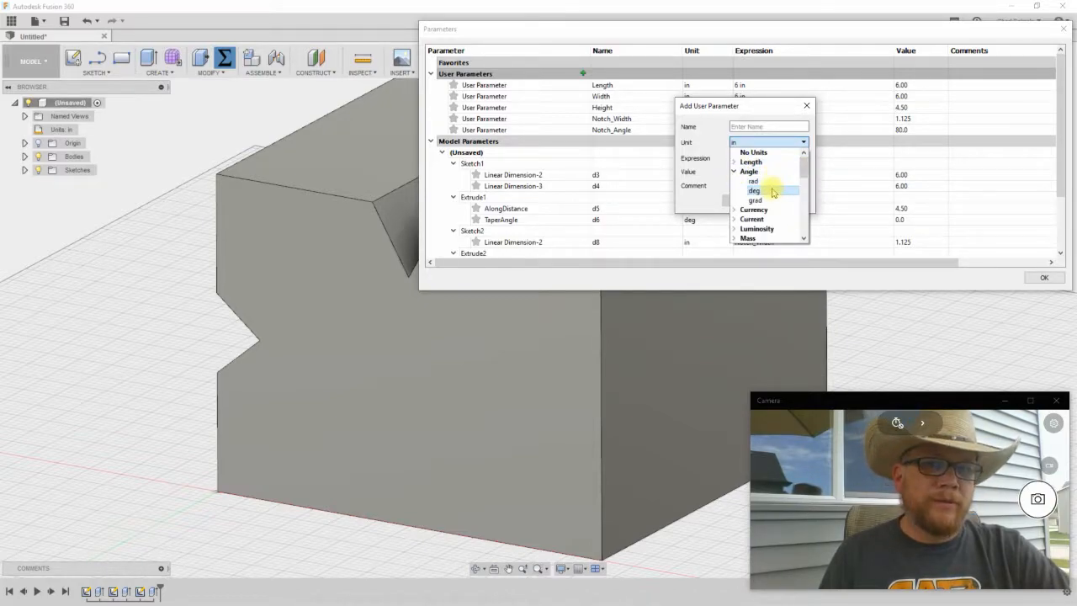
{"action": "left_click", "coordinate": [733, 172]}
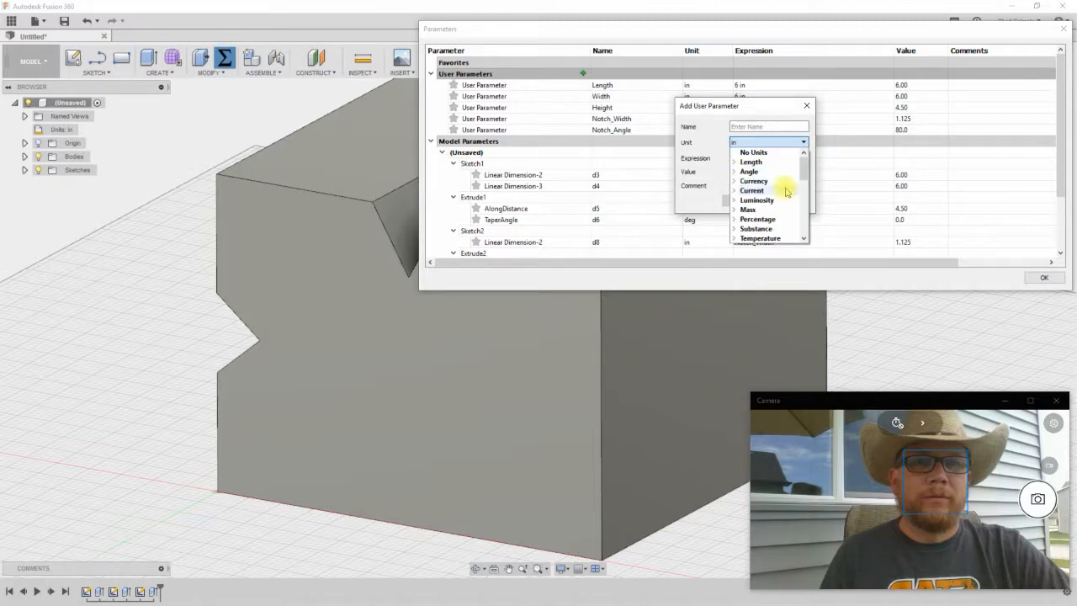
{"action": "left_click", "coordinate": [734, 182]}
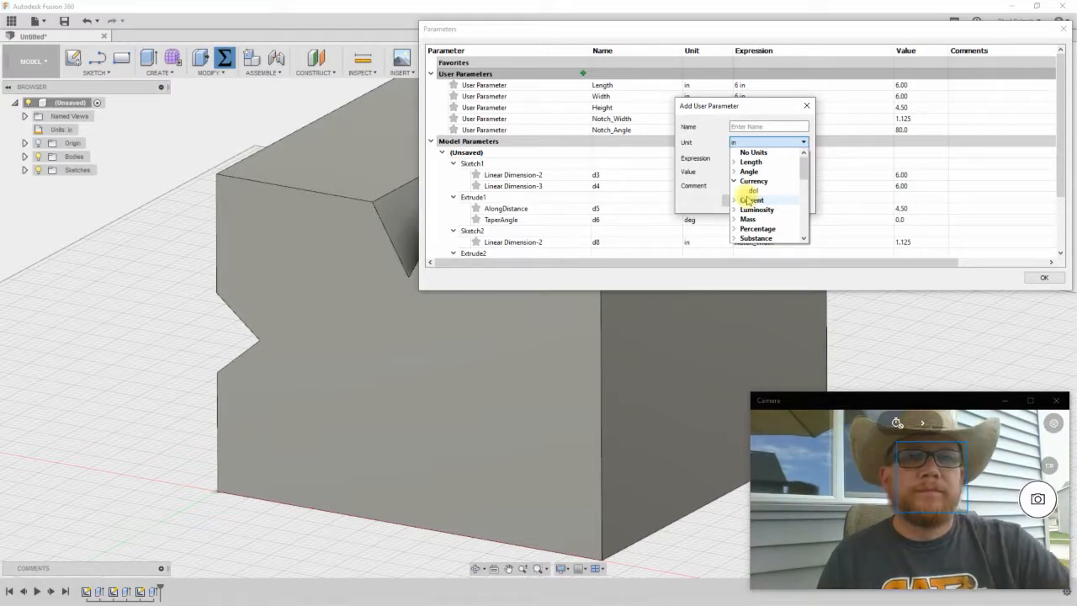
{"action": "left_click", "coordinate": [735, 201]}
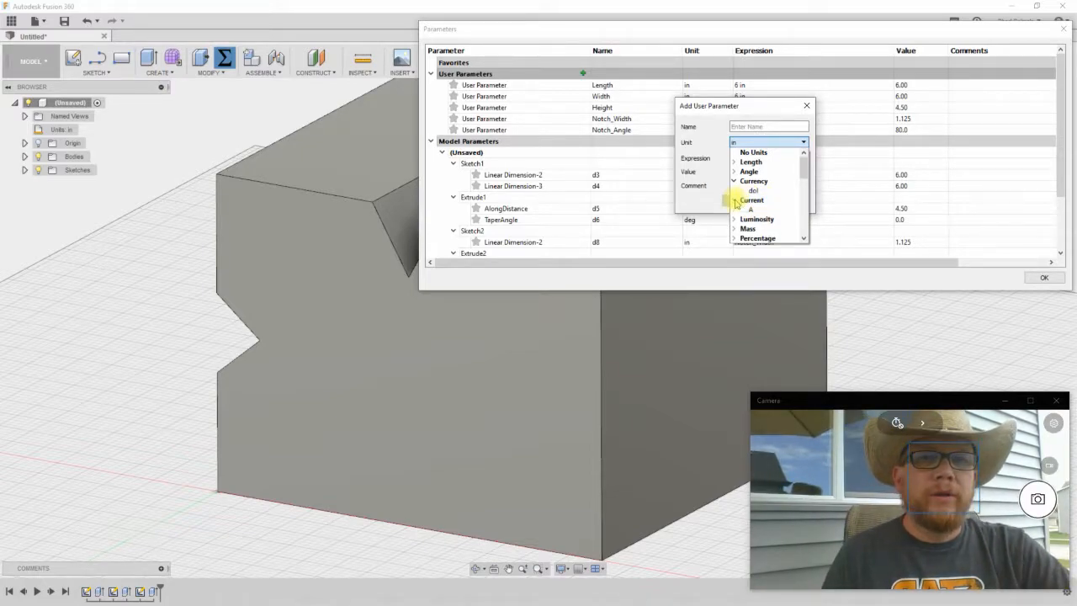
{"action": "left_click", "coordinate": [734, 201]}
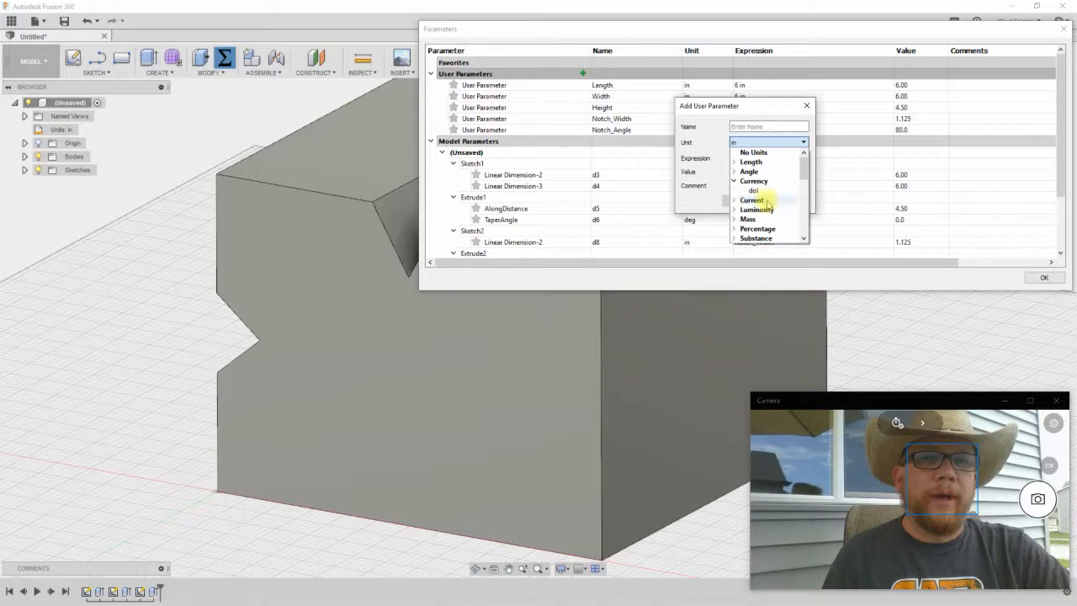
{"action": "left_click", "coordinate": [734, 210]}
{"action": "scroll", "coordinate": [772, 204], "scroll_direction": "down", "scroll_amount": 1}
{"action": "scroll", "coordinate": [770, 195], "scroll_direction": "down", "scroll_amount": 1}
{"action": "left_click", "coordinate": [734, 153]}
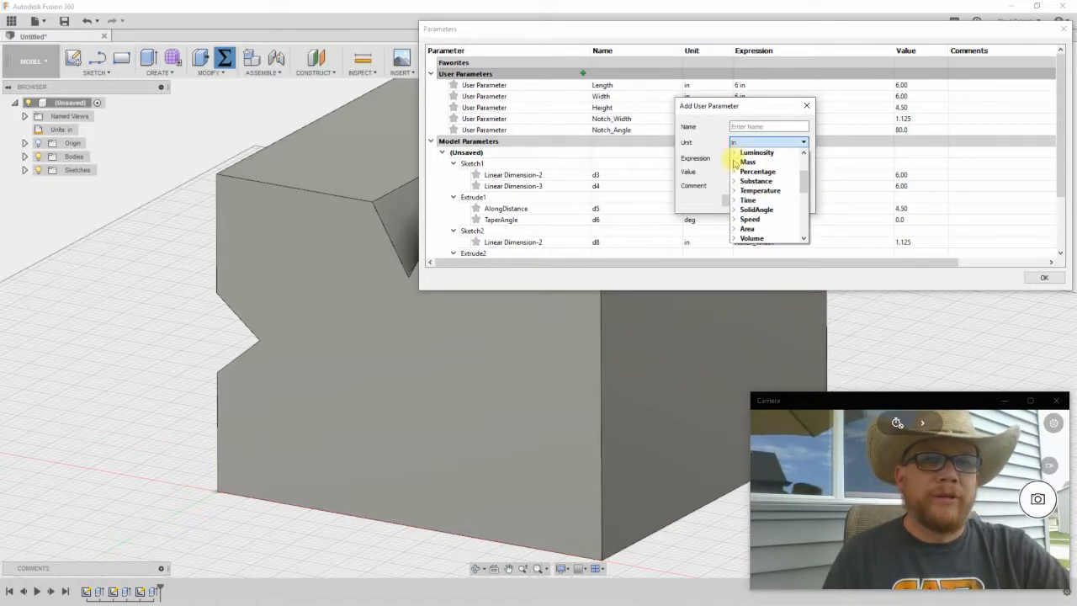
Step: Examine the remaining unit categories for the new user parameter, including Mass, Percentage, Substance, Temperature, Time, Speed and the electrical and magnetic ones
{"action": "left_click", "coordinate": [735, 162]}
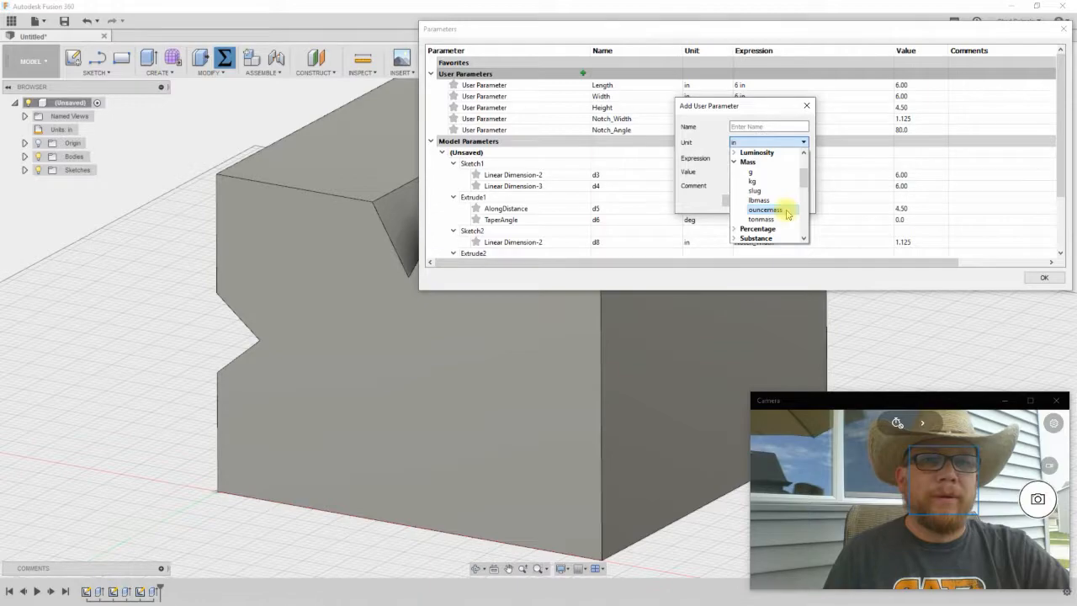
{"action": "left_click", "coordinate": [735, 162]}
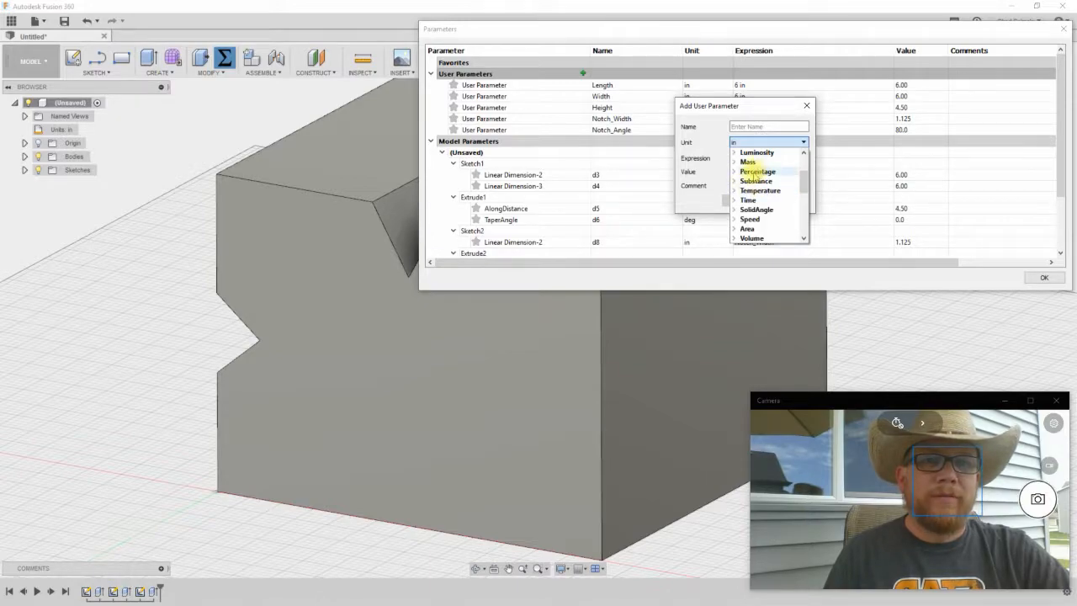
{"action": "left_click", "coordinate": [748, 171]}
{"action": "left_click", "coordinate": [776, 180]}
{"action": "left_click", "coordinate": [735, 171]}
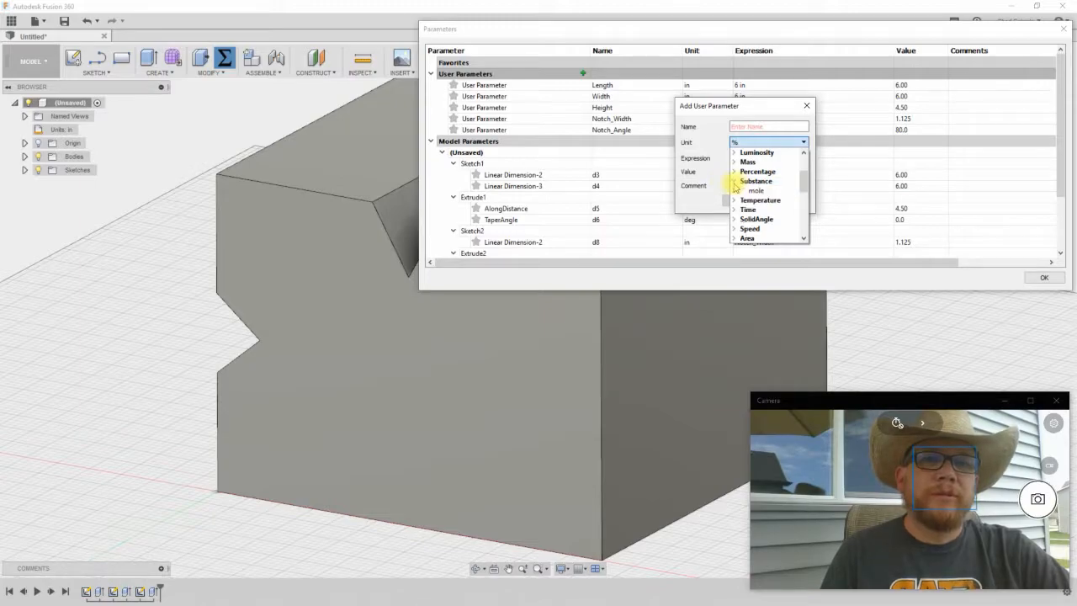
{"action": "left_click", "coordinate": [735, 191]}
{"action": "left_click", "coordinate": [734, 191]}
{"action": "left_click", "coordinate": [735, 200]}
{"action": "left_click", "coordinate": [735, 201]}
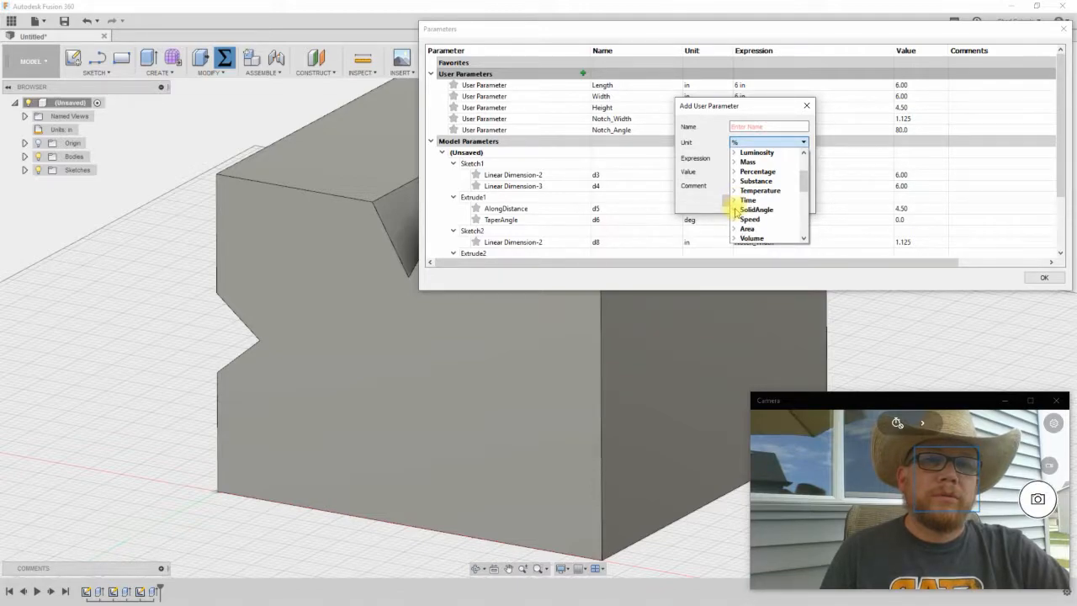
{"action": "left_click", "coordinate": [735, 219]}
{"action": "left_click", "coordinate": [736, 162]}
{"action": "scroll", "coordinate": [757, 190], "scroll_direction": "down", "scroll_amount": 5}
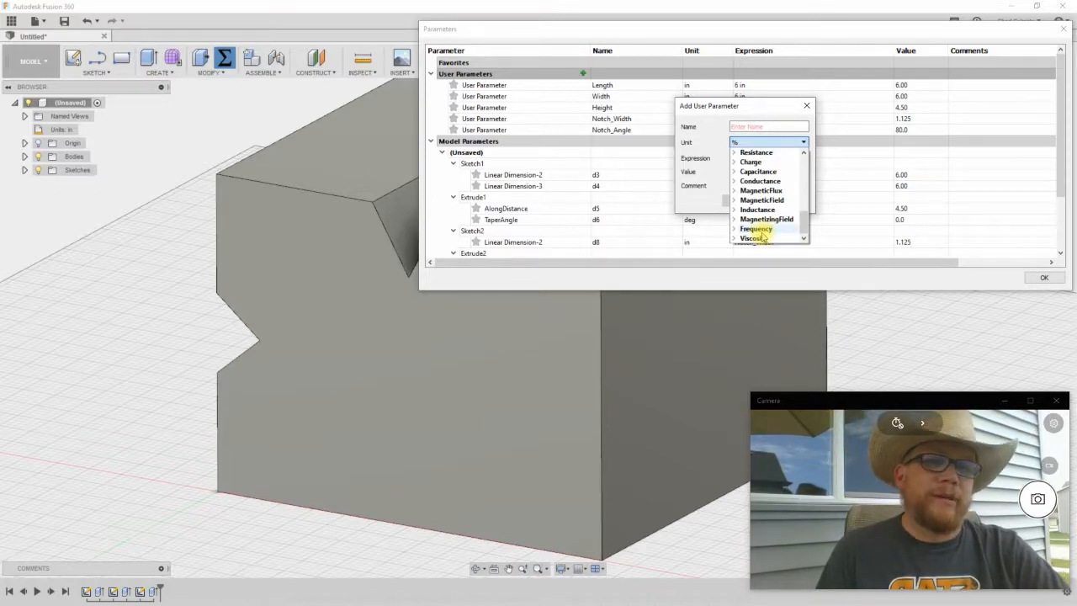
{"action": "left_click", "coordinate": [745, 109]}
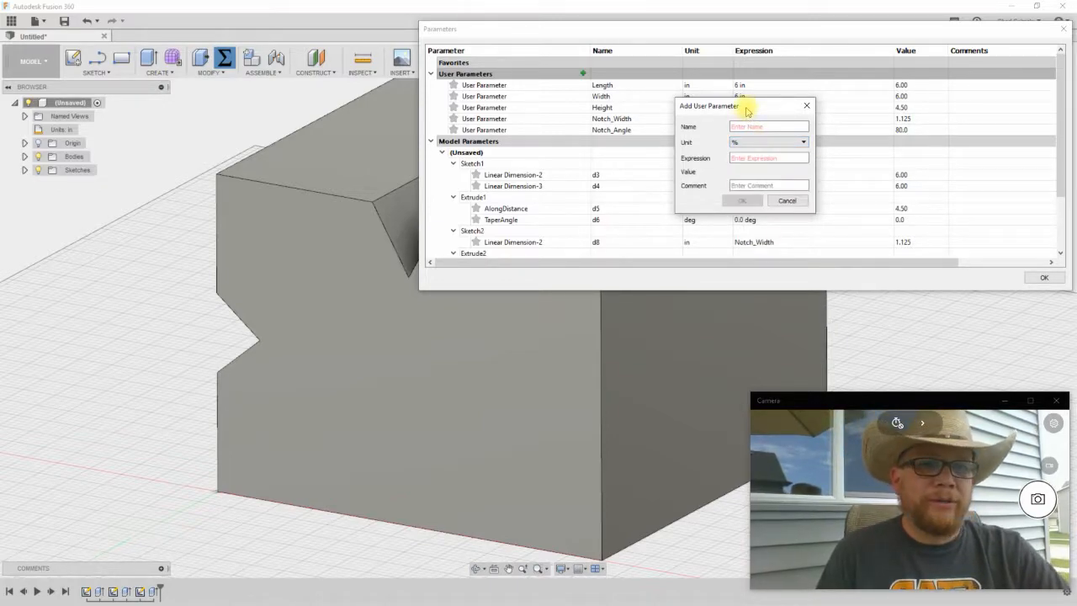
Step: Add a user parameter named Hole_Dia with unit mm and expression 8 mm, and accept the parameters
{"action": "left_click", "coordinate": [796, 142]}
{"action": "scroll", "coordinate": [794, 202], "scroll_direction": "up", "scroll_amount": 5}
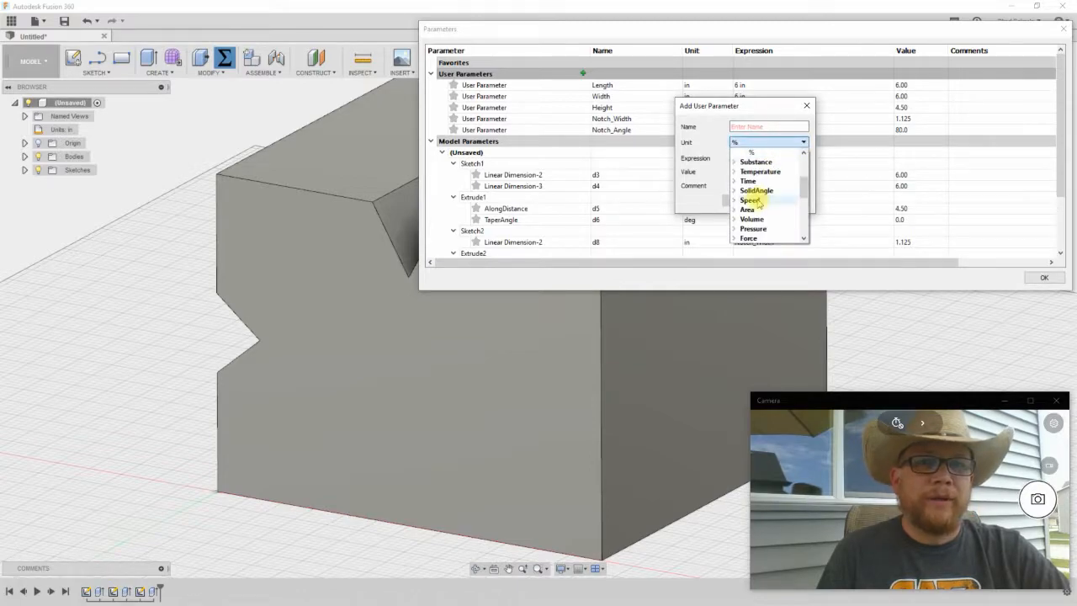
{"action": "left_click", "coordinate": [745, 162]}
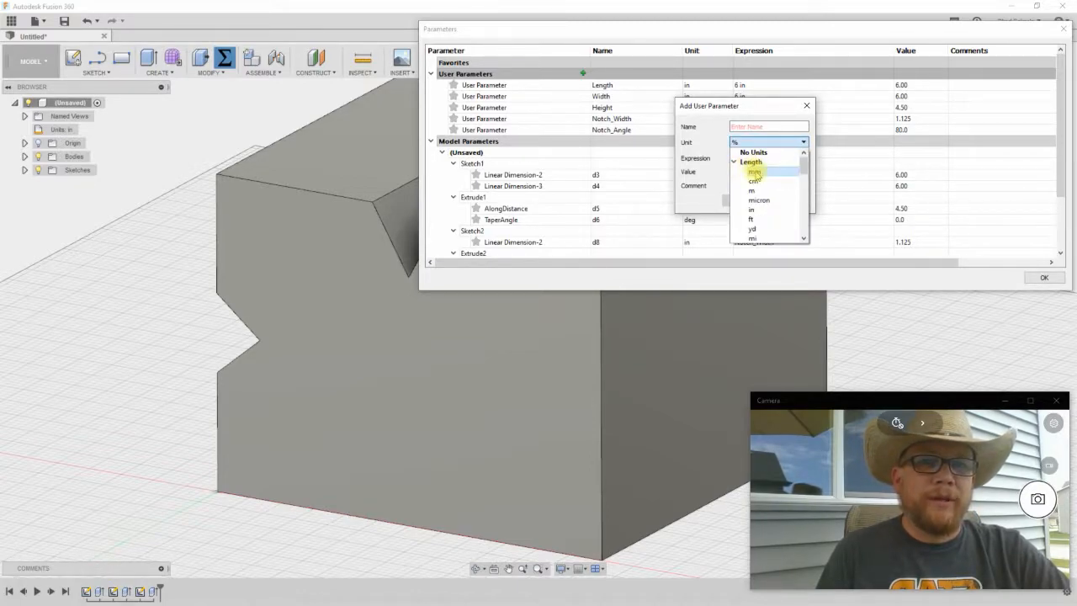
{"action": "left_click", "coordinate": [758, 178]}
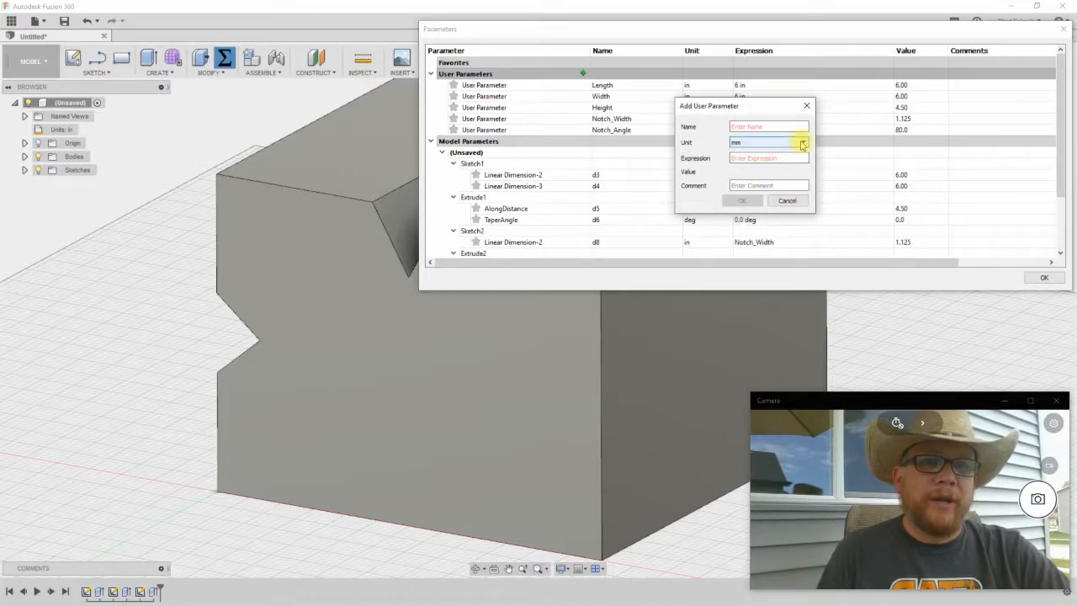
{"action": "left_click", "coordinate": [767, 126]}
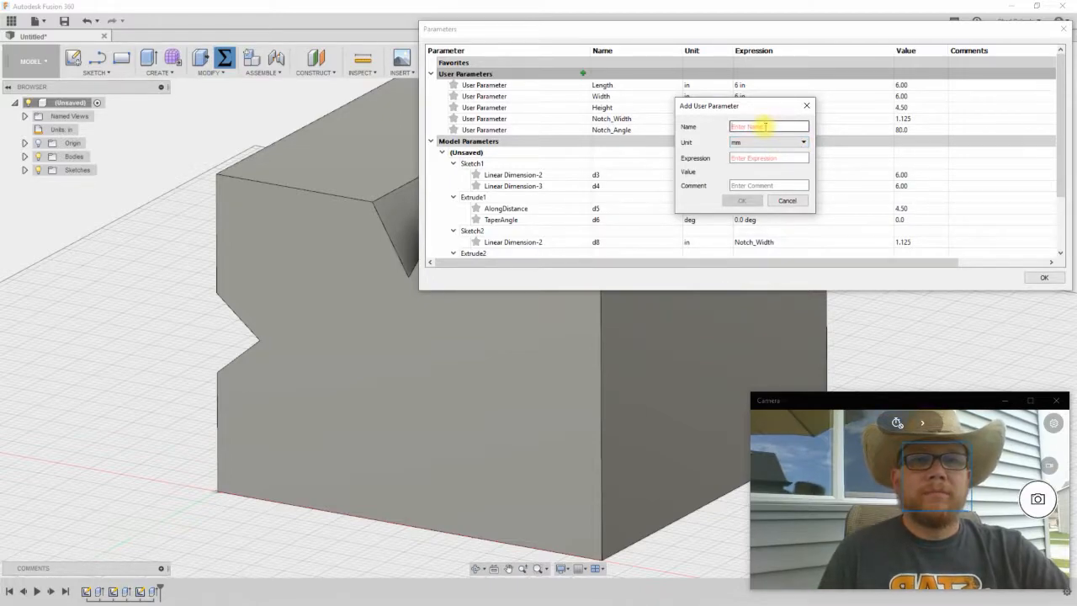
{"action": "type", "text": "Hole"}
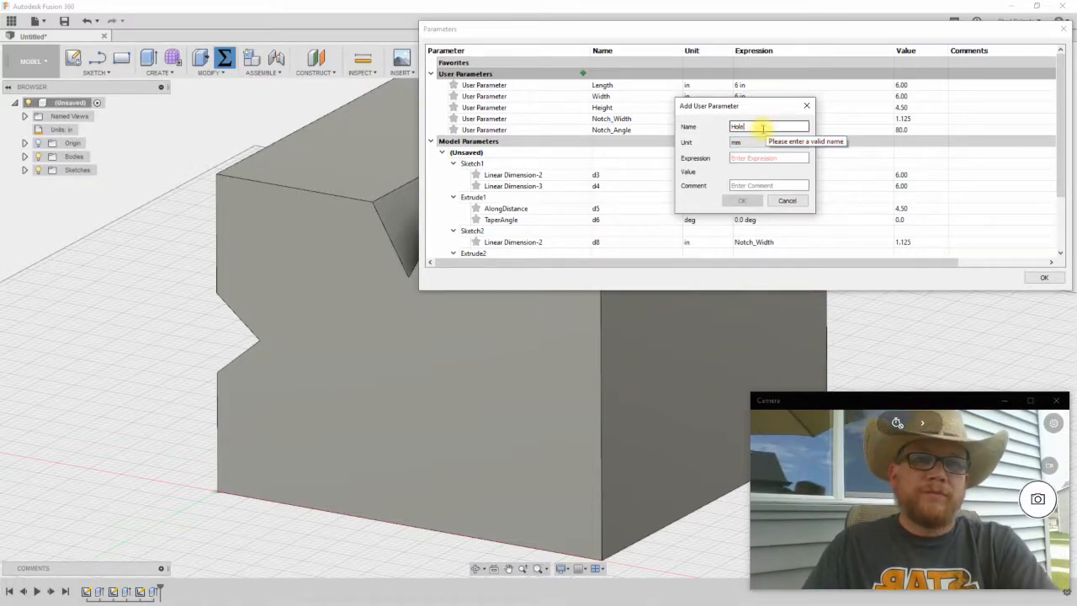
{"action": "type", "text": "_Dia"}
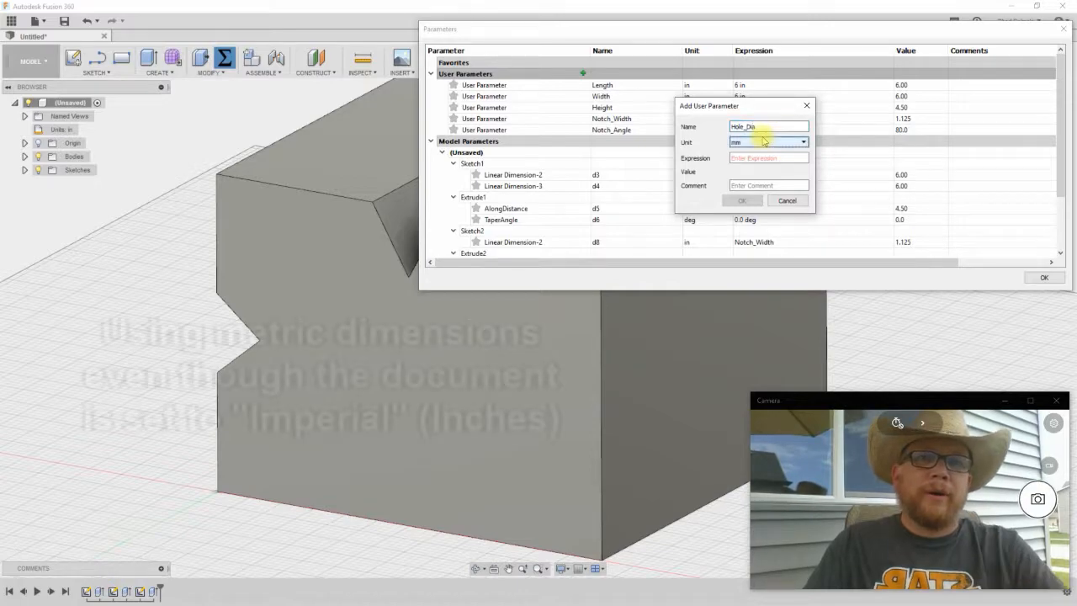
{"action": "left_click", "coordinate": [757, 157]}
{"action": "type", "text": "8"}
{"action": "key", "text": "Return"}
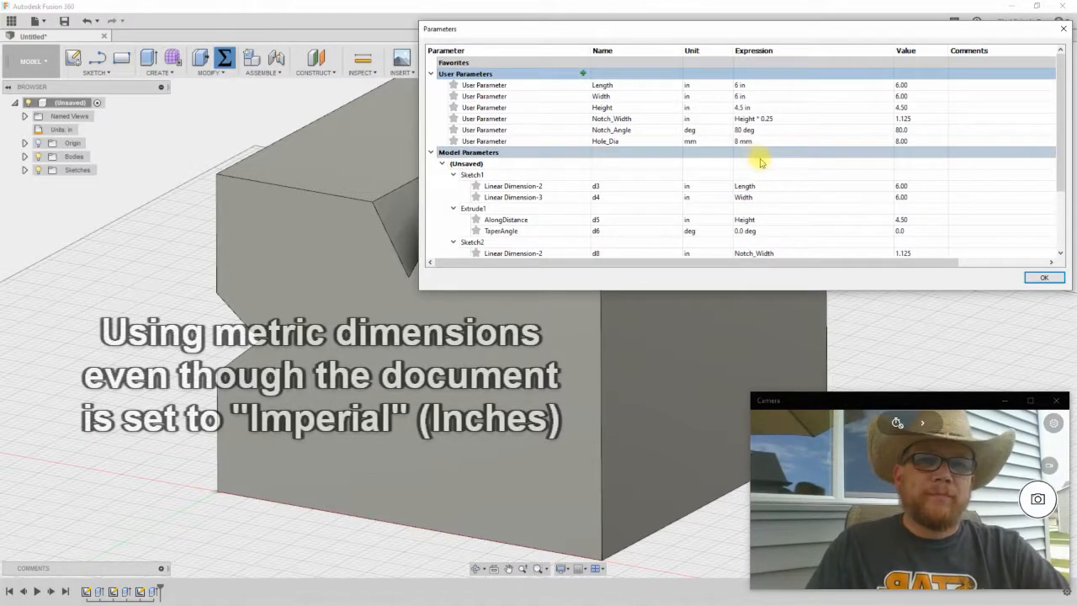
{"action": "left_click", "coordinate": [1043, 277]}
Step: Start a simple Hole feature on the front face, between the V-notch and the adjacent upper corner
{"action": "scroll", "coordinate": [686, 178], "scroll_direction": "down", "scroll_amount": 2}
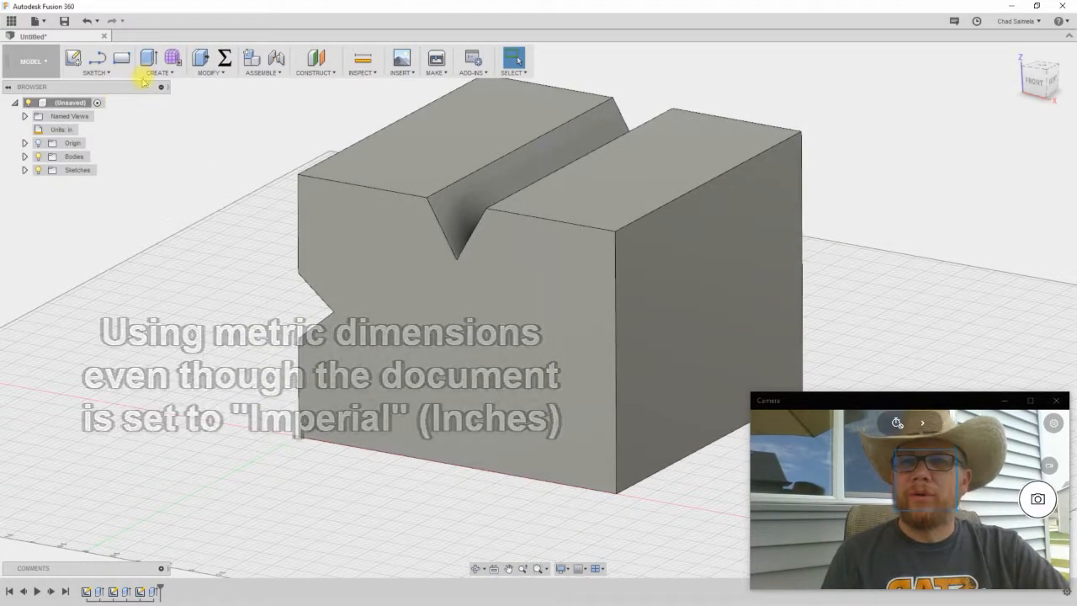
{"action": "left_click", "coordinate": [108, 73]}
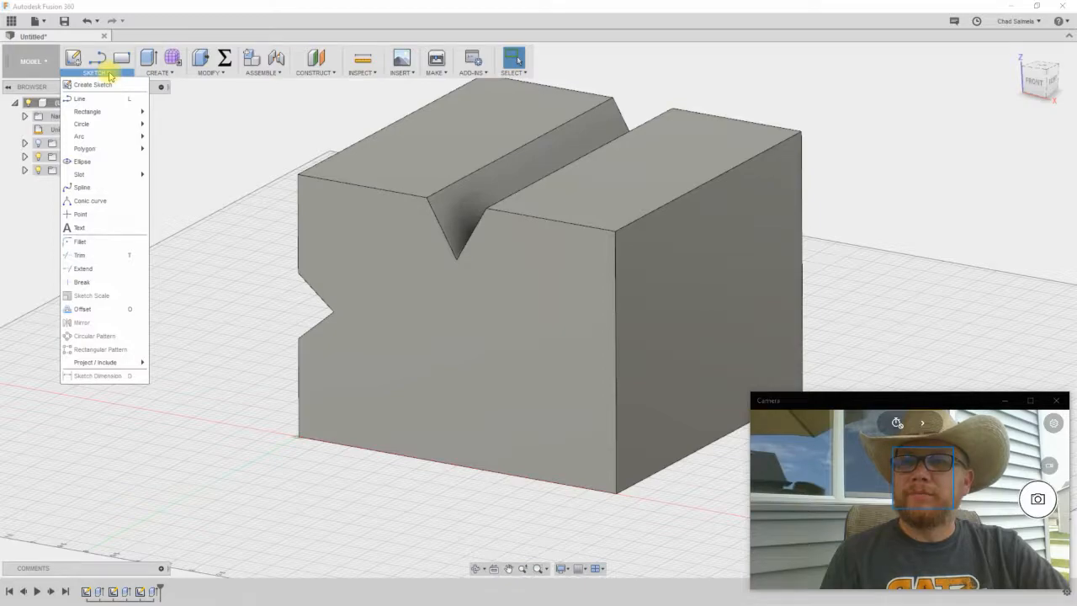
{"action": "left_click", "coordinate": [154, 73]}
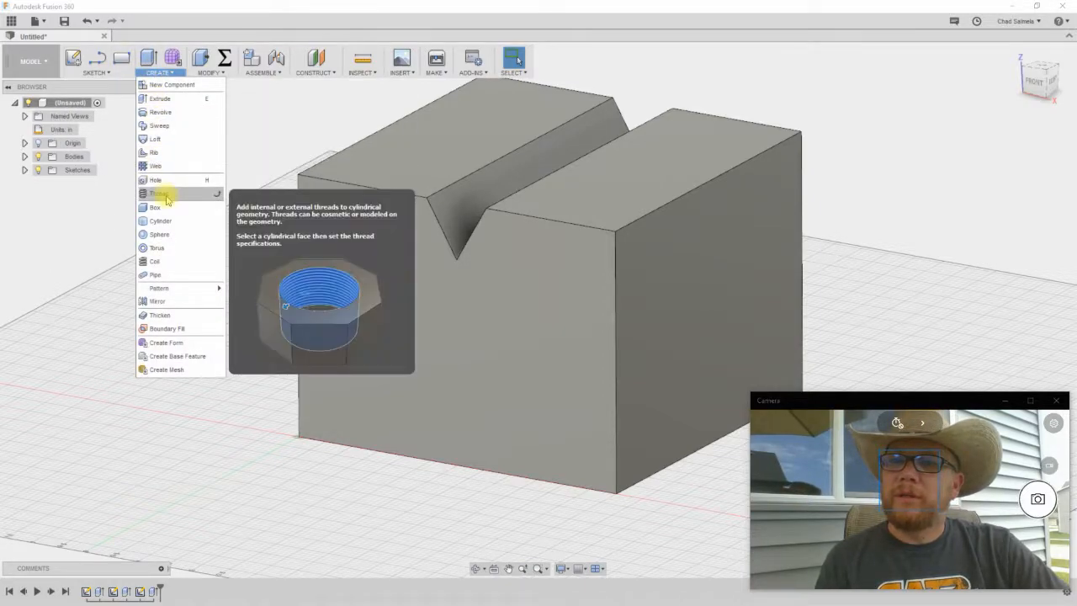
{"action": "left_click", "coordinate": [205, 74]}
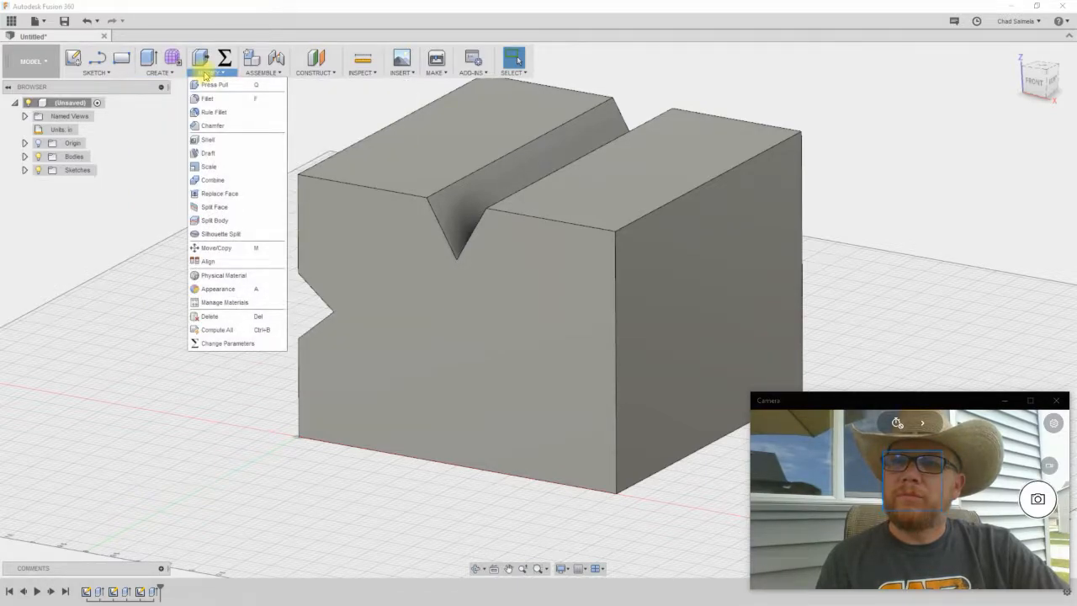
{"action": "left_click", "coordinate": [179, 74]}
{"action": "left_click", "coordinate": [179, 76]}
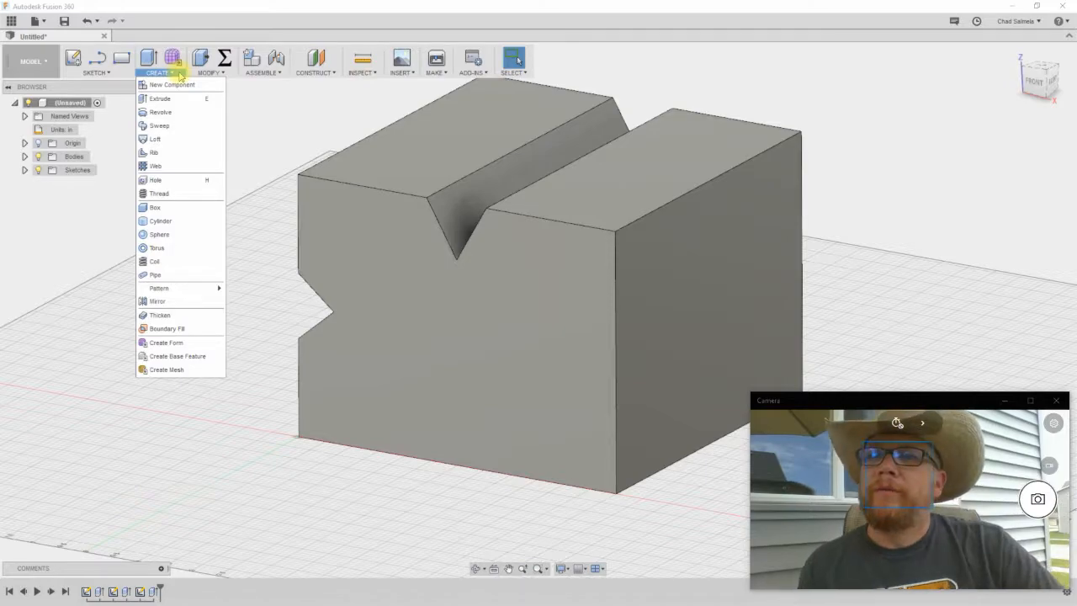
{"action": "left_click", "coordinate": [168, 180]}
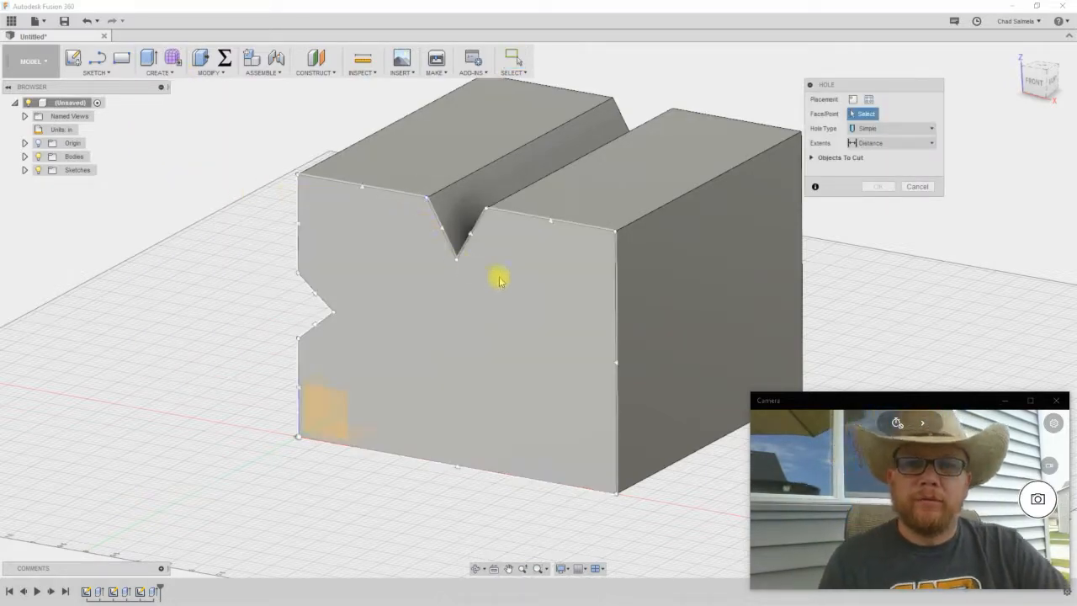
{"action": "left_click", "coordinate": [557, 279]}
{"action": "left_click_drag", "start_coordinate": [557, 278], "coordinate": [549, 288]}
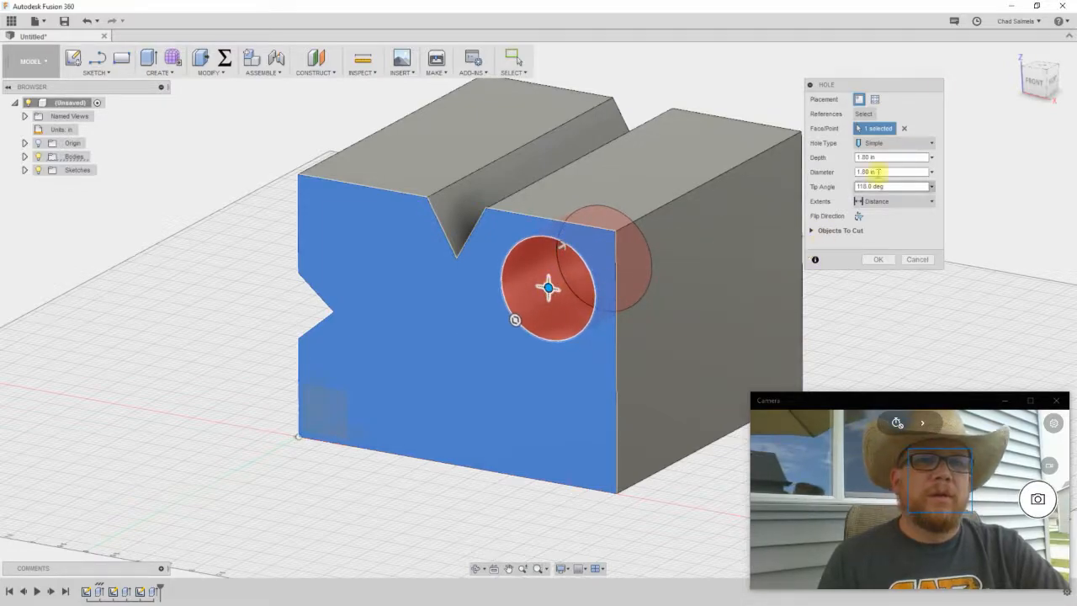
Step: Reference the hole centre to the front face's upper edge at a distance of Hole_Dia * 2
{"action": "left_click", "coordinate": [548, 216]}
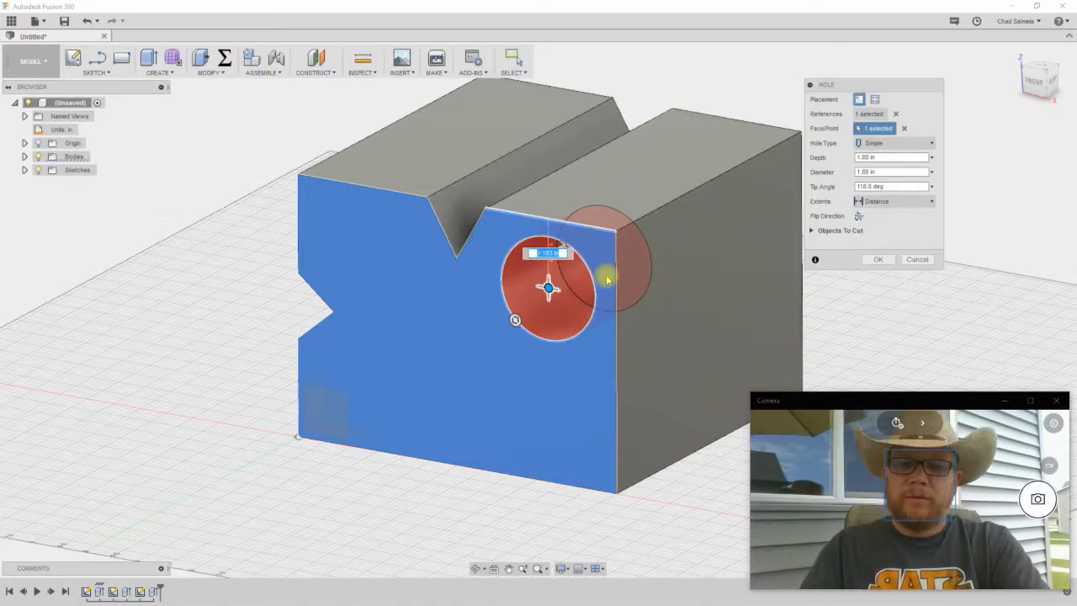
{"action": "type", "text": "HoleD"}
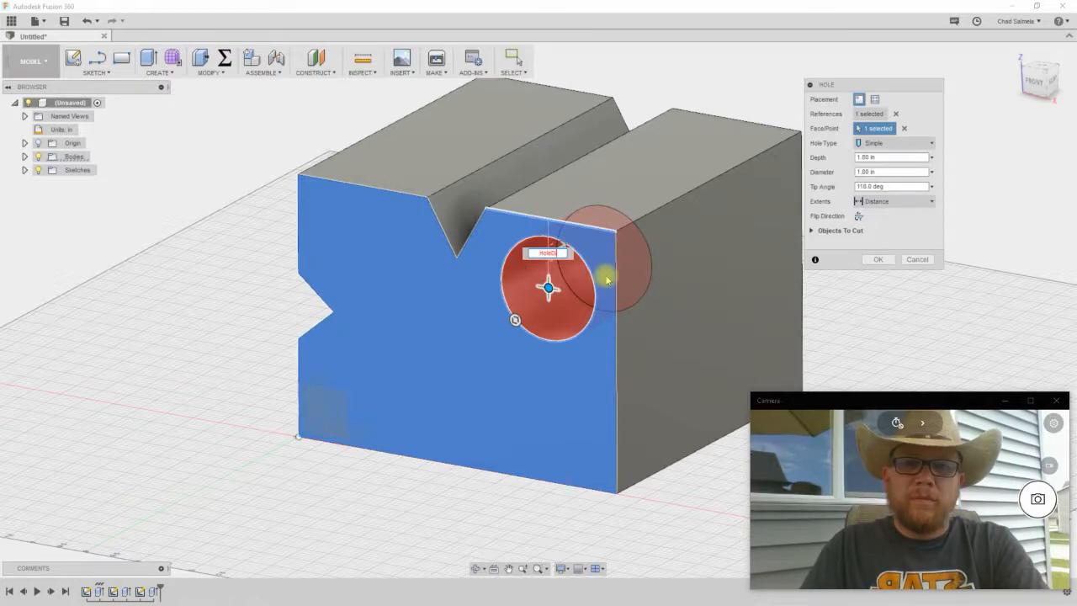
{"action": "left_click", "coordinate": [555, 276]}
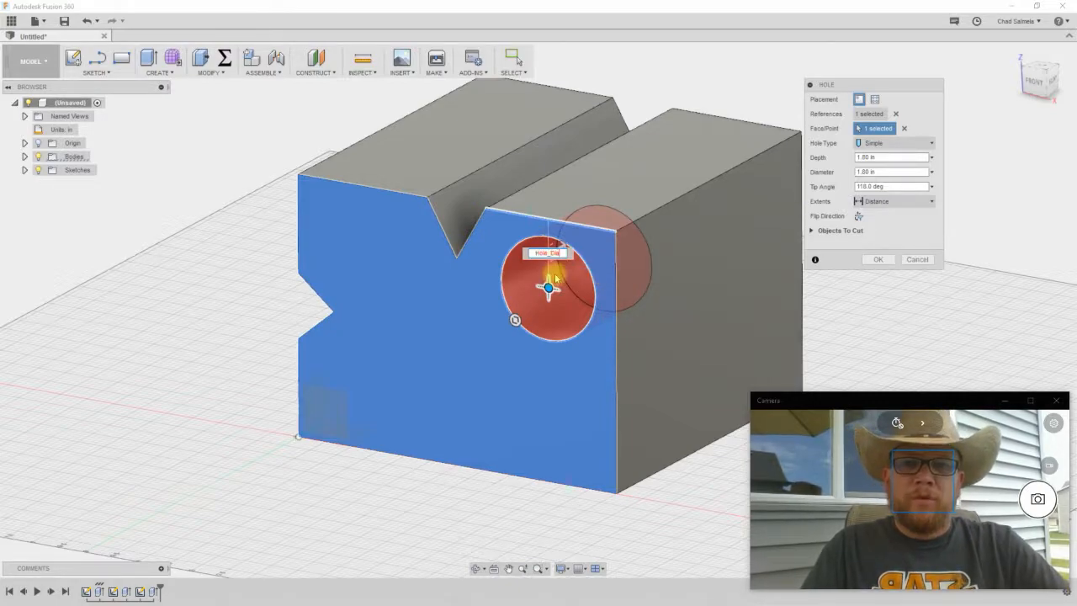
{"action": "key", "text": "Return"}
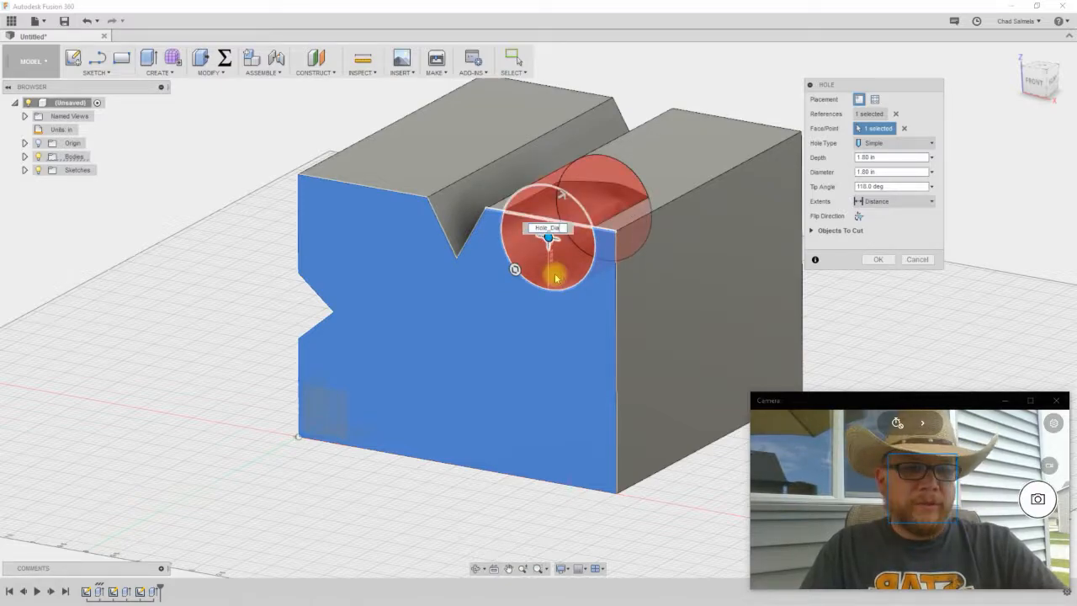
{"action": "key", "text": "Return"}
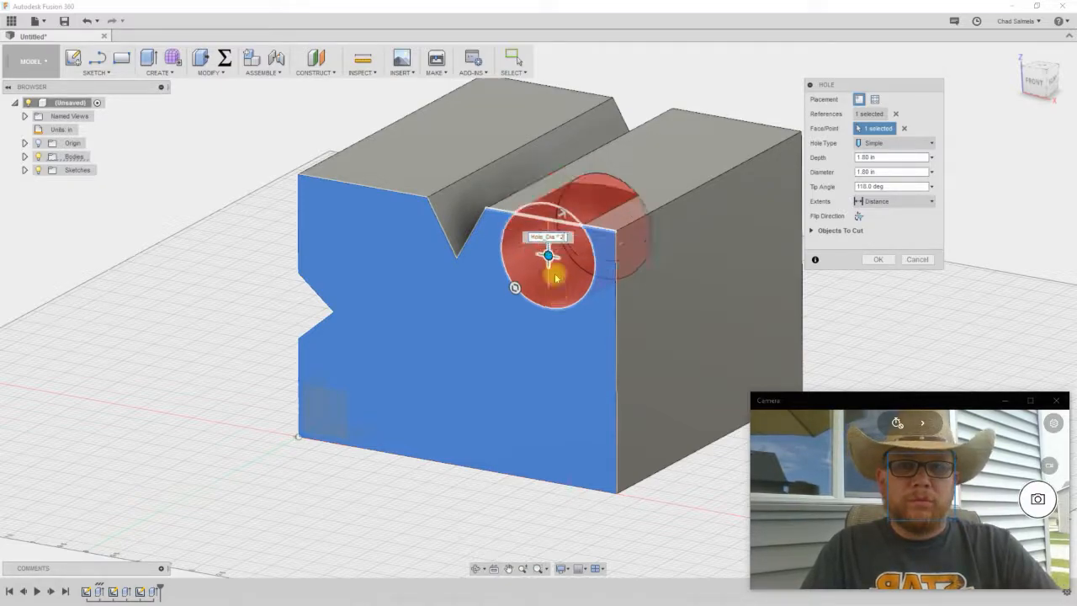
{"action": "key", "text": "Tab"}
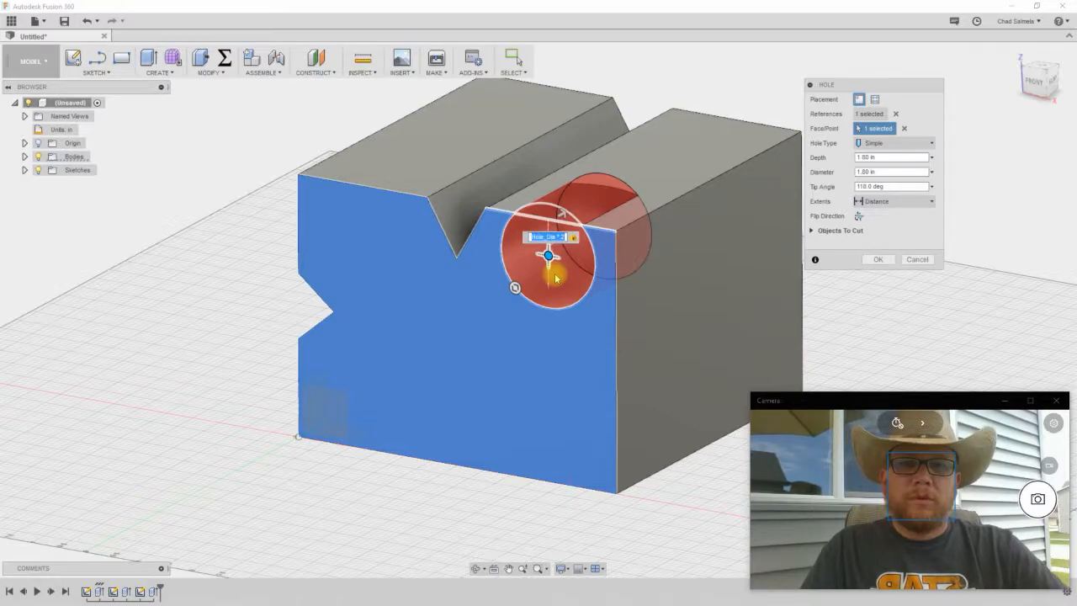
Step: Reference the hole centre to the front face's nearest vertical edge at a distance of Hole_Dia * 2 and create the hole
{"action": "left_click", "coordinate": [617, 304]}
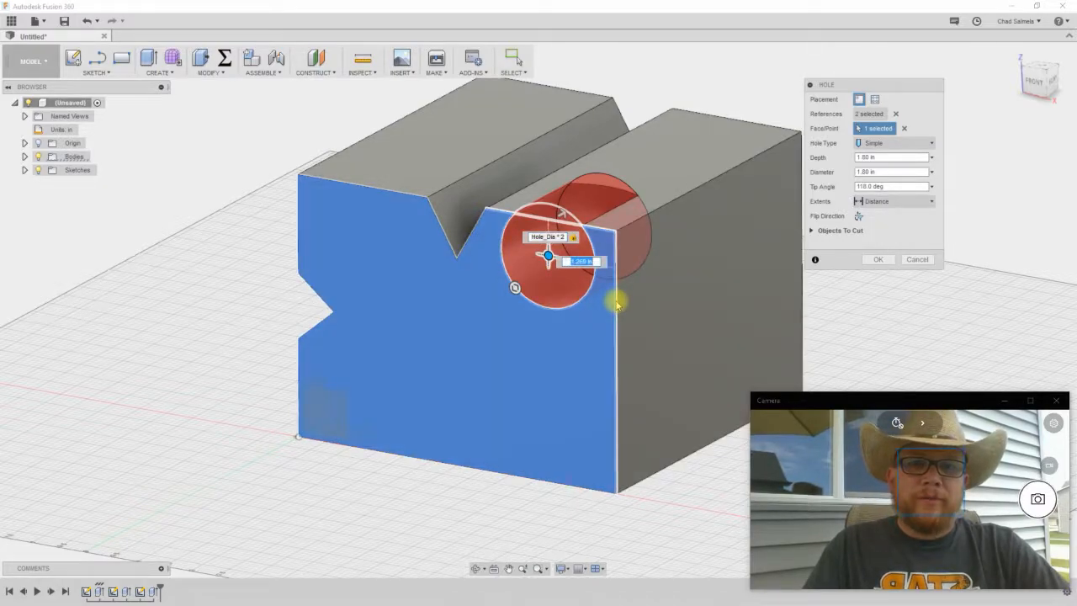
{"action": "type", "text": "Hole"}
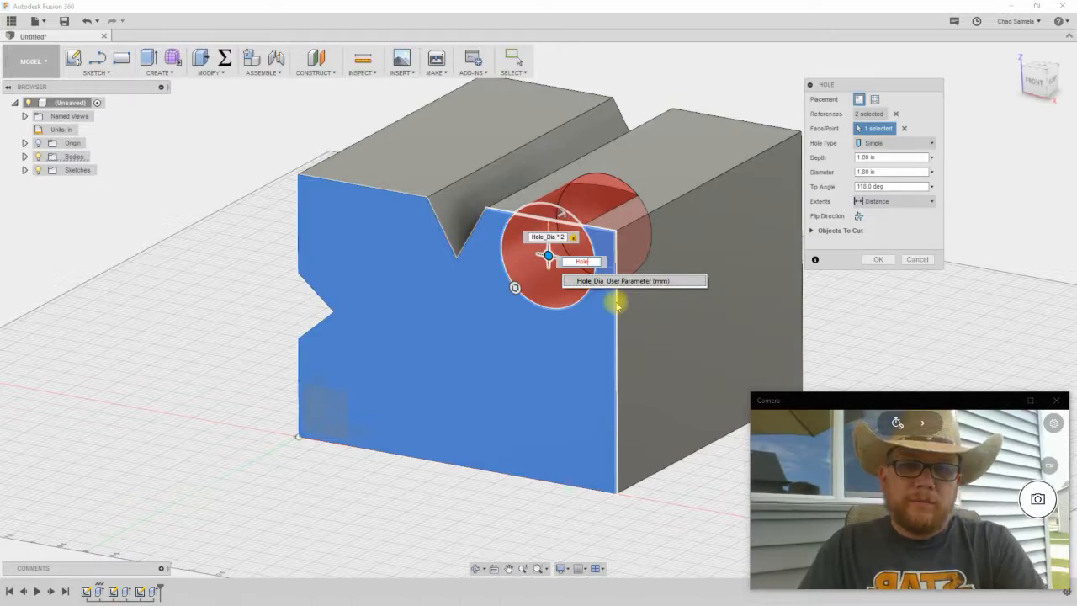
{"action": "left_click", "coordinate": [612, 281]}
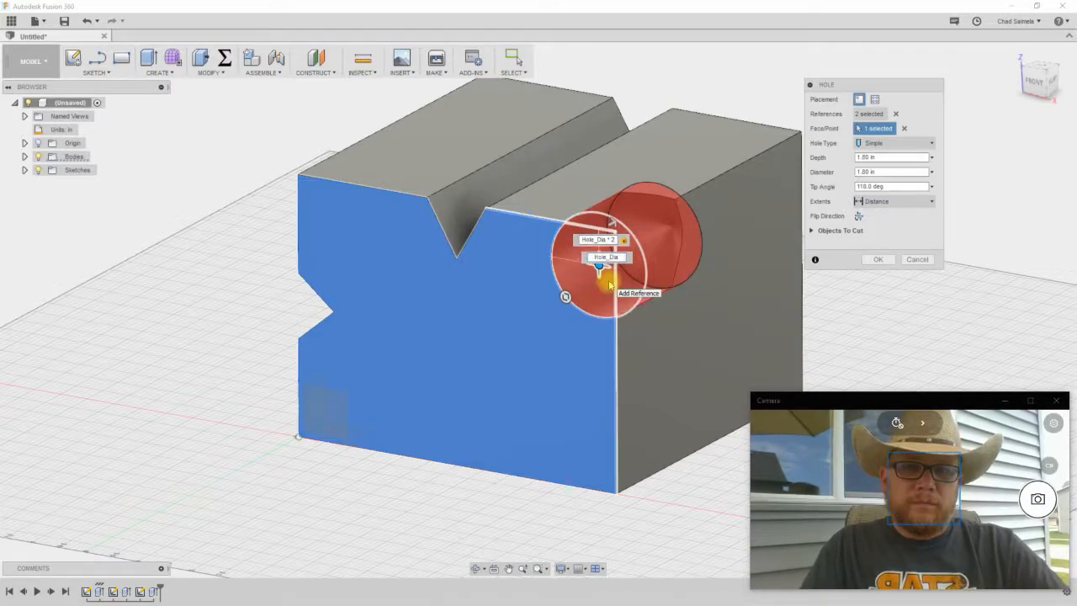
{"action": "key", "text": "Return"}
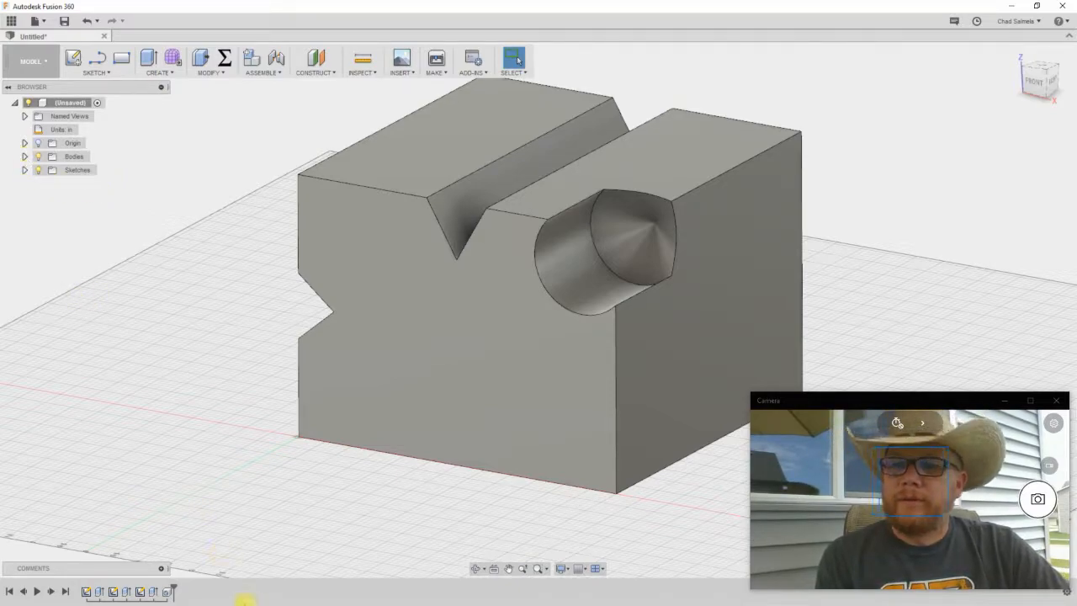
Step: Edit the hole feature and set its diameter to the user parameter Hole_Dia, keeping the Simple hole type
{"action": "double_click", "coordinate": [168, 591]}
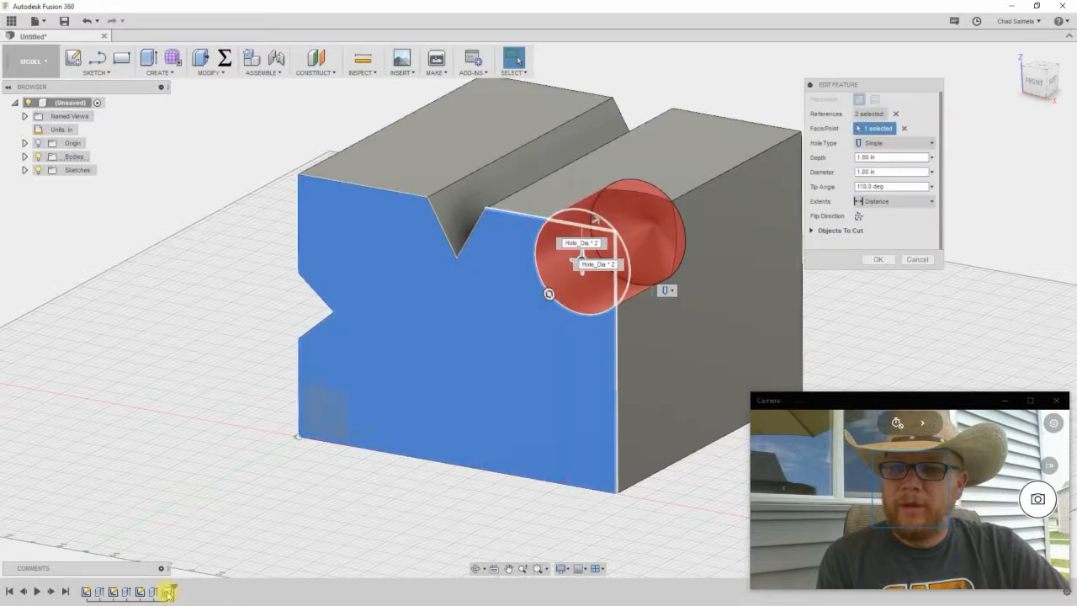
{"action": "left_click", "coordinate": [883, 171]}
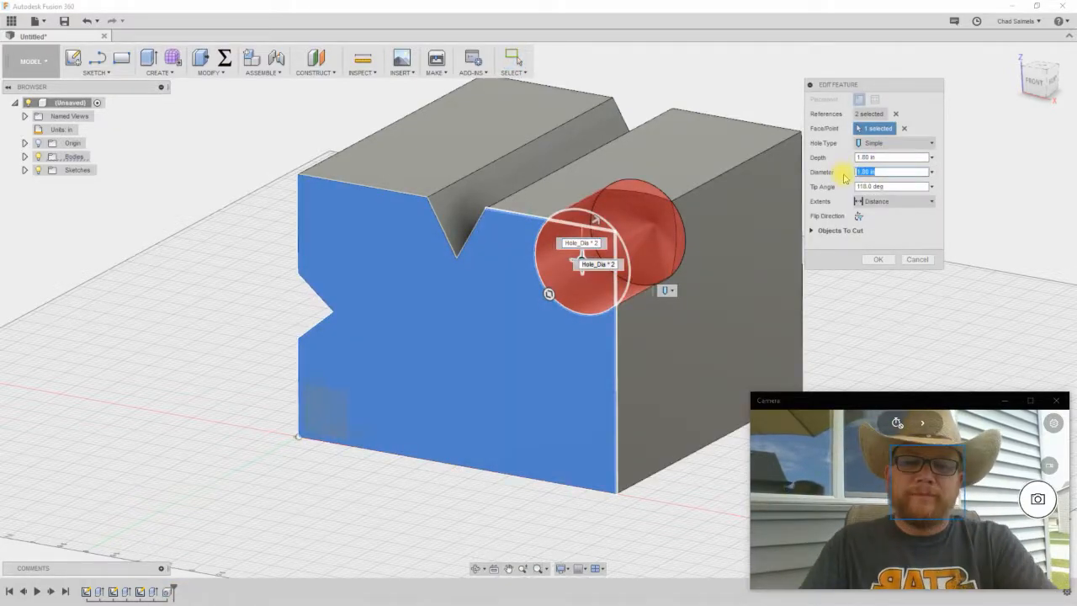
{"action": "type", "text": "Hole_Dia"}
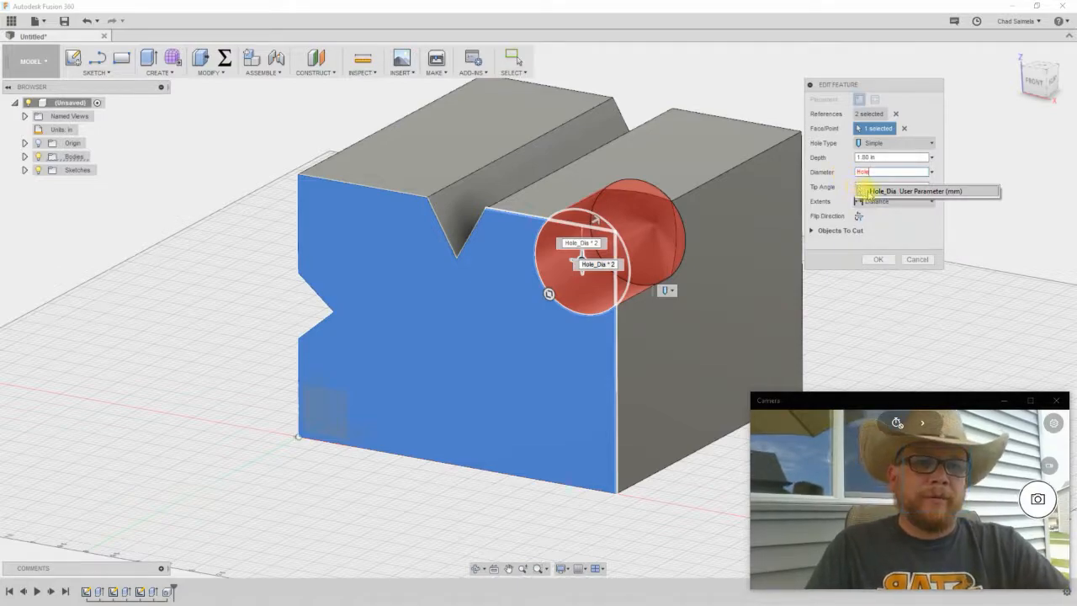
{"action": "left_click", "coordinate": [871, 191]}
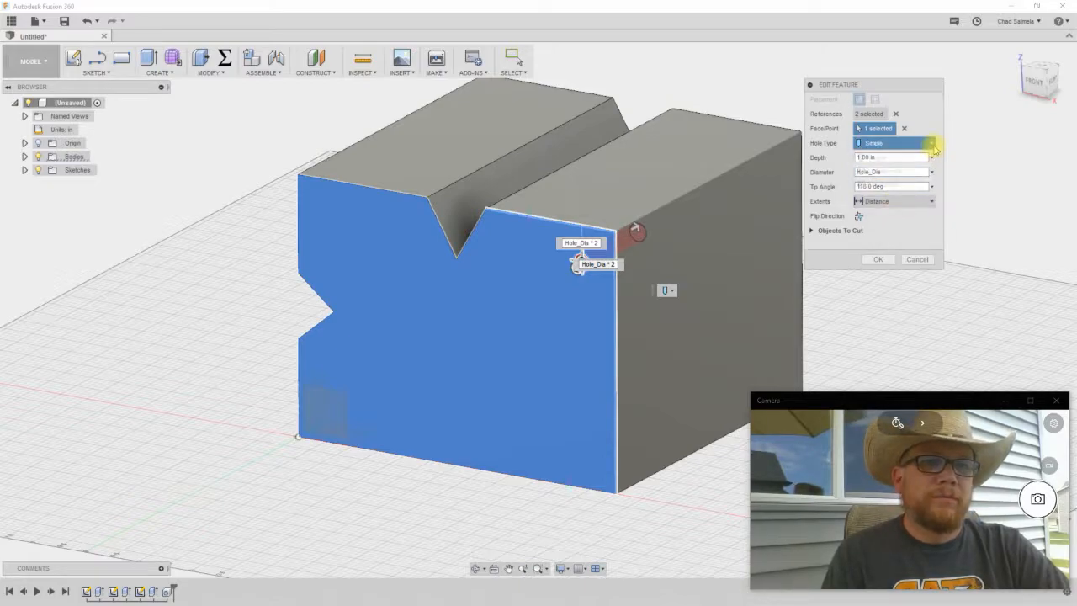
{"action": "left_click", "coordinate": [934, 149]}
{"action": "left_click", "coordinate": [934, 149]}
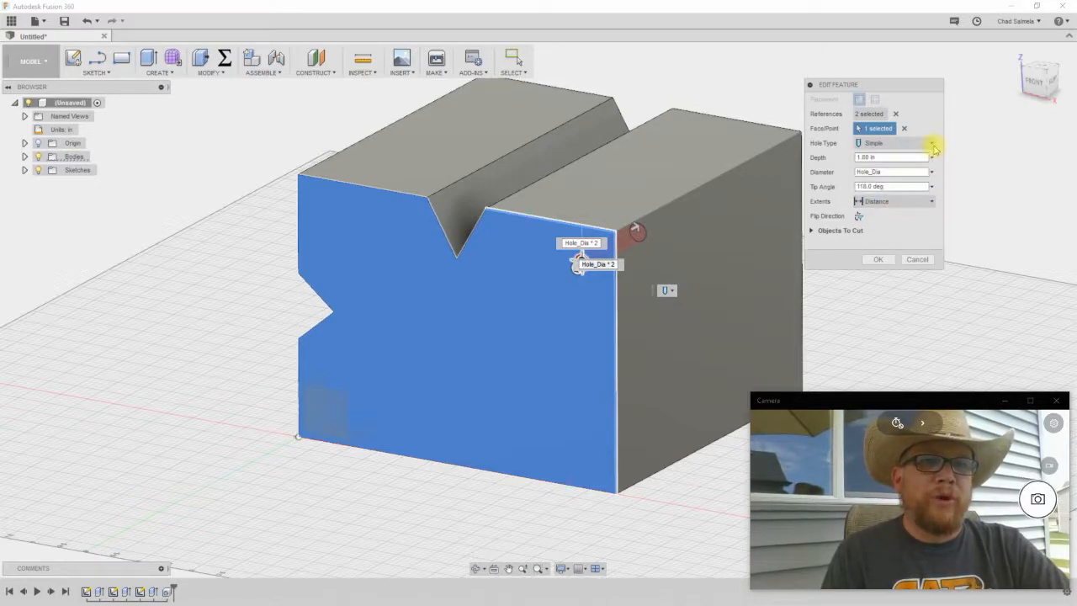
Step: Set the corner hole's extents to All so it cuts through the whole body, and apply the edit
{"action": "left_click", "coordinate": [931, 202]}
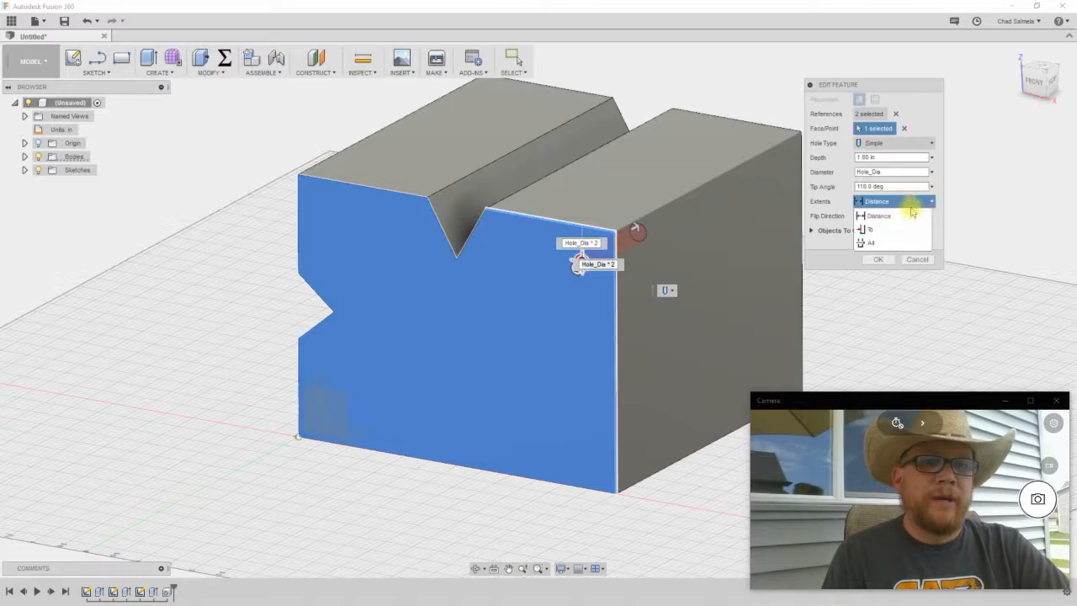
{"action": "left_click", "coordinate": [871, 242]}
{"action": "left_click", "coordinate": [875, 259]}
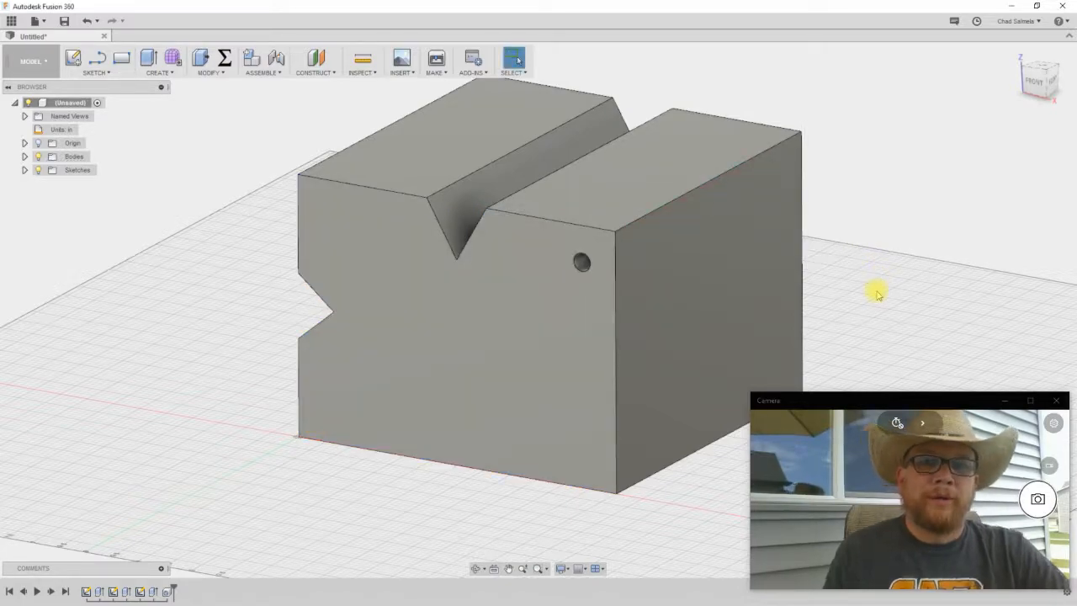
Step: Change the user parameter Hole_Dia to 20 mm and inspect the resized hole on the model
{"action": "scroll", "coordinate": [757, 351], "scroll_direction": "up", "scroll_amount": 3}
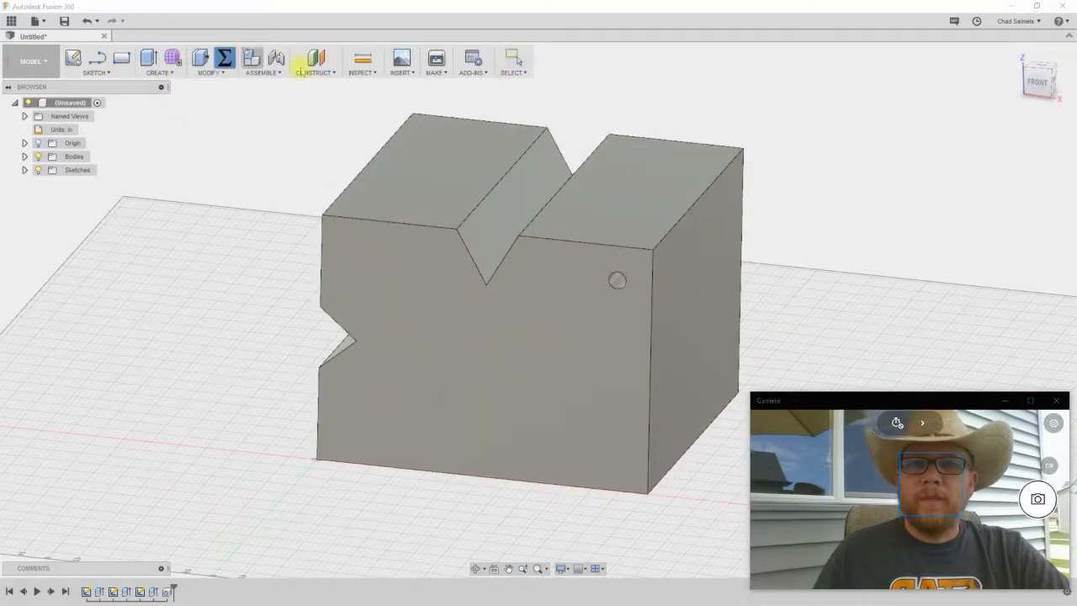
{"action": "left_click", "coordinate": [224, 57]}
{"action": "left_click_drag", "start_coordinate": [574, 37], "coordinate": [539, 17]}
{"action": "left_click", "coordinate": [711, 122]}
{"action": "left_click", "coordinate": [744, 121]}
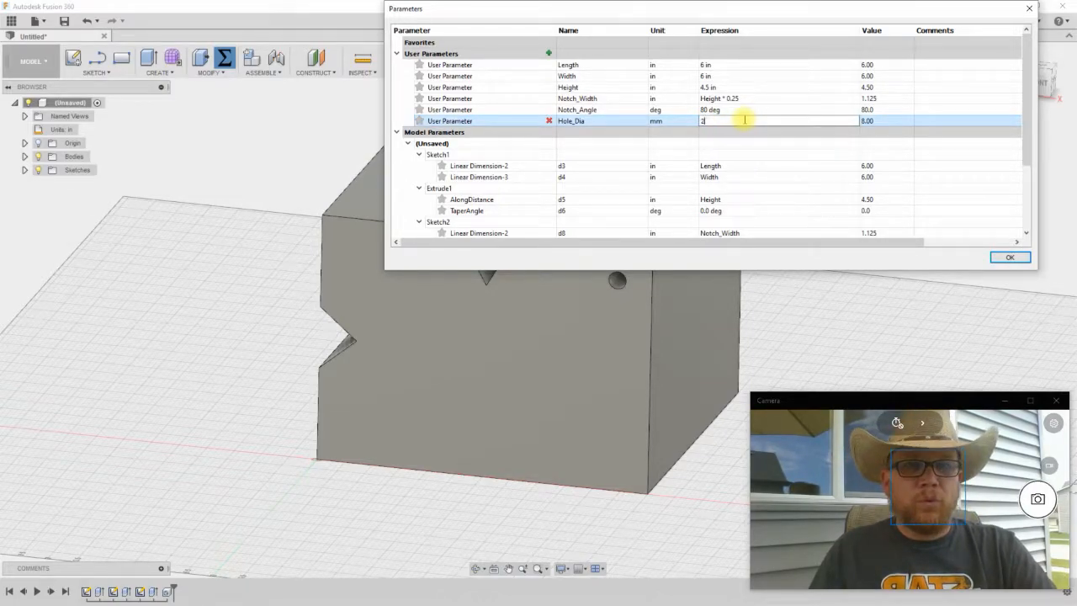
{"action": "key", "text": "Return"}
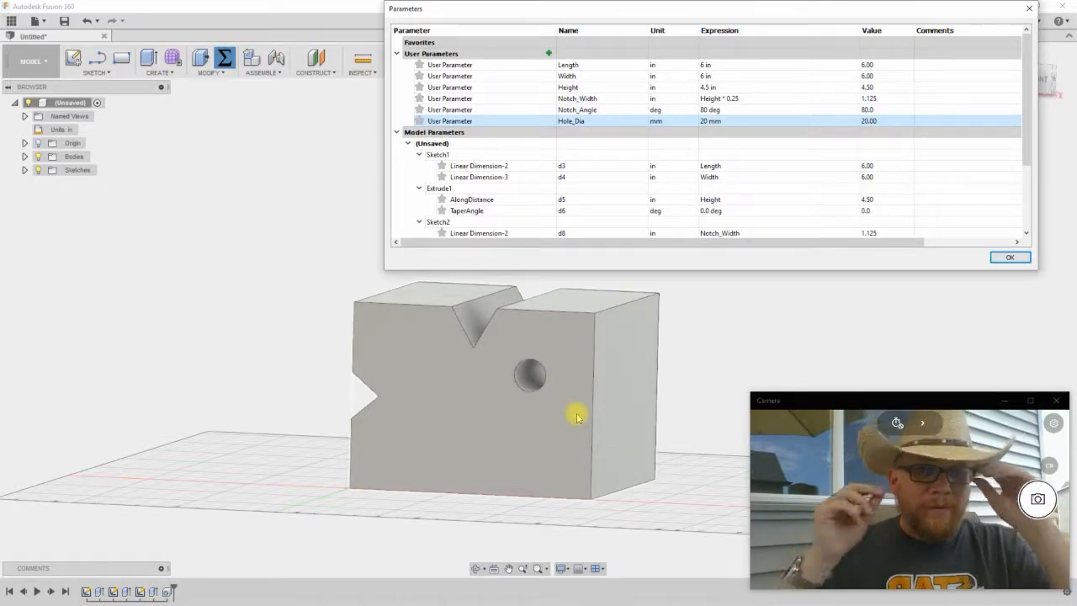
{"action": "middle_click_drag", "start_coordinate": [589, 406], "coordinate": [543, 421], "text": "shift"}
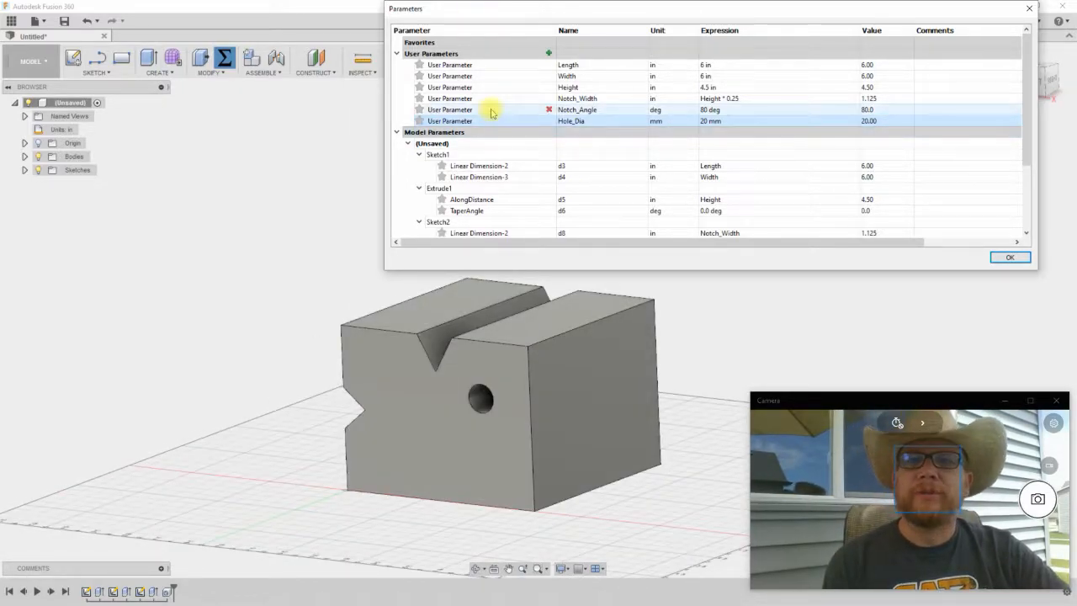
Step: Mark the Length, Width and Height user parameters as favorites and collapse the Model Parameters group, leaving User Parameters expanded
{"action": "left_click", "coordinate": [419, 65]}
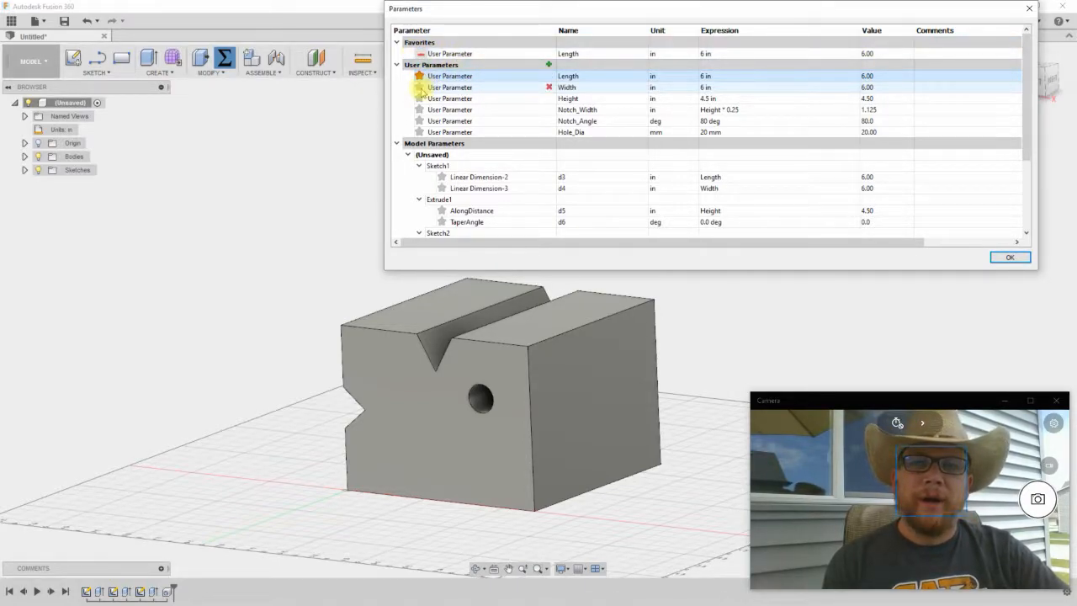
{"action": "left_click", "coordinate": [420, 88]}
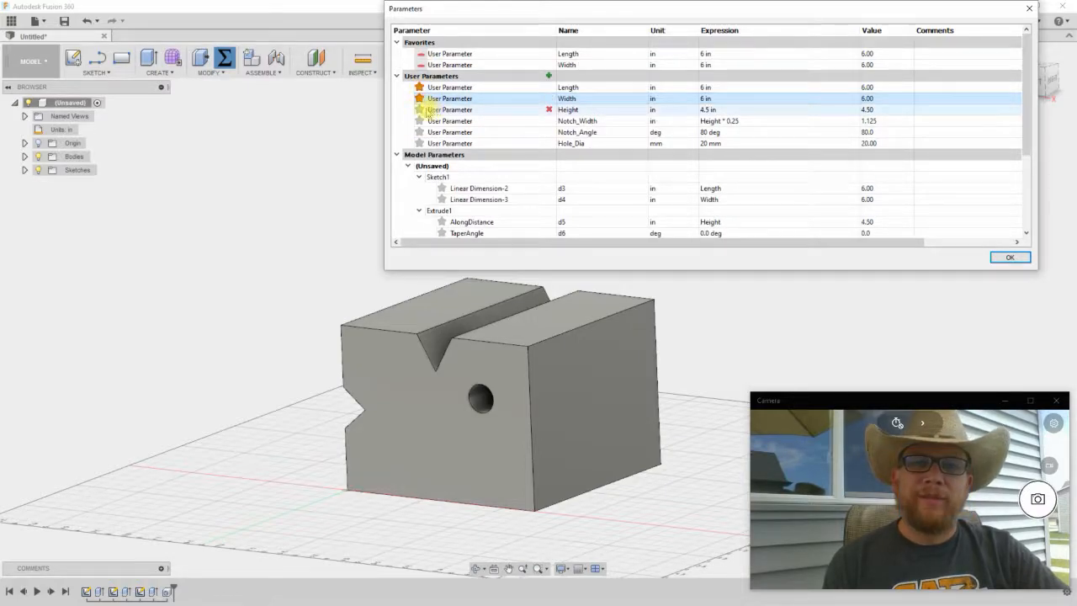
{"action": "left_click", "coordinate": [419, 110]}
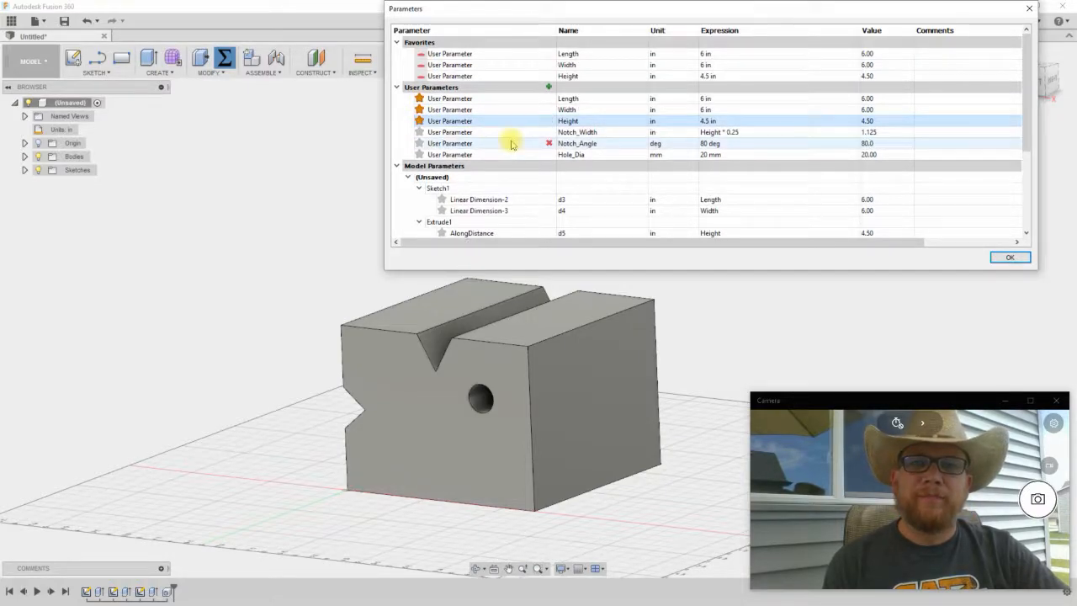
{"action": "left_click", "coordinate": [396, 87]}
{"action": "left_click", "coordinate": [397, 98]}
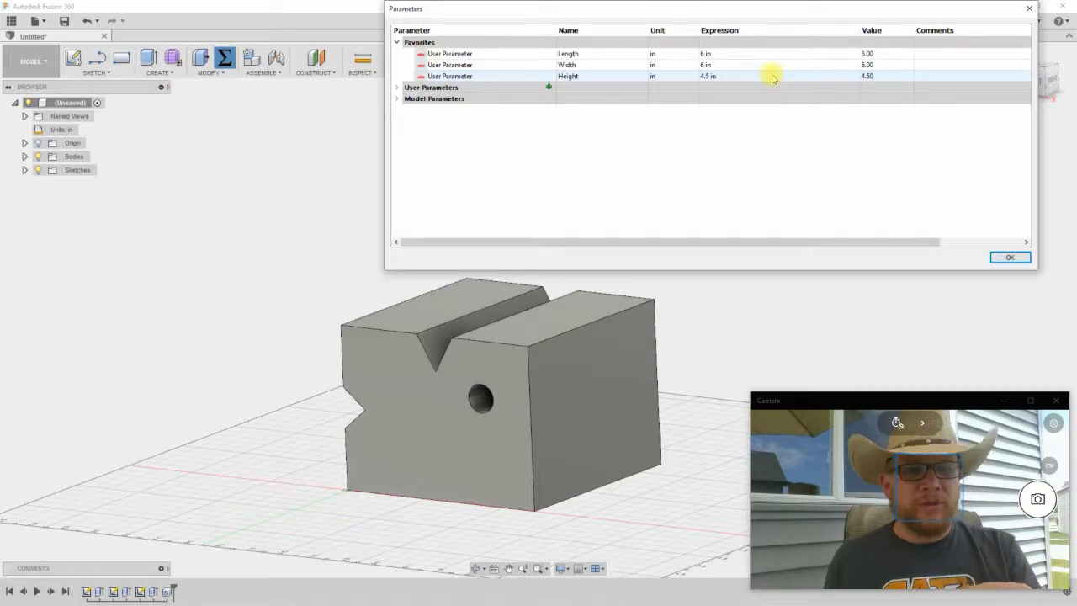
{"action": "left_click", "coordinate": [396, 87]}
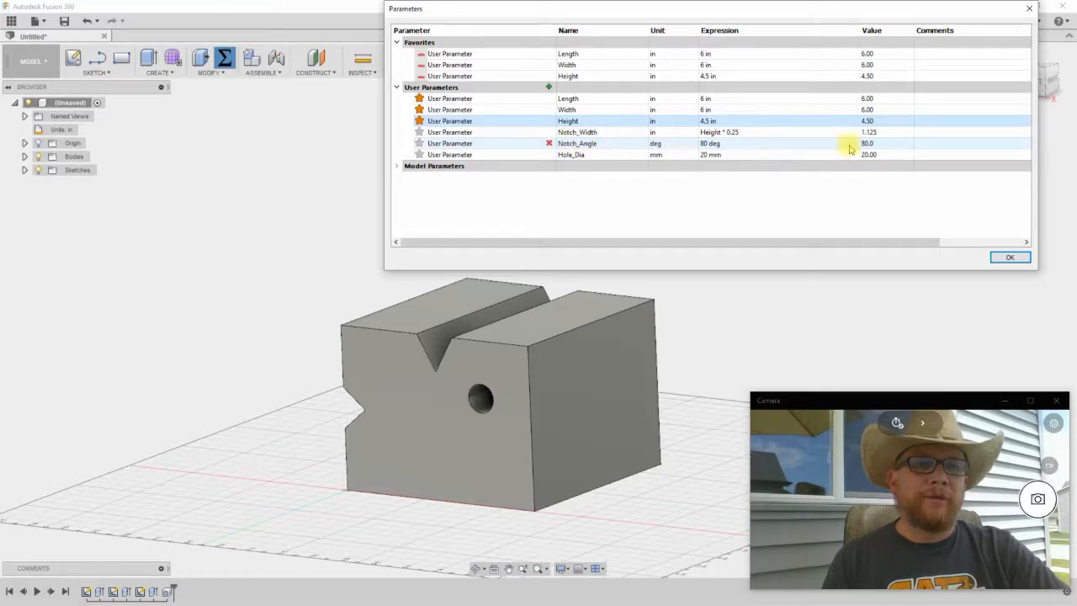
Step: Add the comment "Angle of the notch" to the Notch_Angle user parameter
{"action": "left_click", "coordinate": [925, 144]}
{"action": "left_click", "coordinate": [934, 145]}
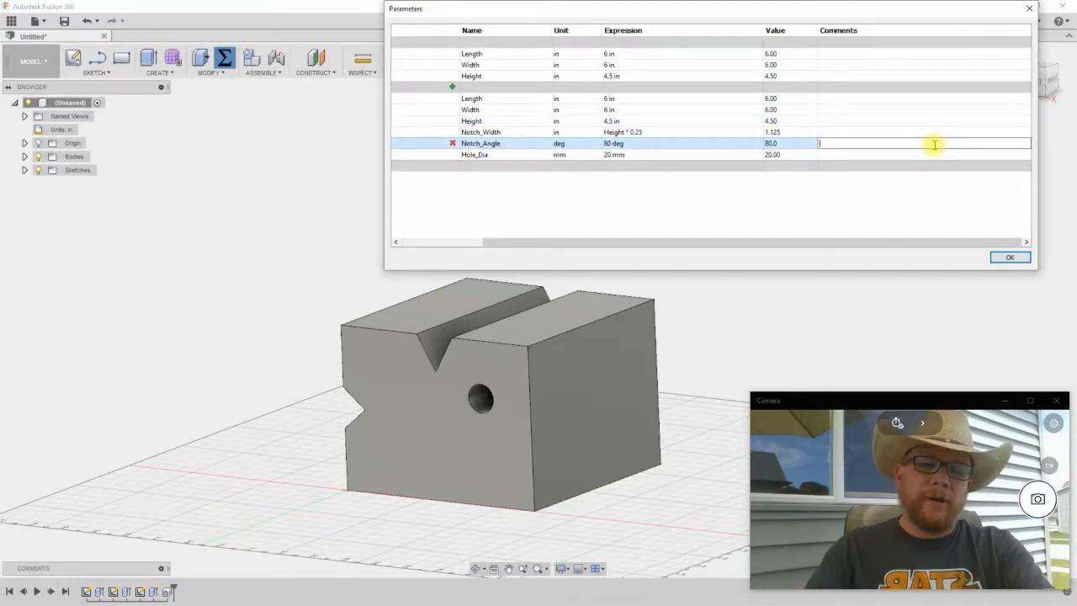
{"action": "type", "text": "Angle pof the notch"}
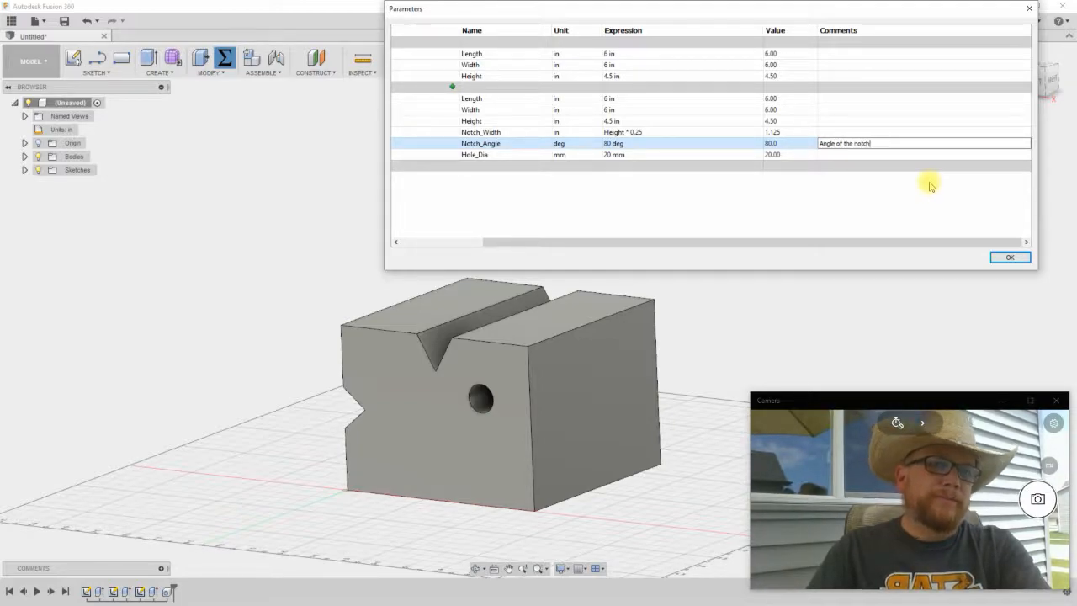
{"action": "key", "text": "Return"}
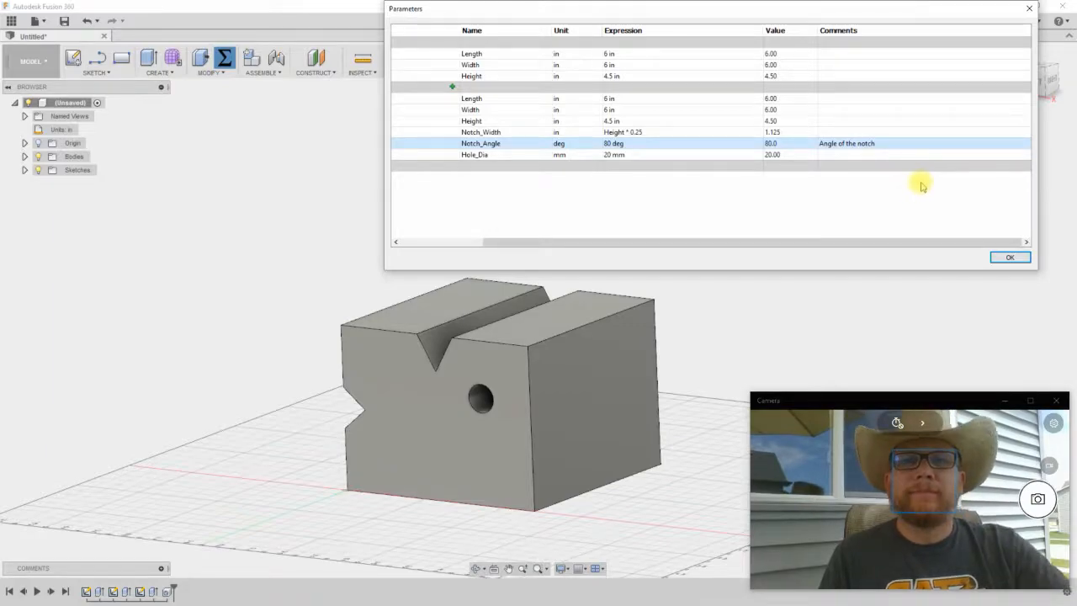
{"action": "left_click_drag", "start_coordinate": [654, 244], "coordinate": [541, 238]}
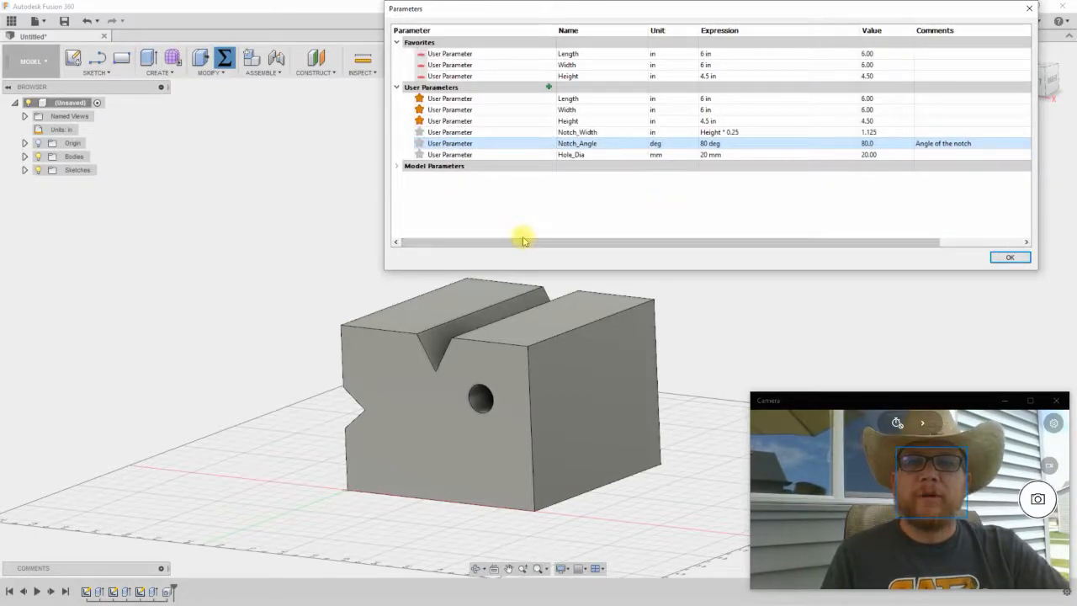